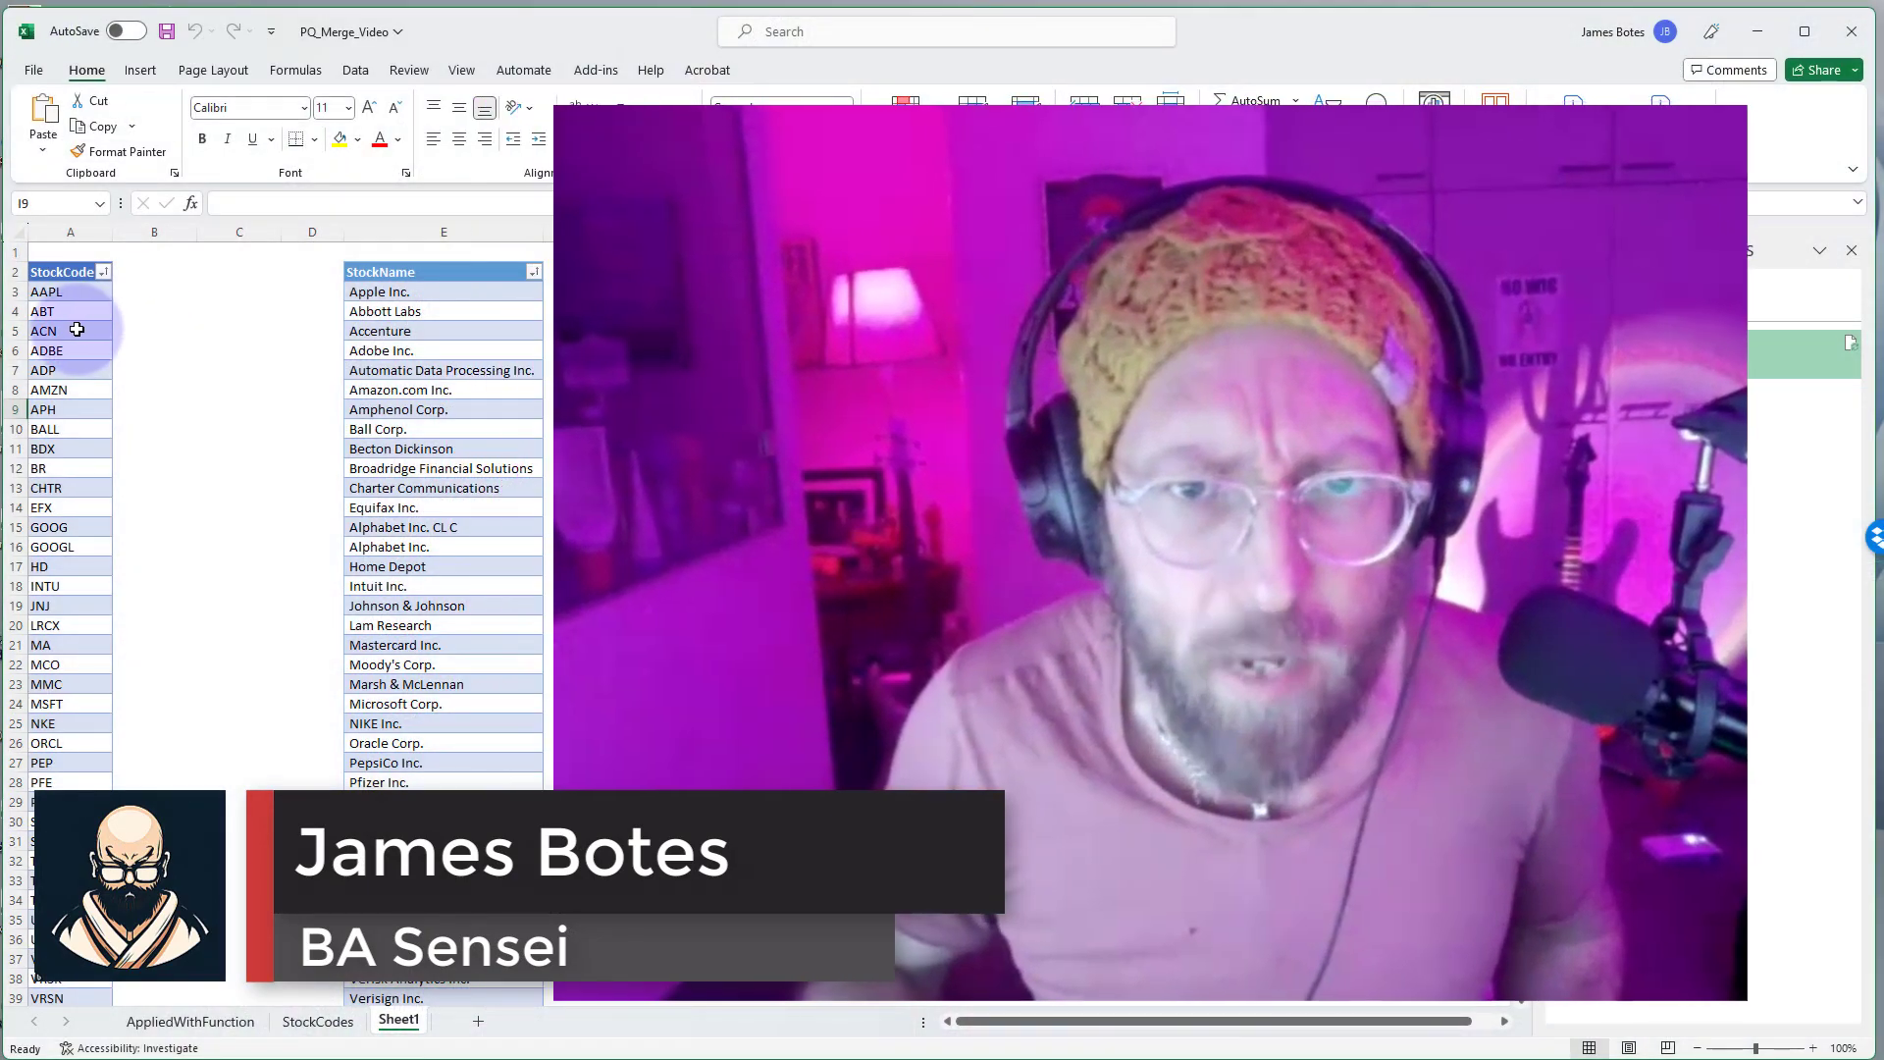
Check the names of the StockCodes and StockNames tables in Table Design.
click(77, 328)
drag(447, 291, 447, 586)
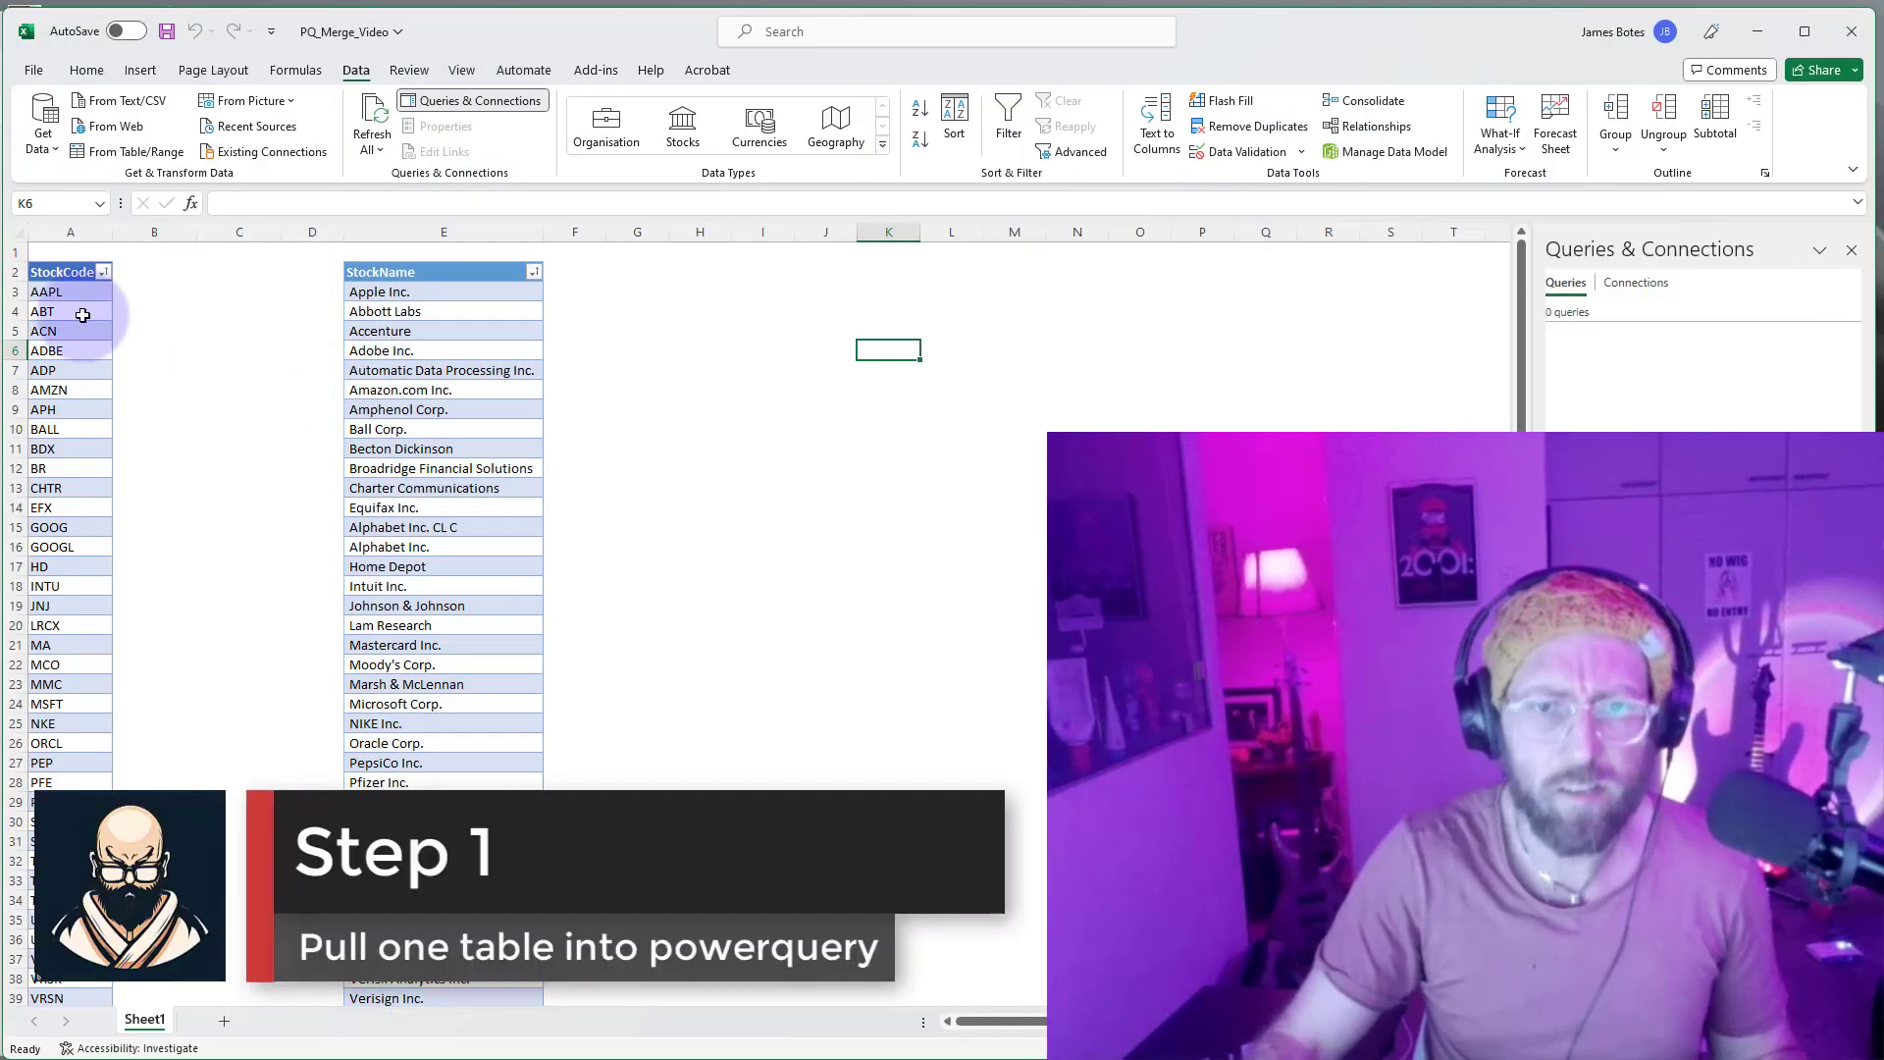
click(69, 299)
click(98, 436)
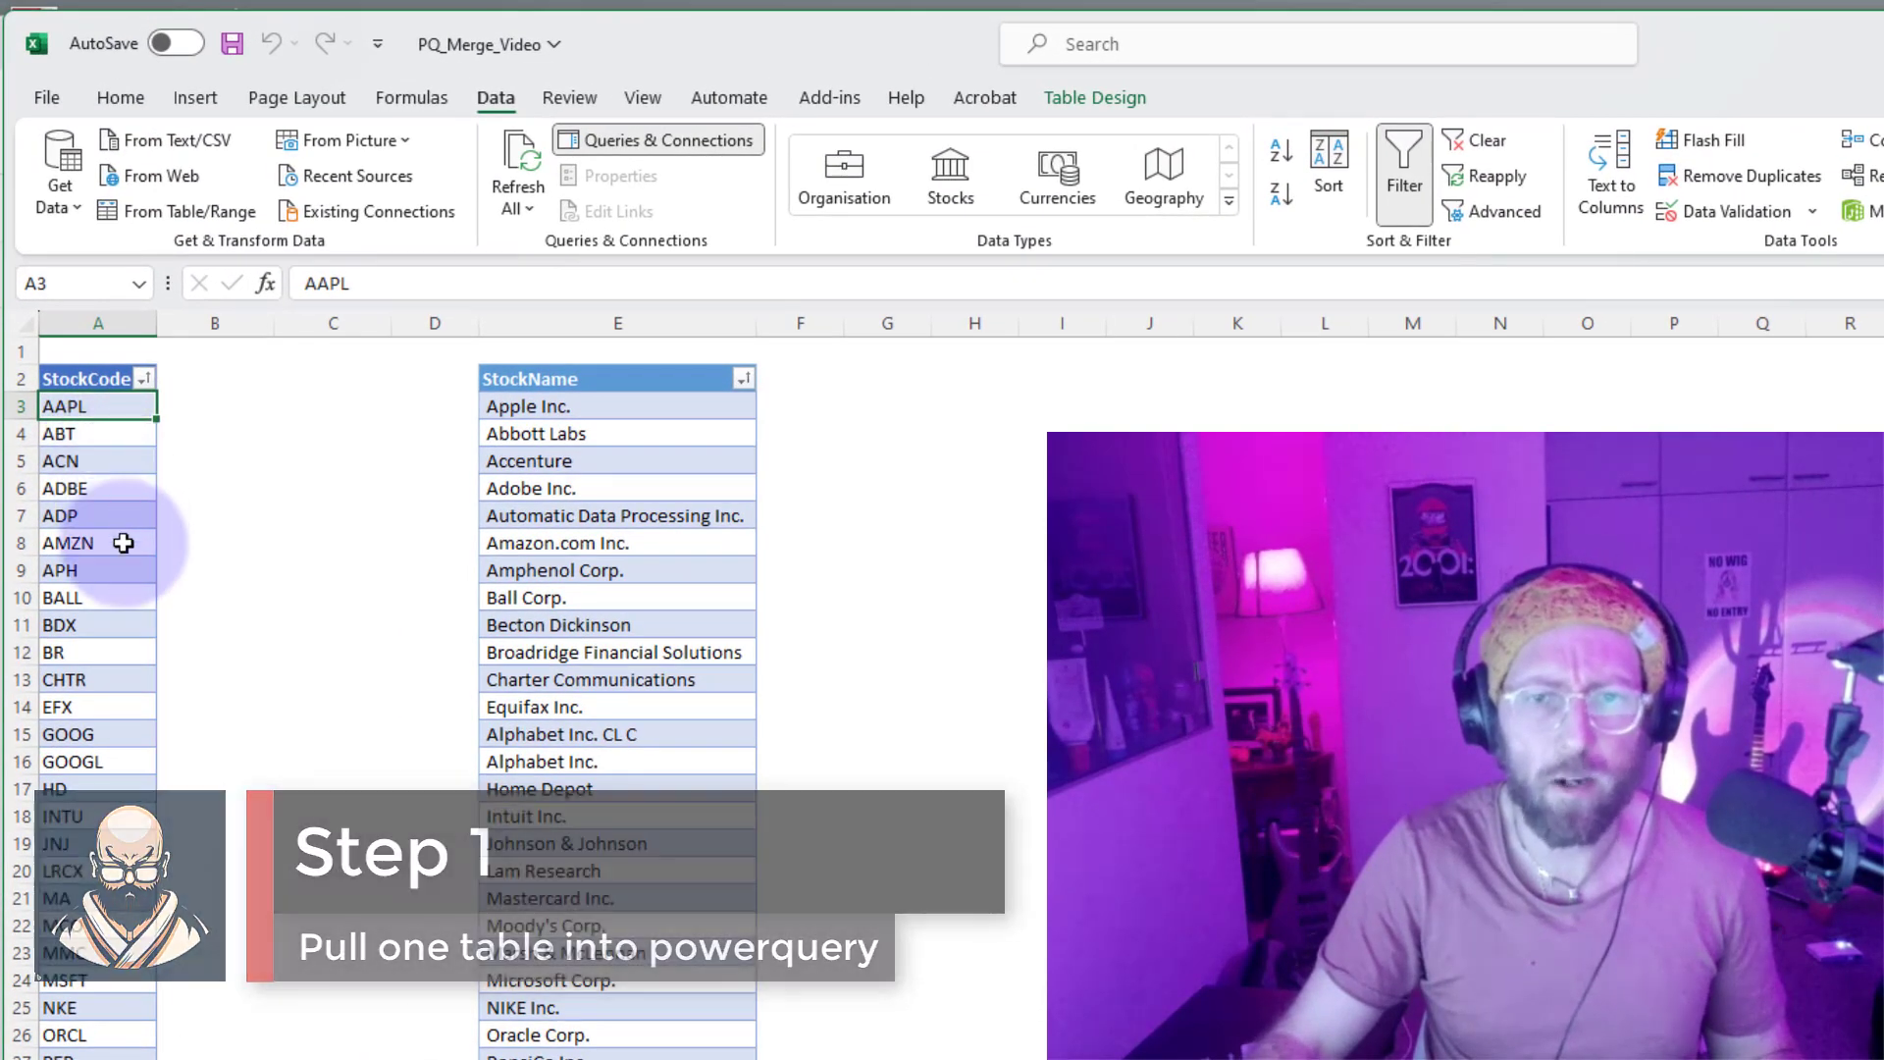
click(1105, 90)
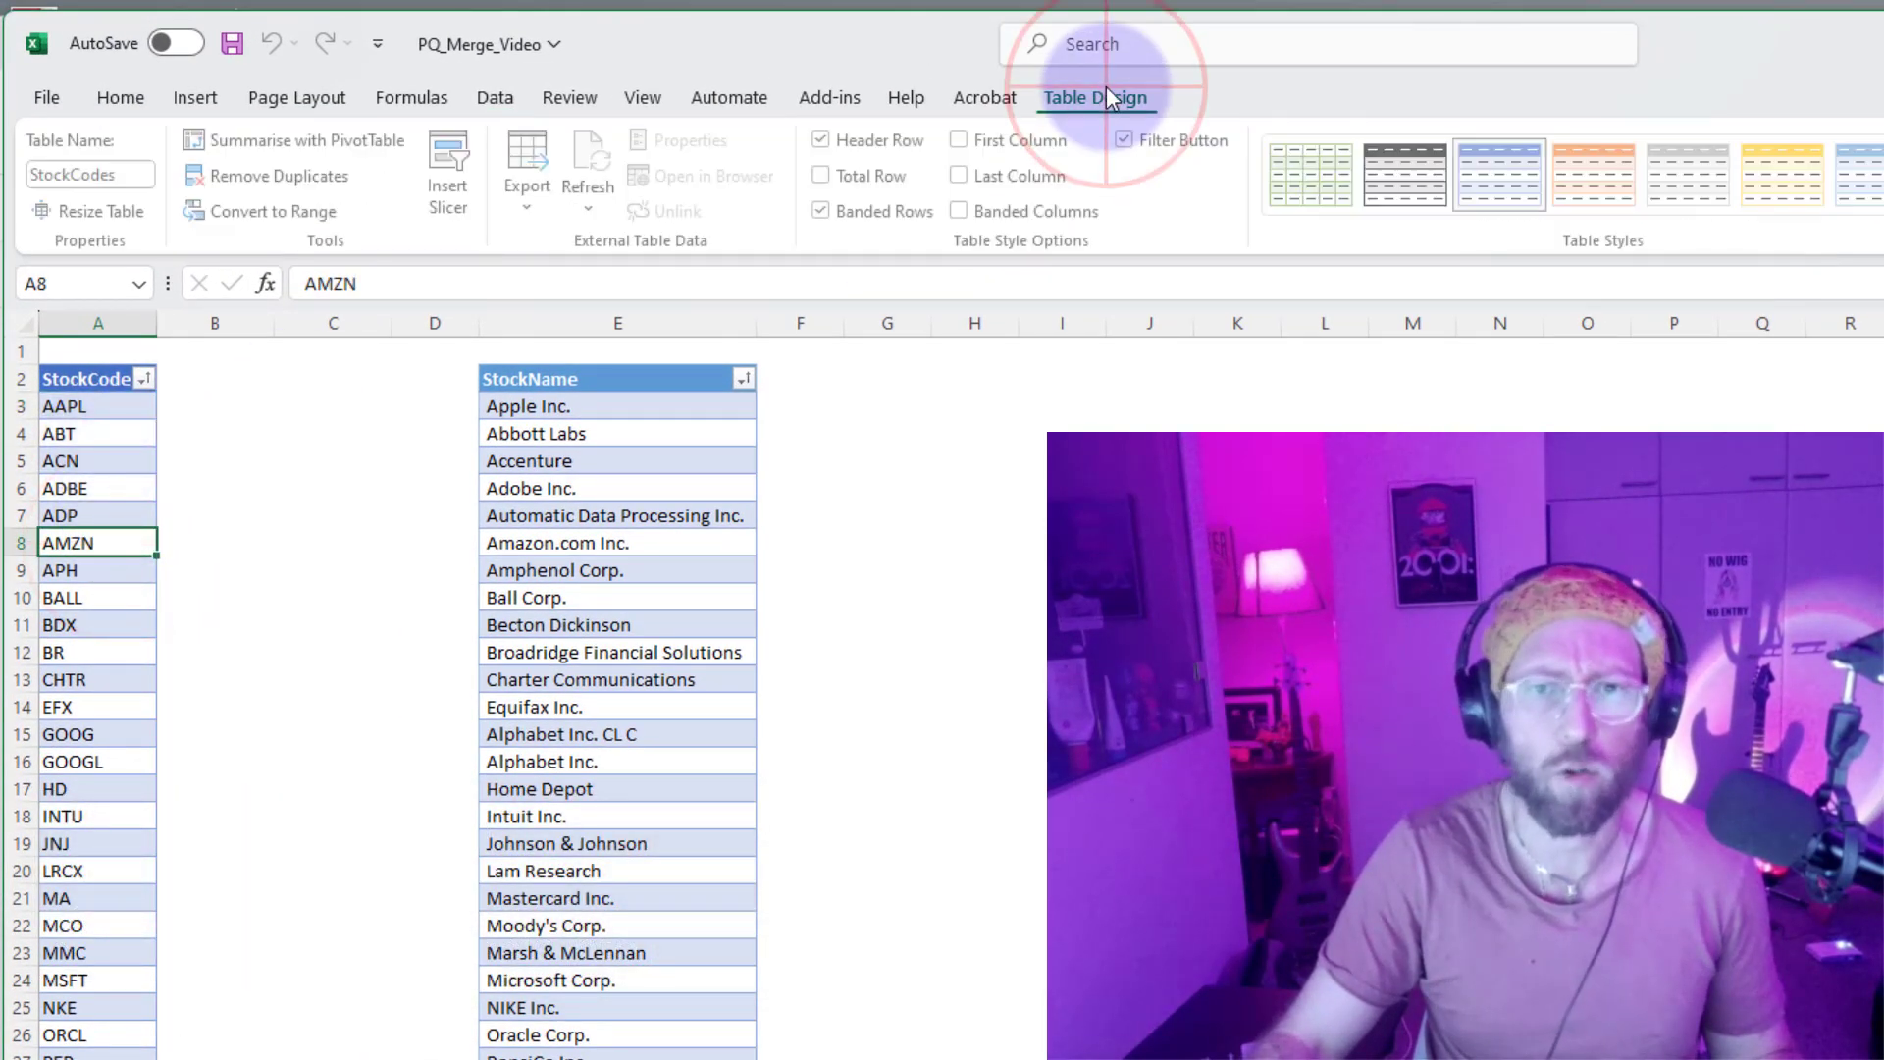
click(589, 542)
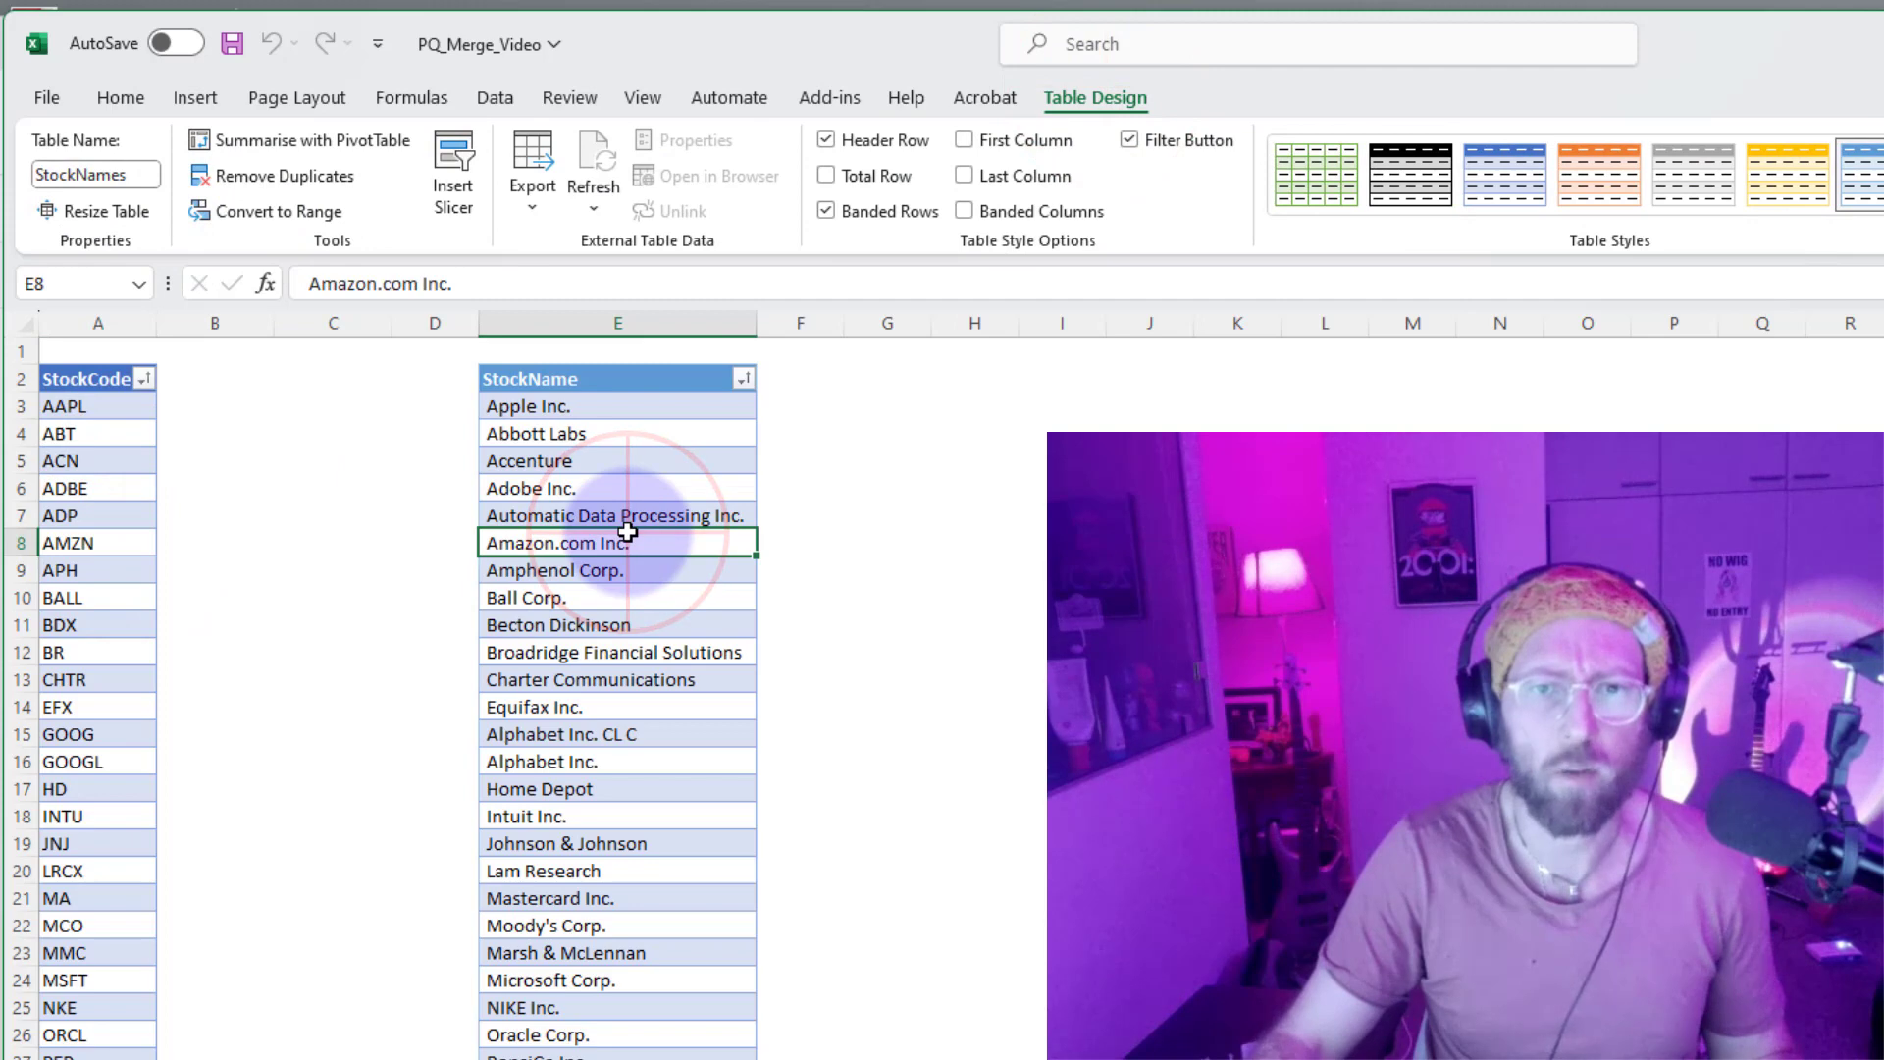
click(85, 544)
Load the StockCodes table into Power Query using Data > From Table/Range.
click(125, 467)
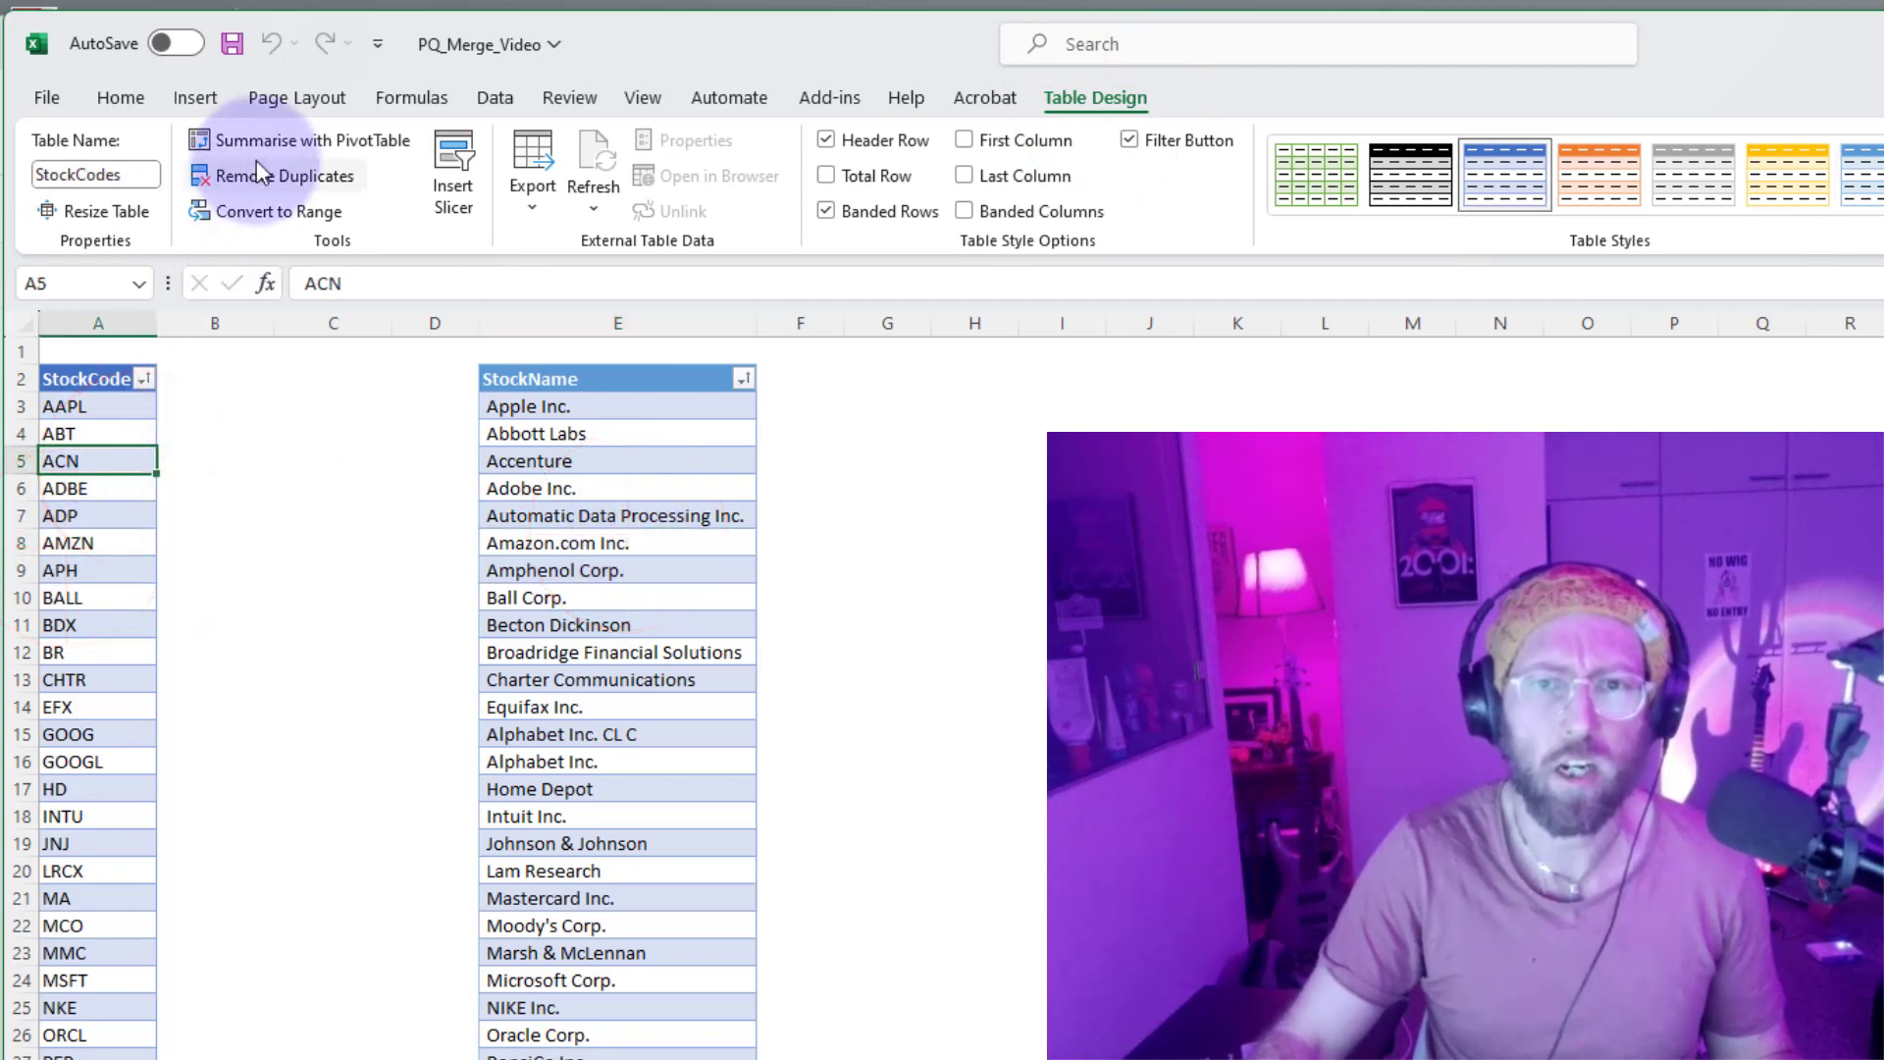
click(471, 100)
click(185, 209)
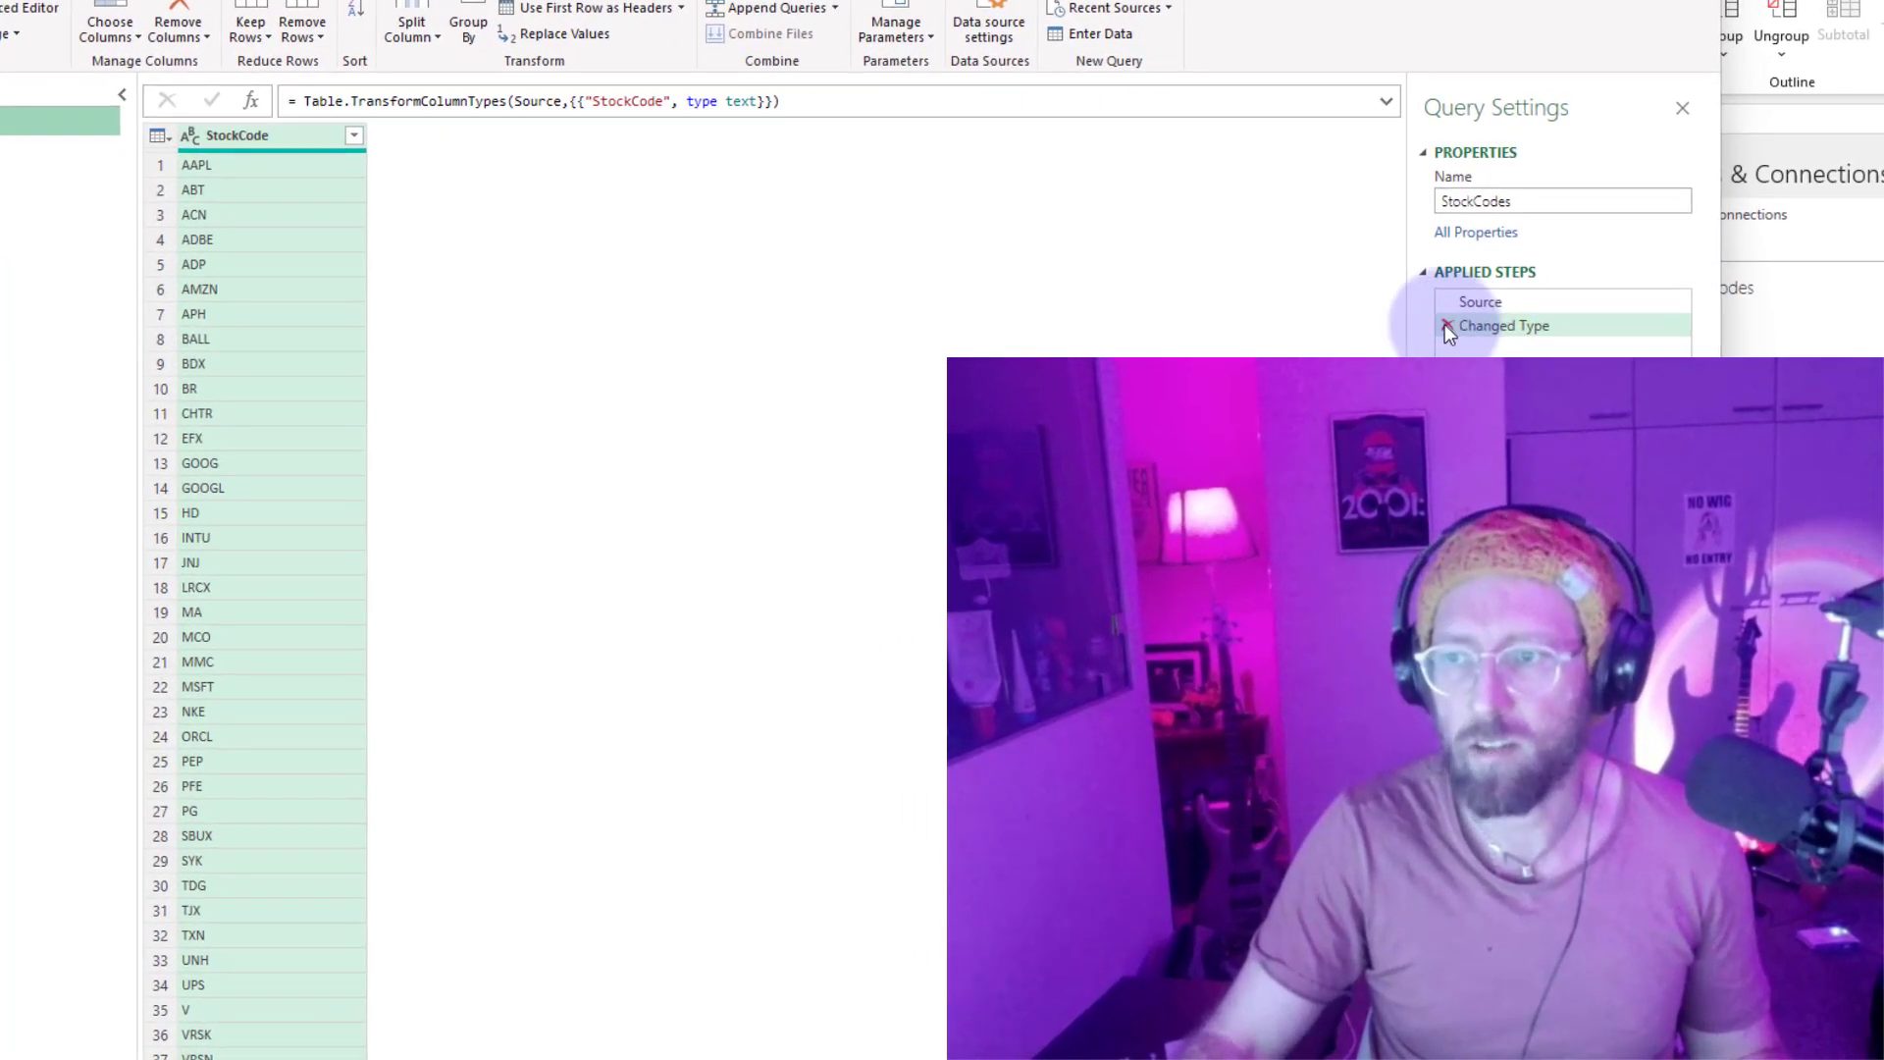
Delete the Changed Type step and set the Source formula to = null.
click(1494, 403)
drag(724, 101, 317, 105)
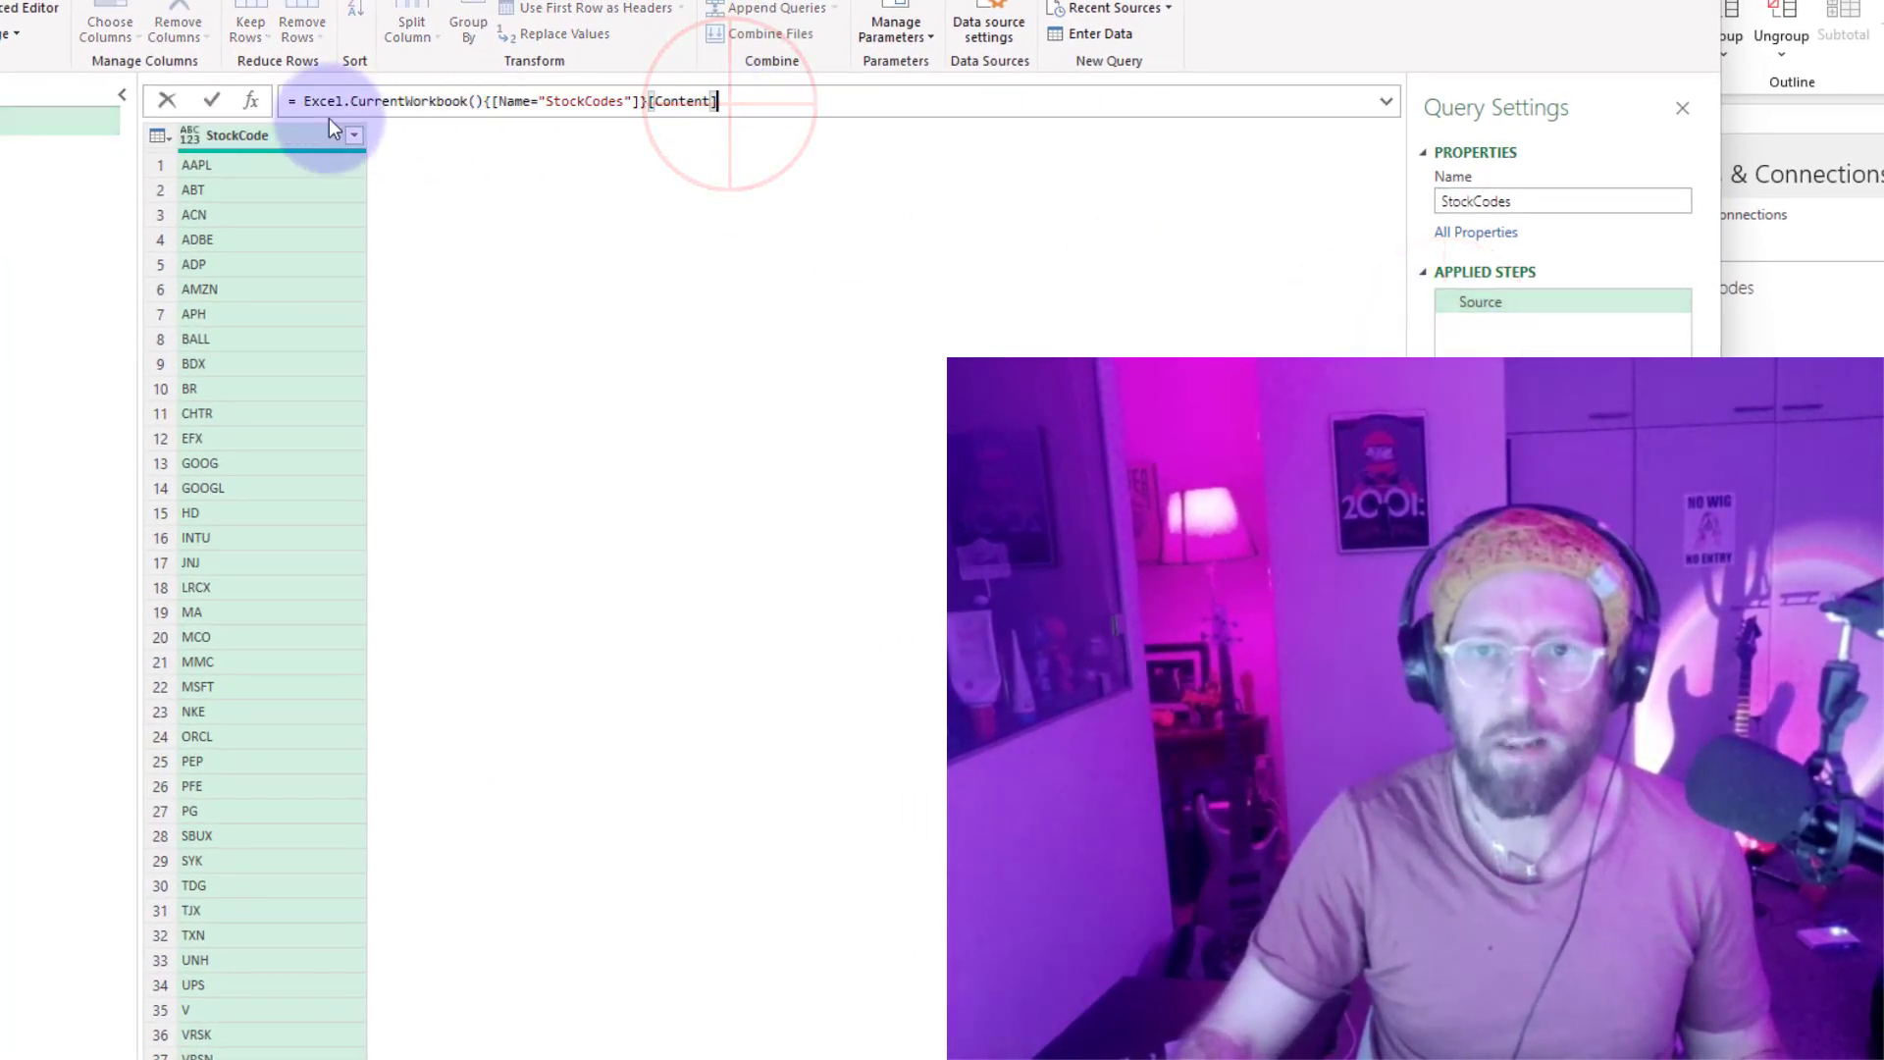
drag(724, 101, 291, 104)
key(ctrl+c)
text(= null)
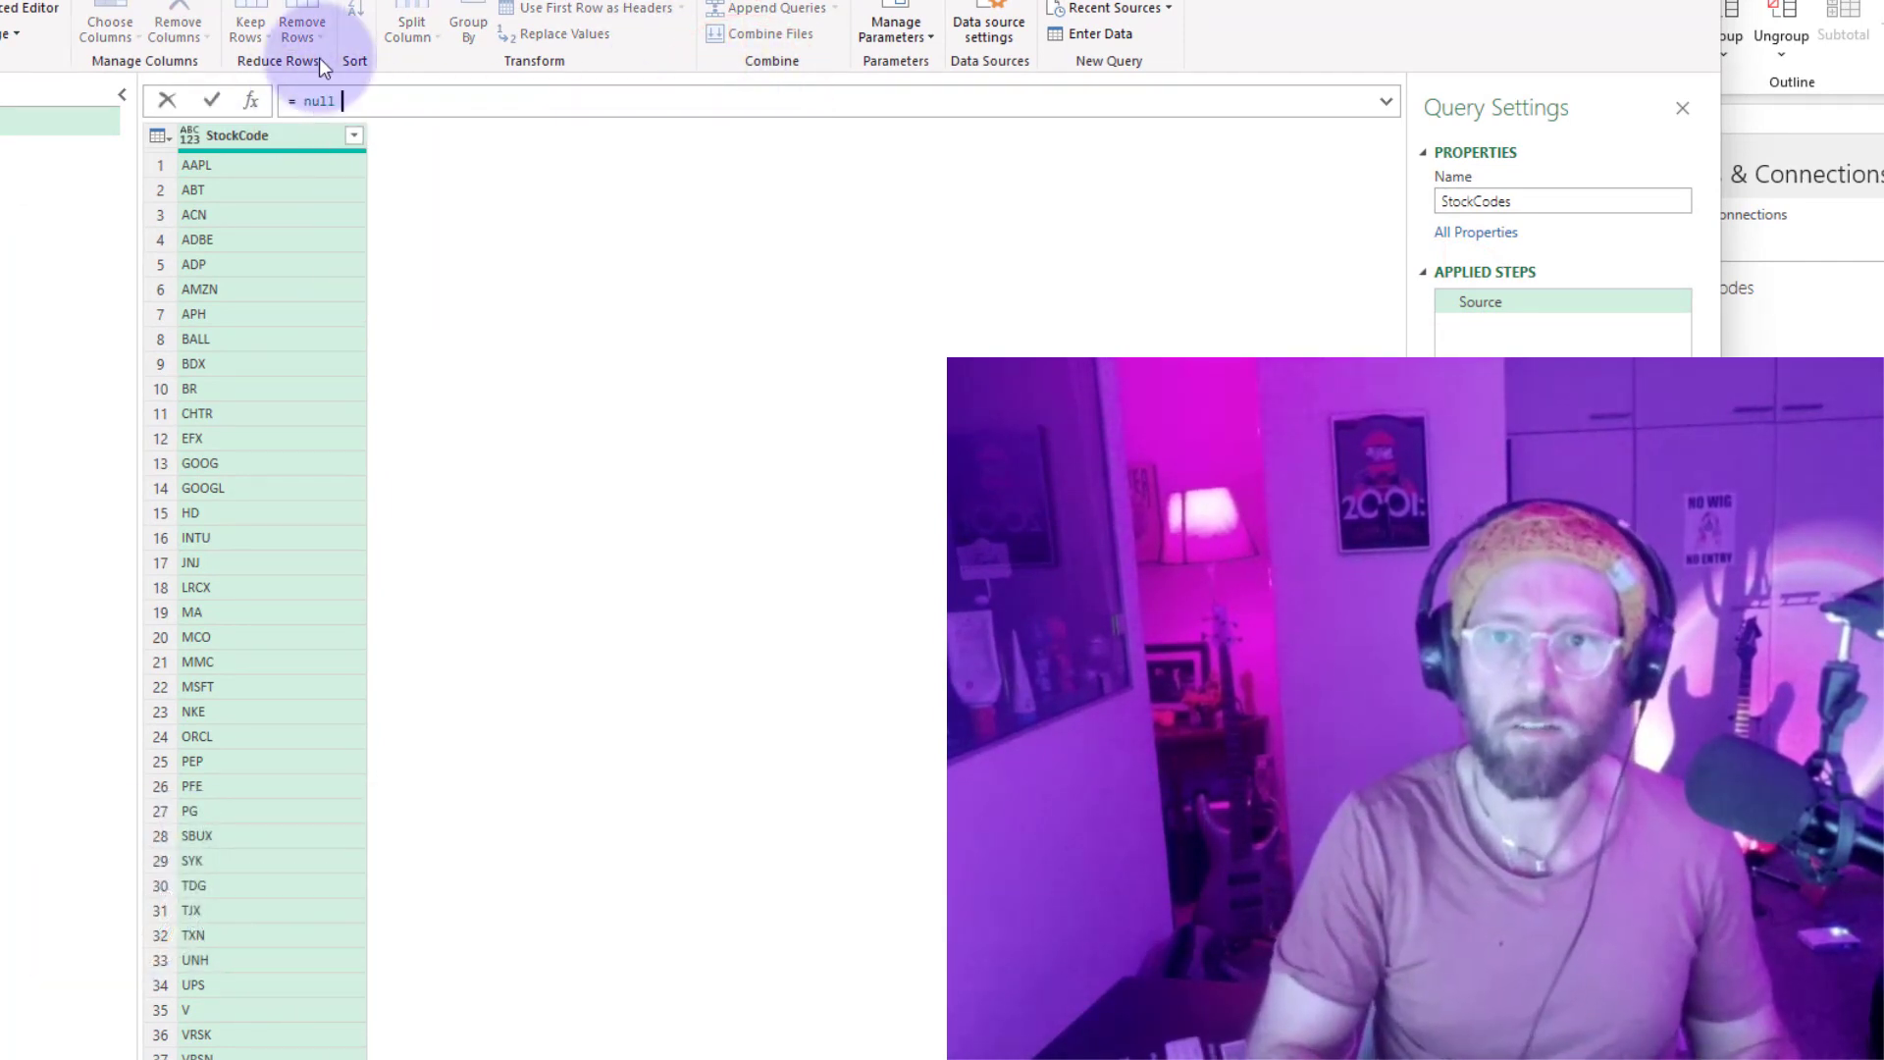
key(Return)
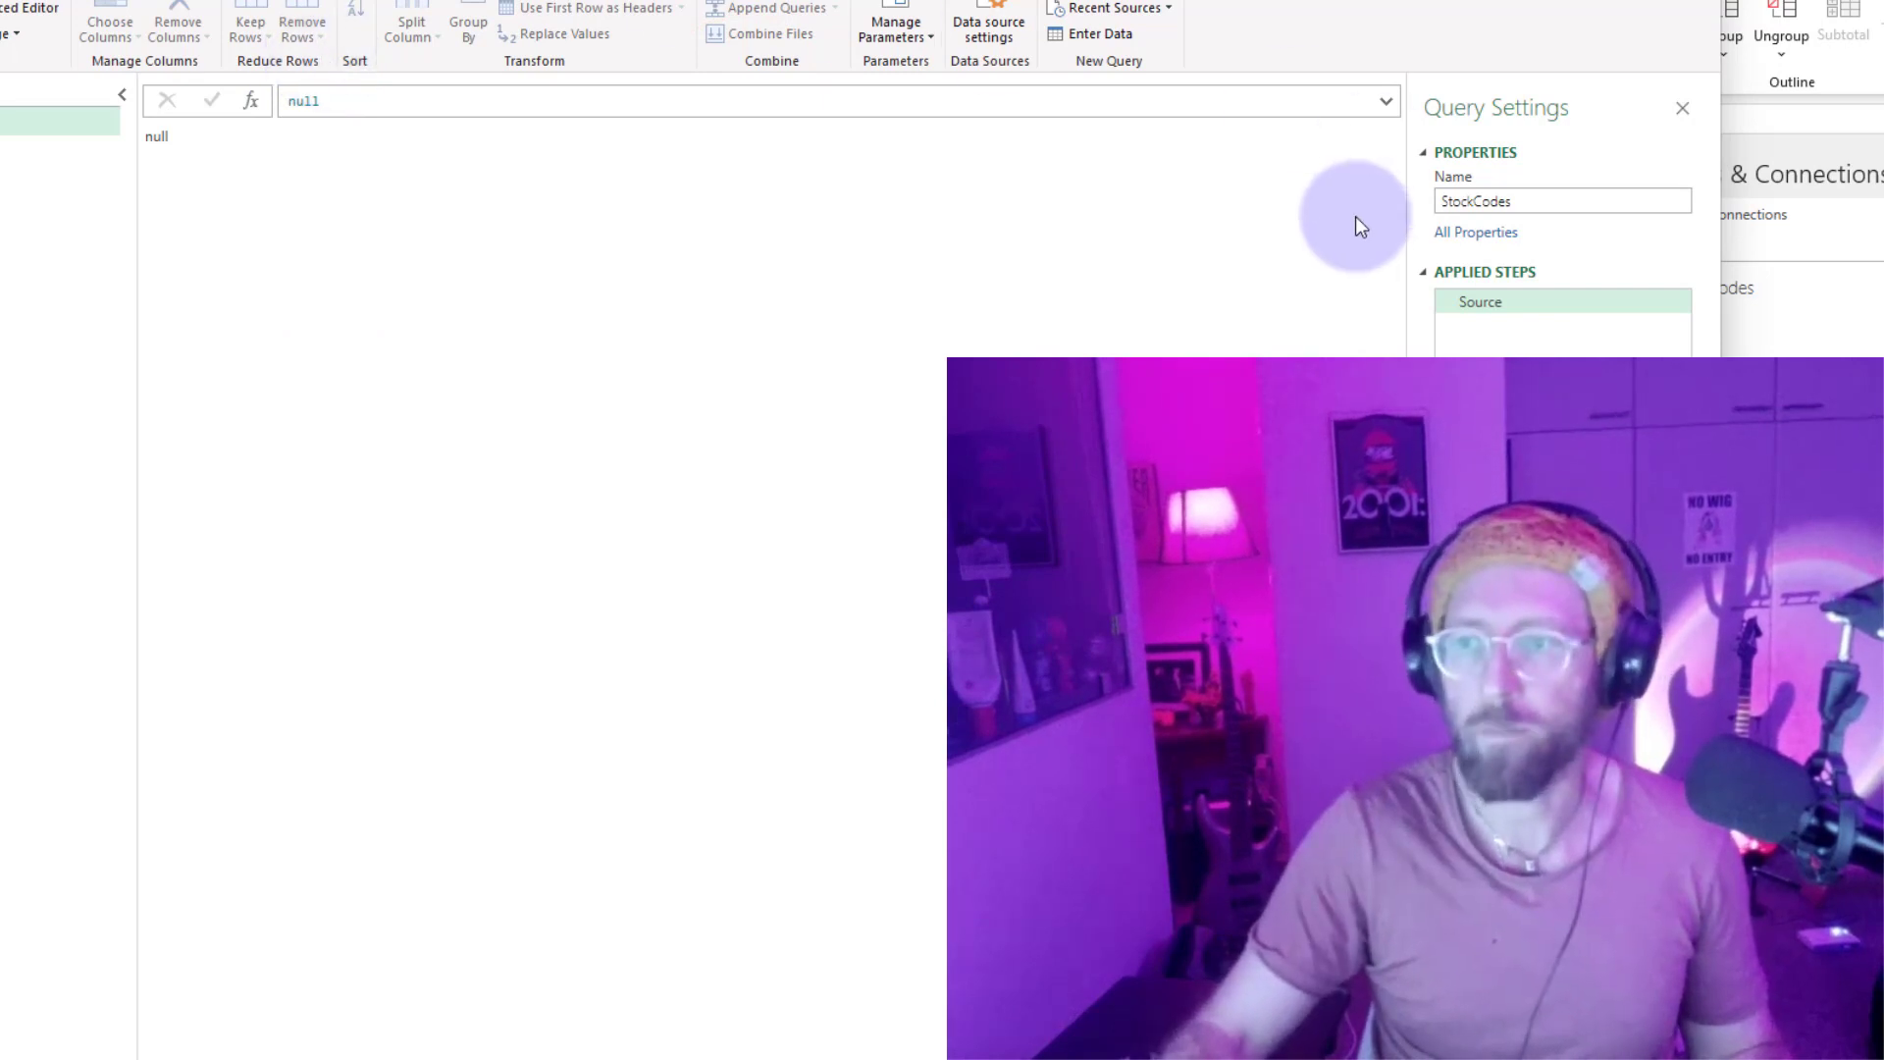
Add a step loading StockCodes via Excel.CurrentWorkbook and remove its Changed Type step.
click(252, 102)
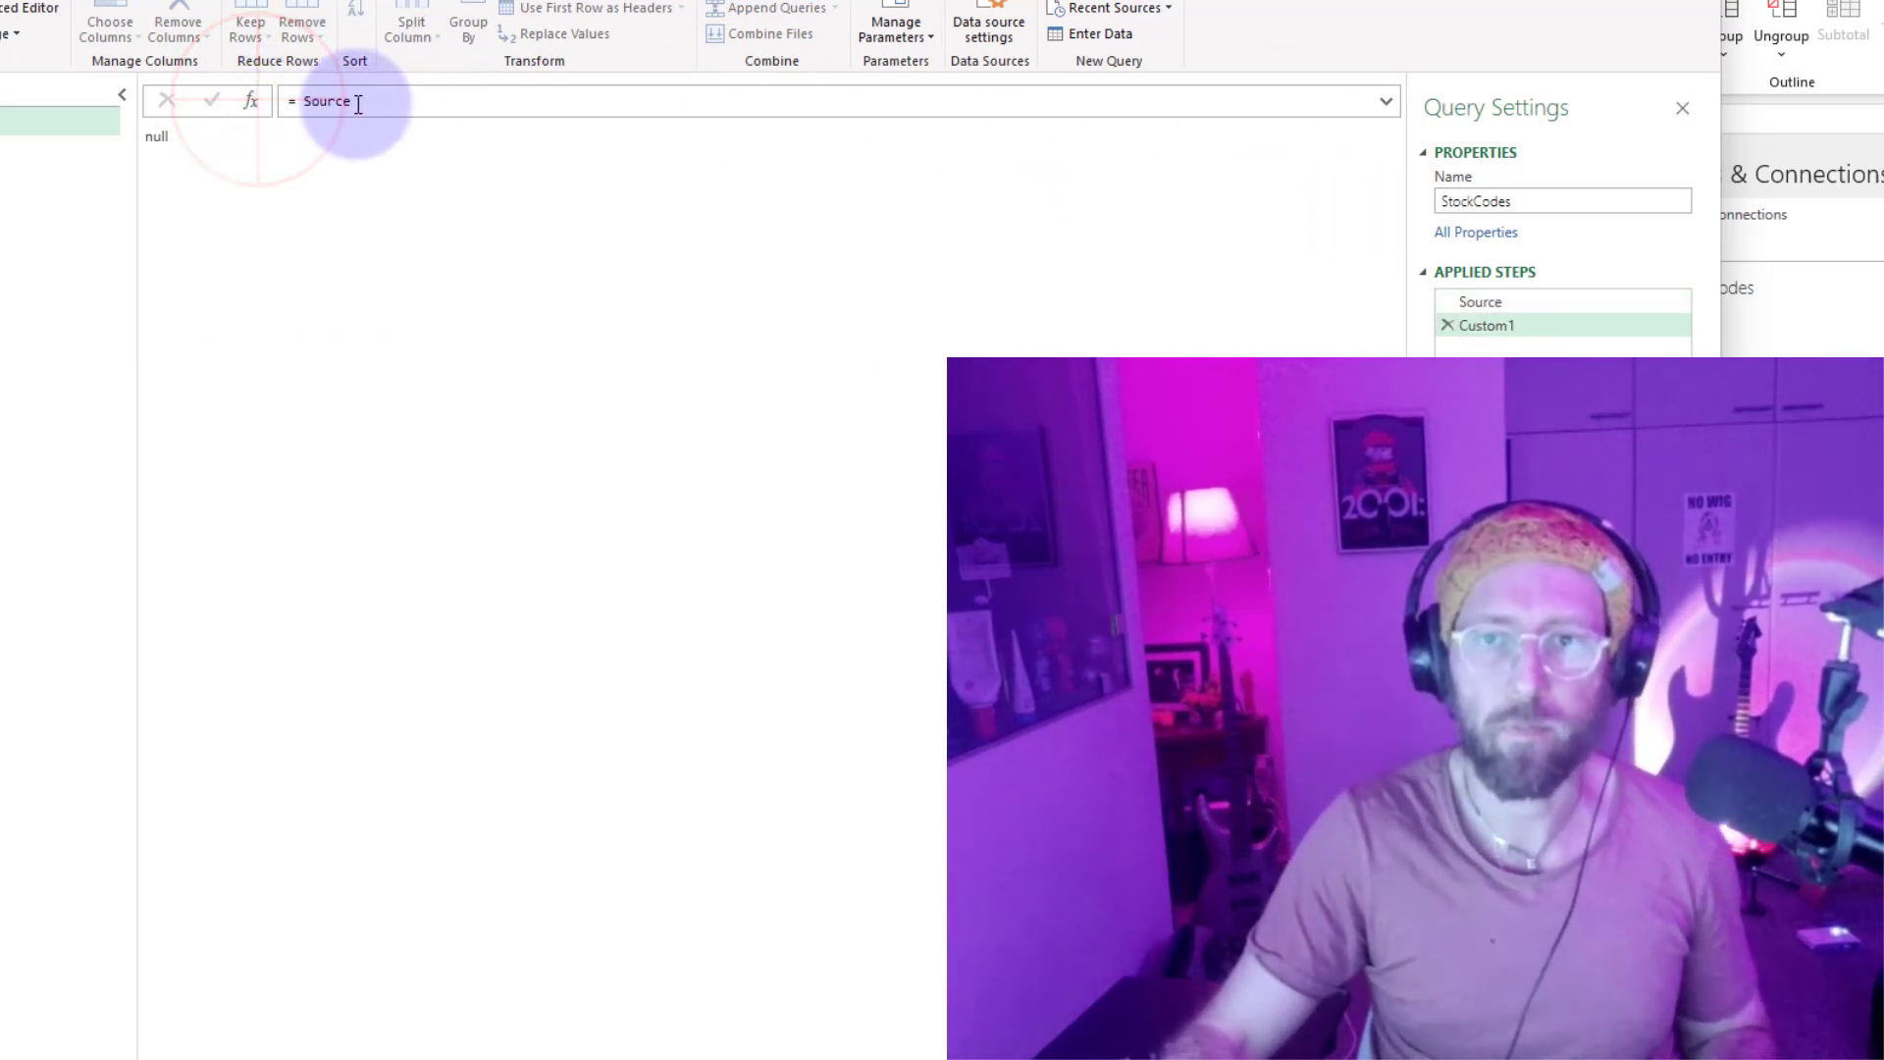
drag(354, 103, 300, 103)
key(ctrl+v)
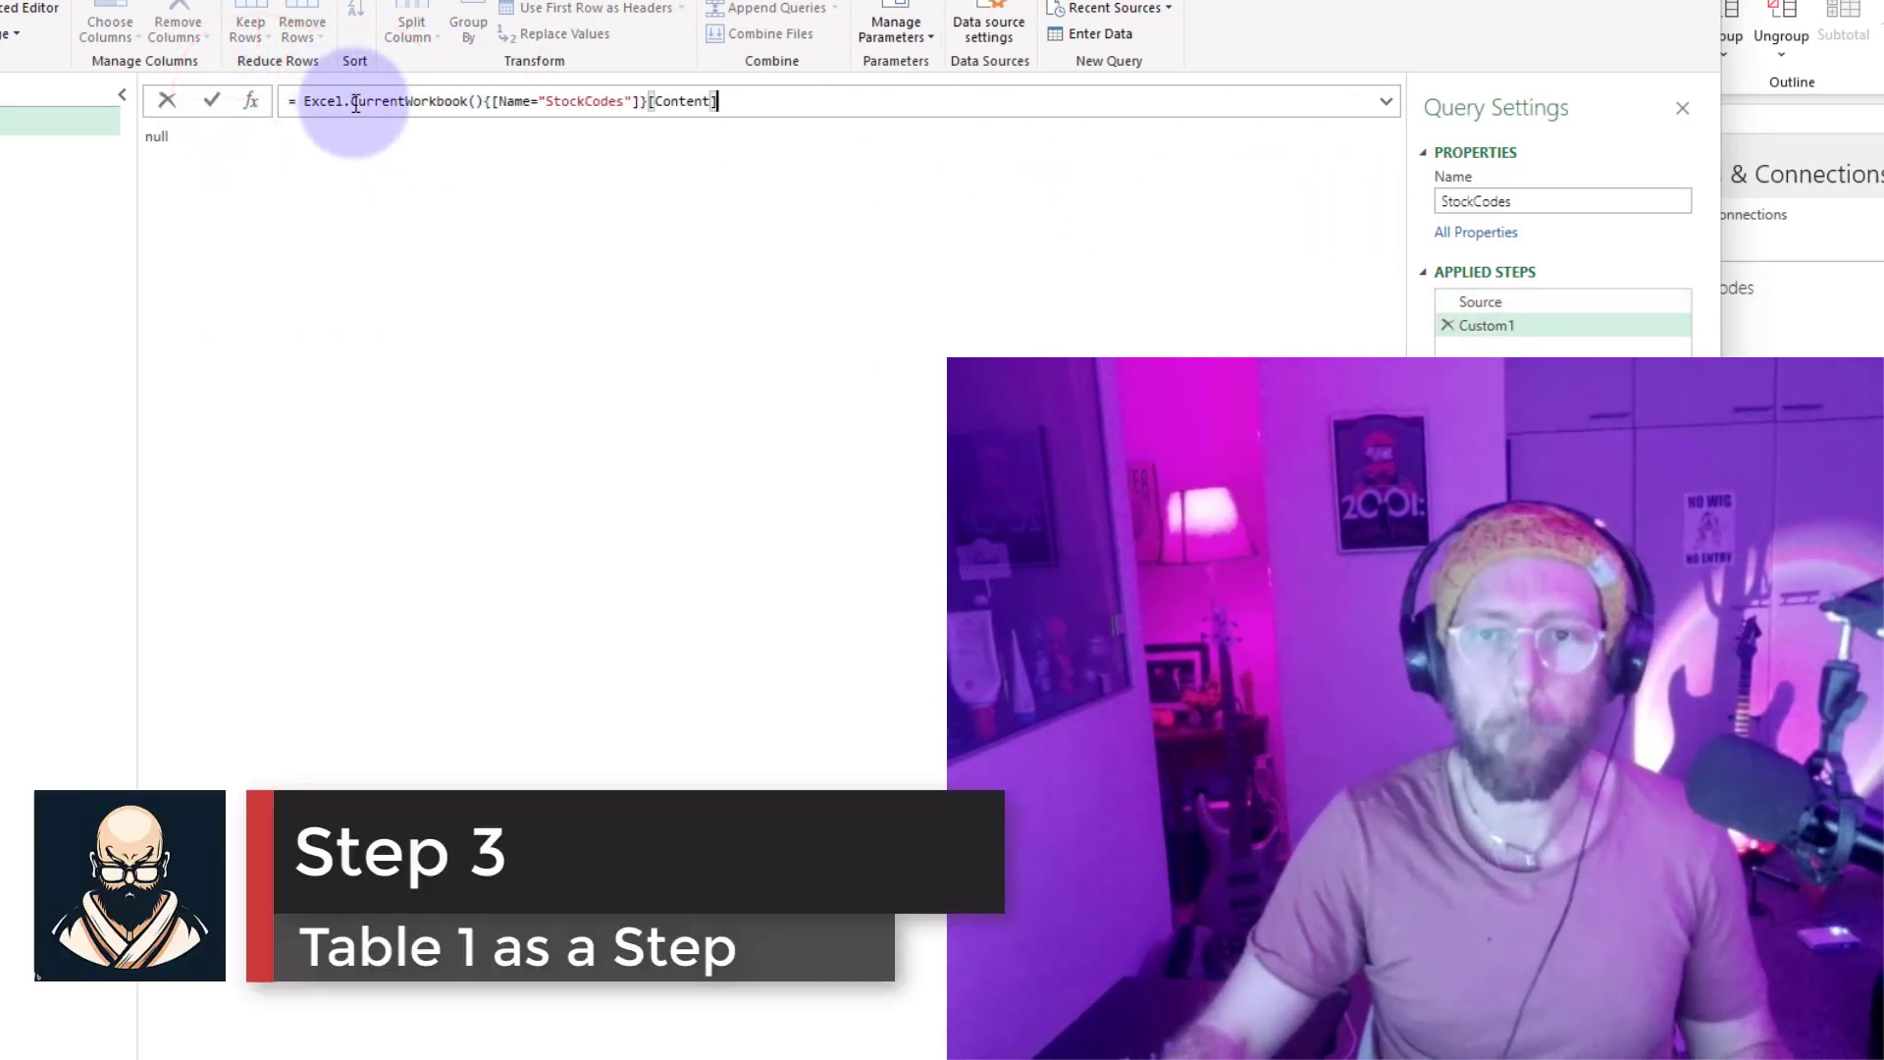
double_click(393, 102)
drag(551, 100, 631, 101)
key(Right)
key(BackSpace)
key(Return)
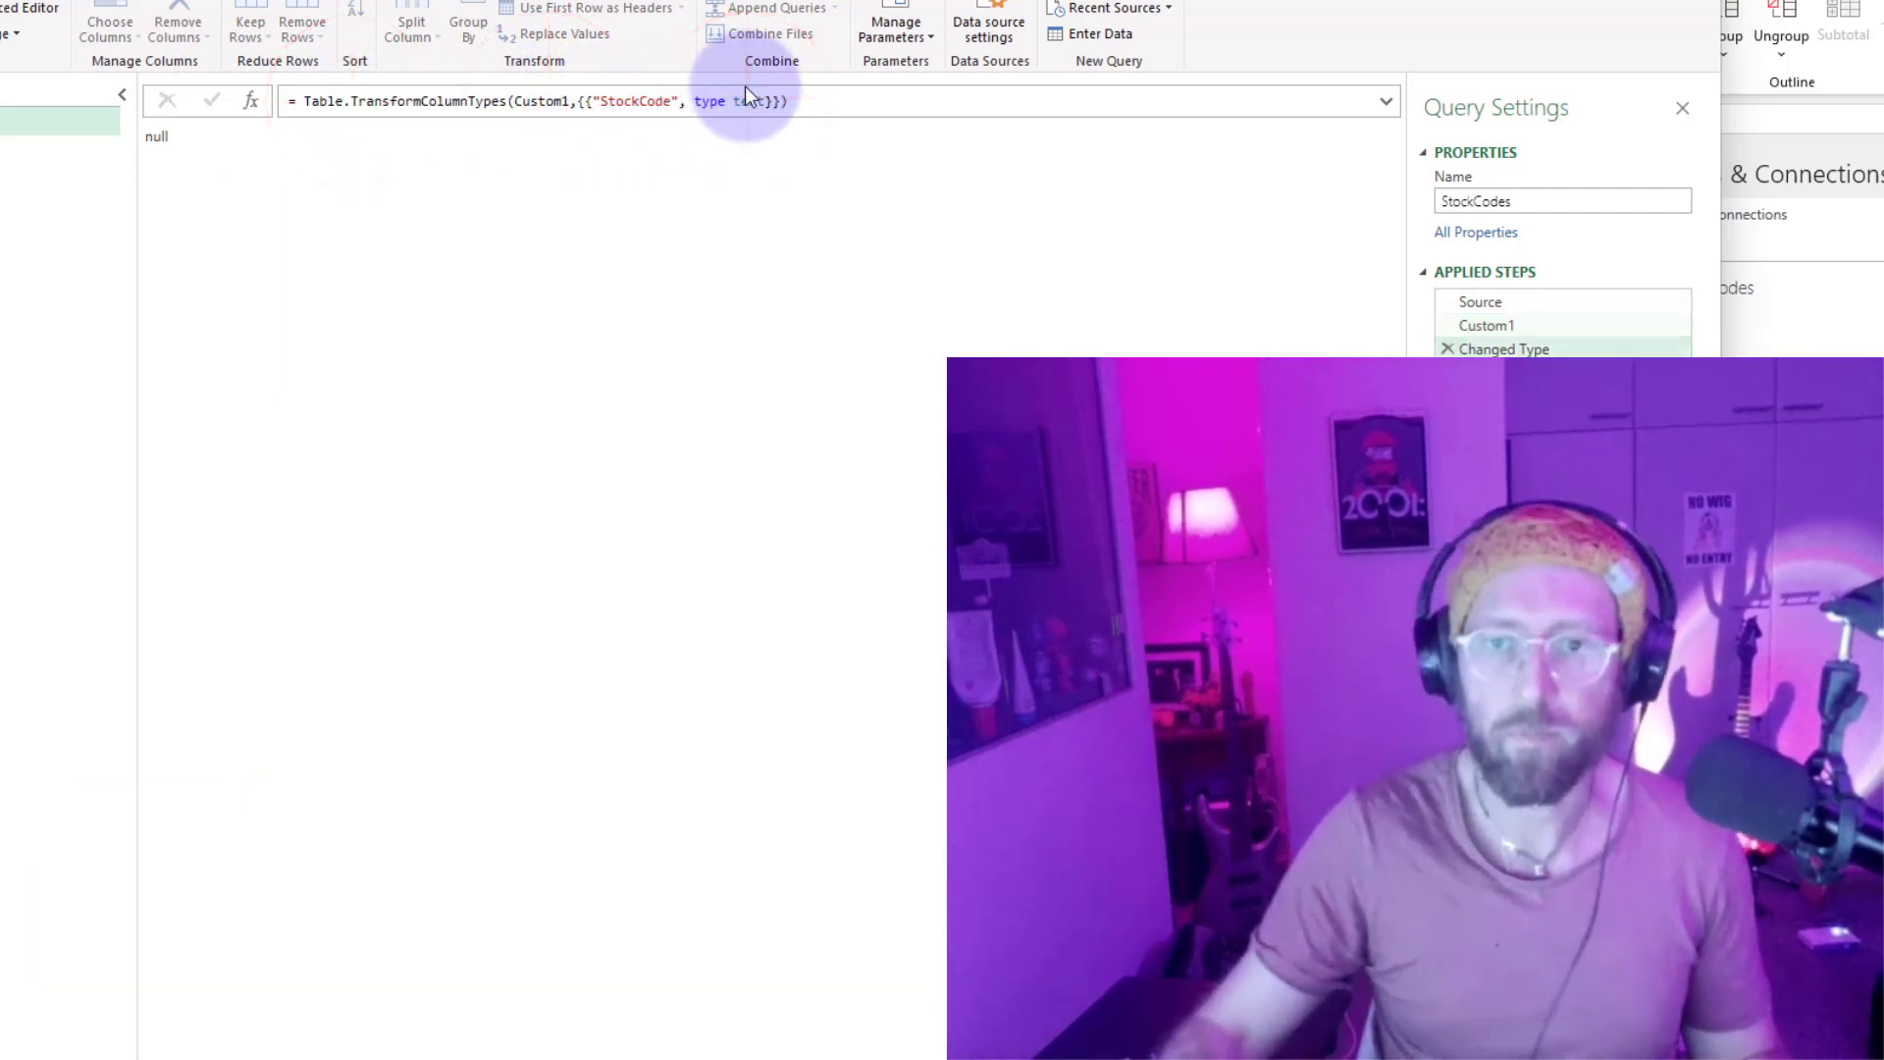
click(1456, 347)
click(1476, 333)
Name the StockCodes step Table1 and add a step loading StockNames via Excel.CurrentWorkbook.
key(F2)
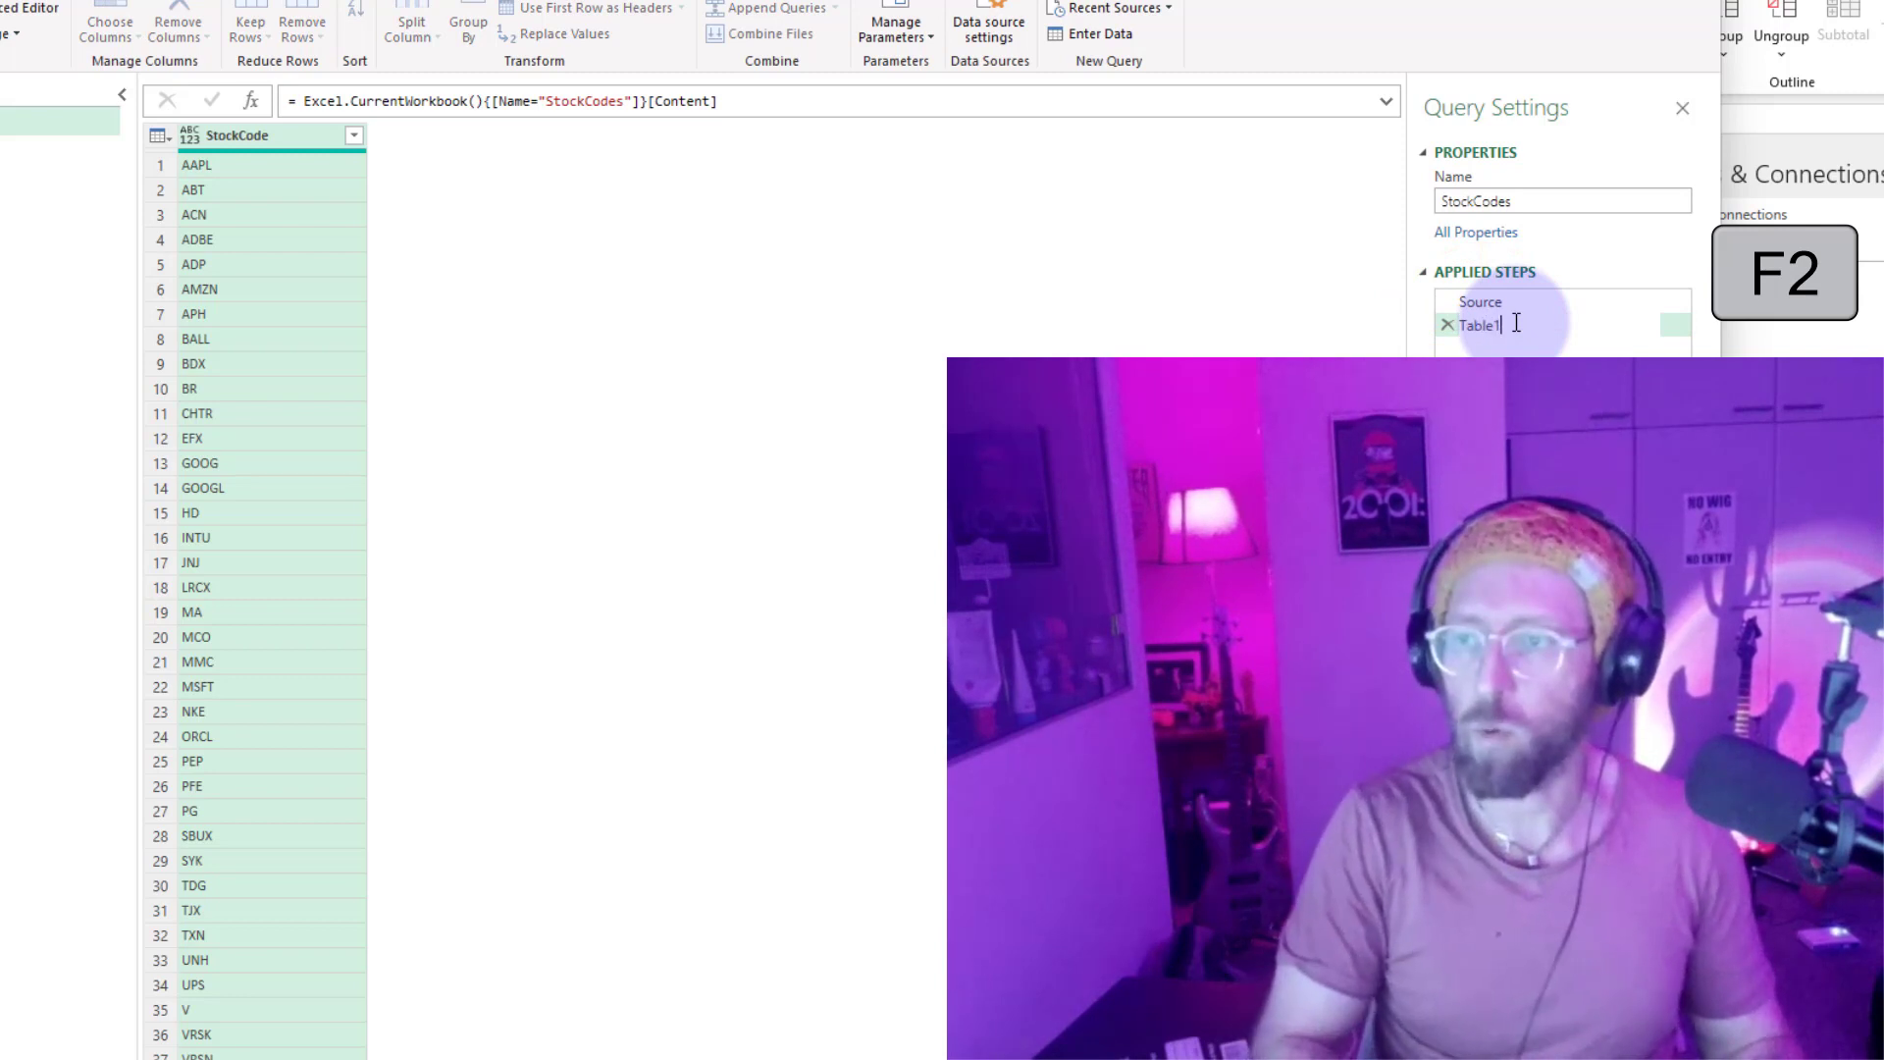
key(Return)
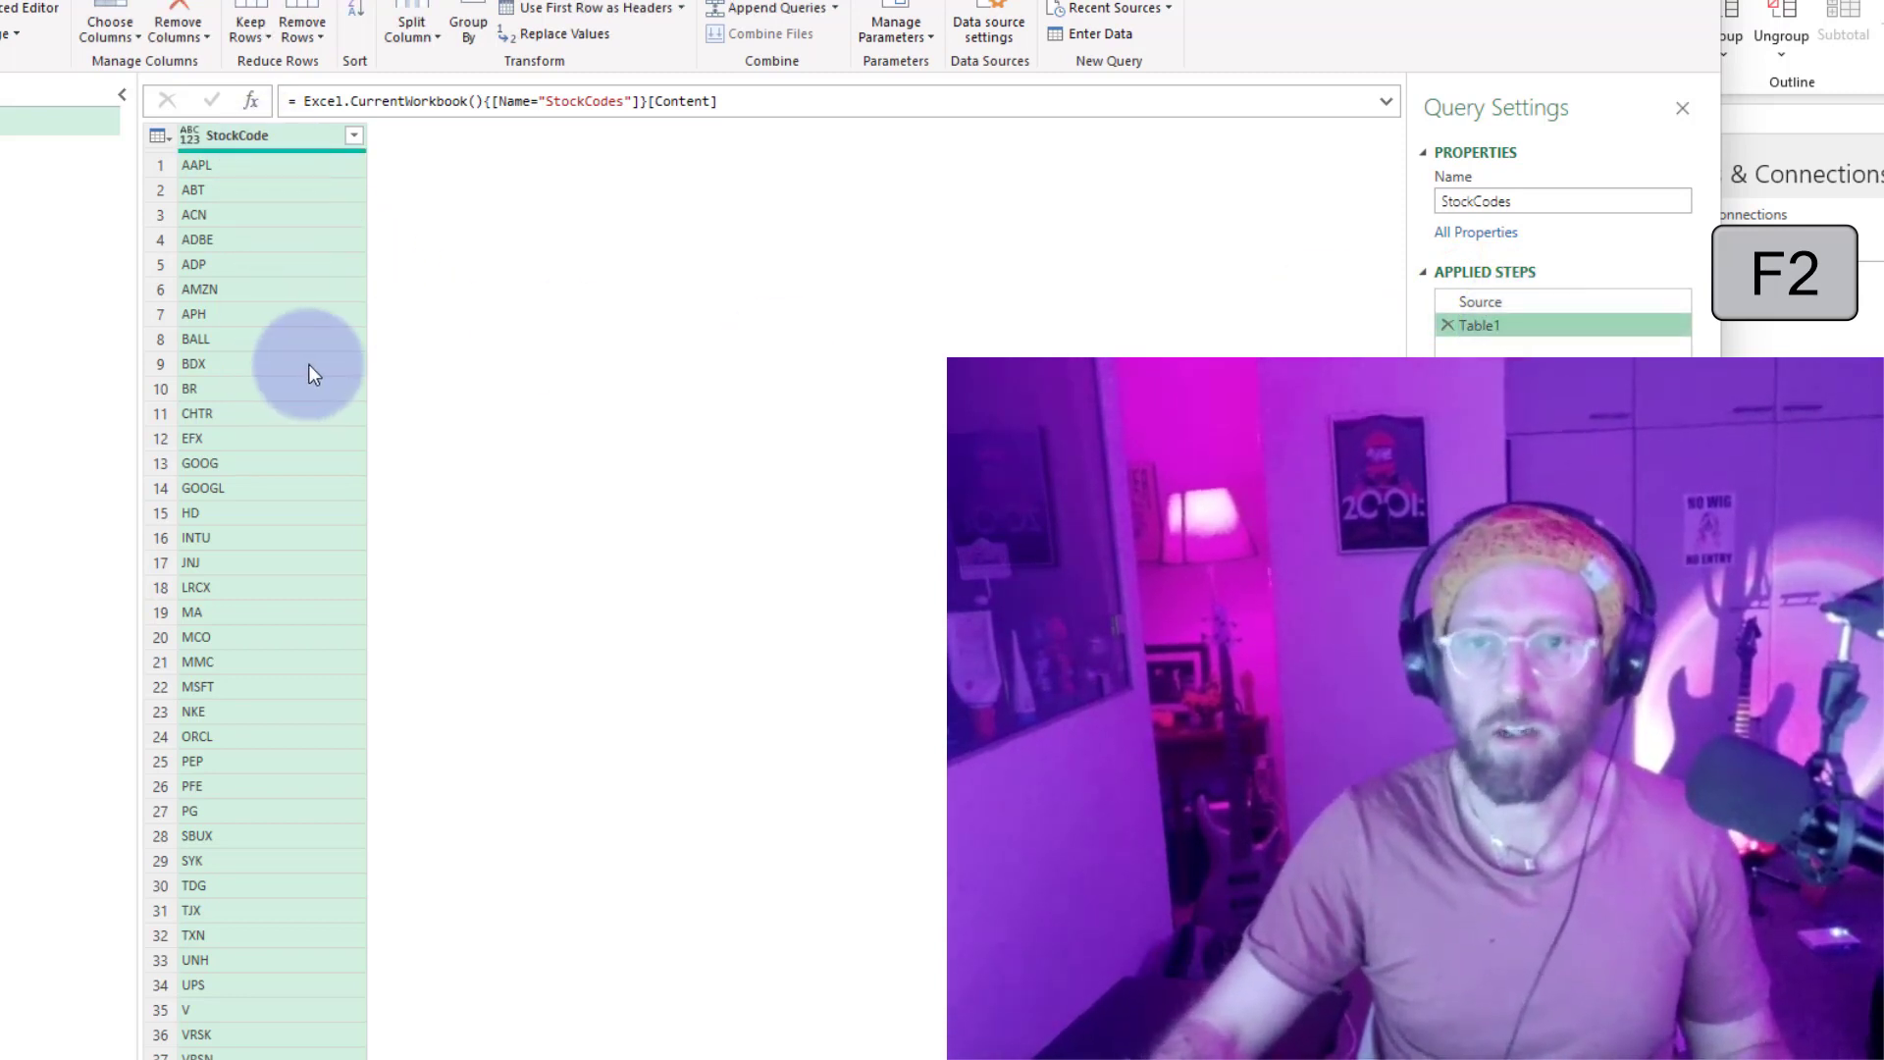
click(250, 98)
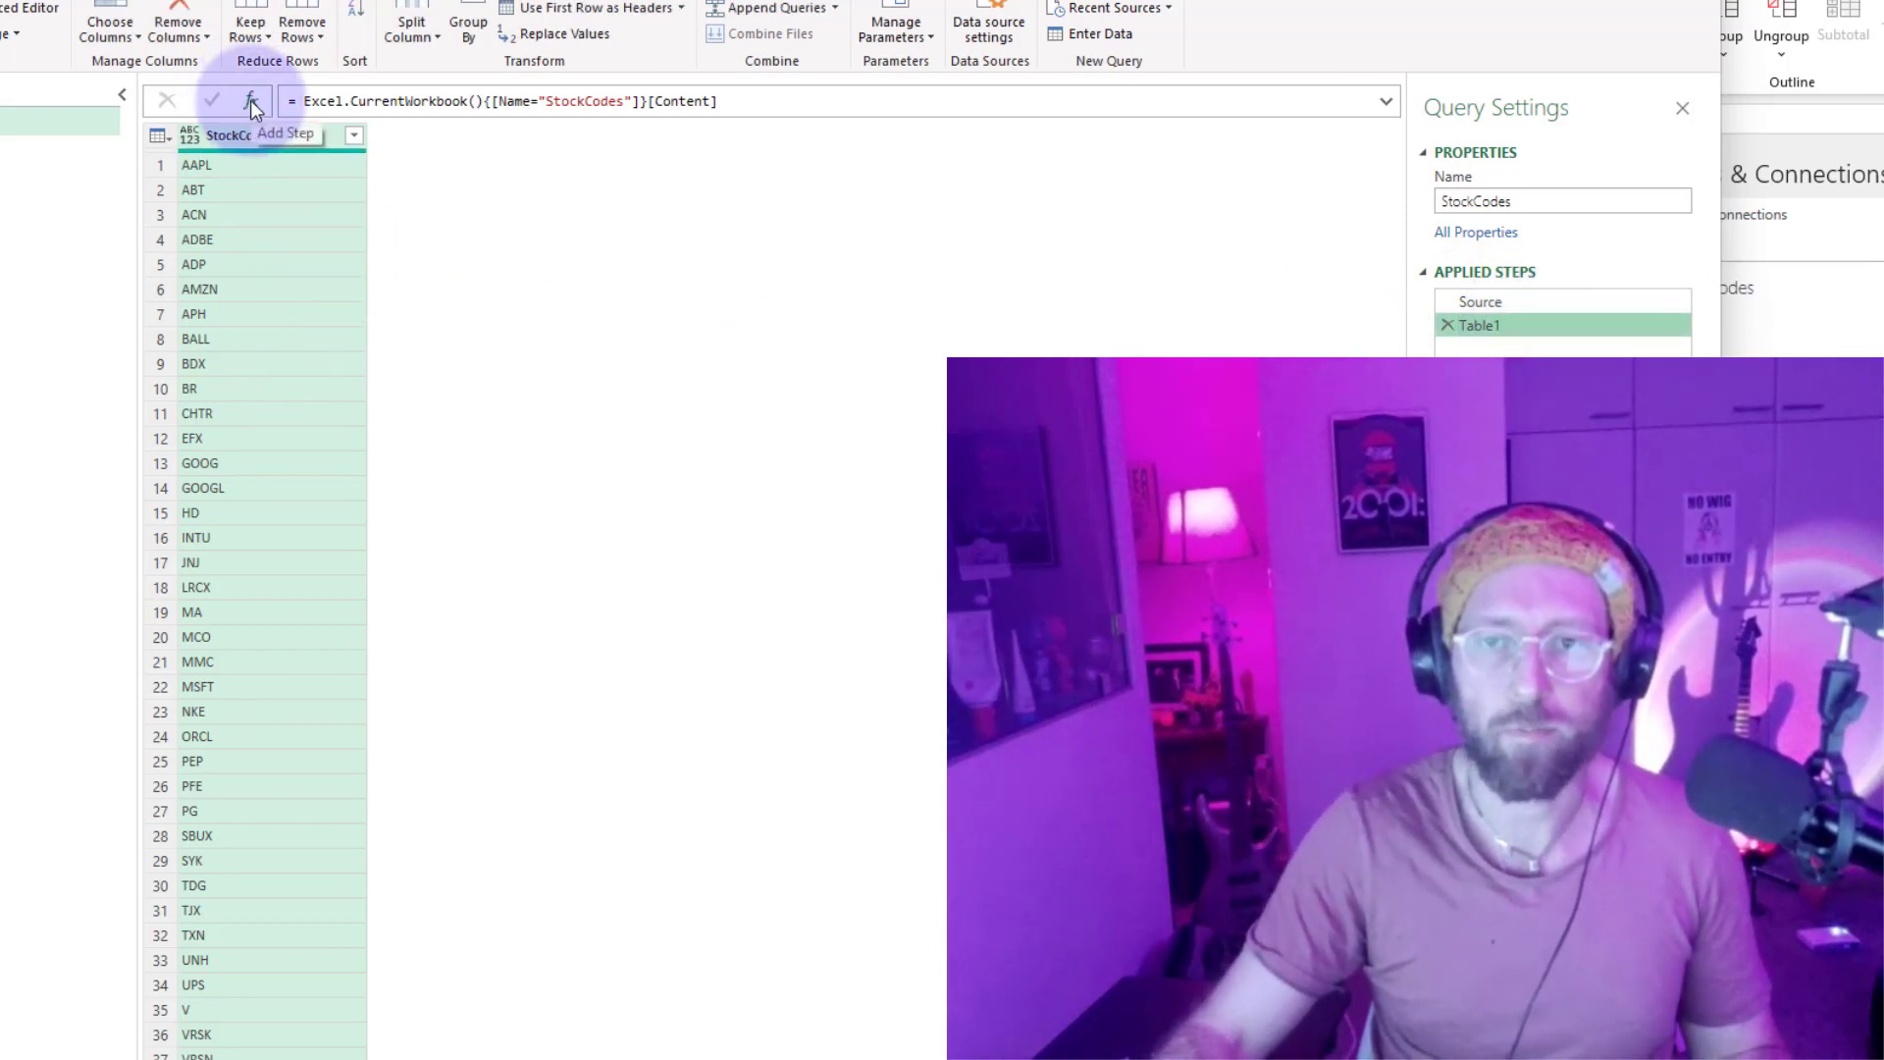
double_click(319, 100)
text(Excel.CurrentWorkbook(){[Name="StockCodes"]}[Content])
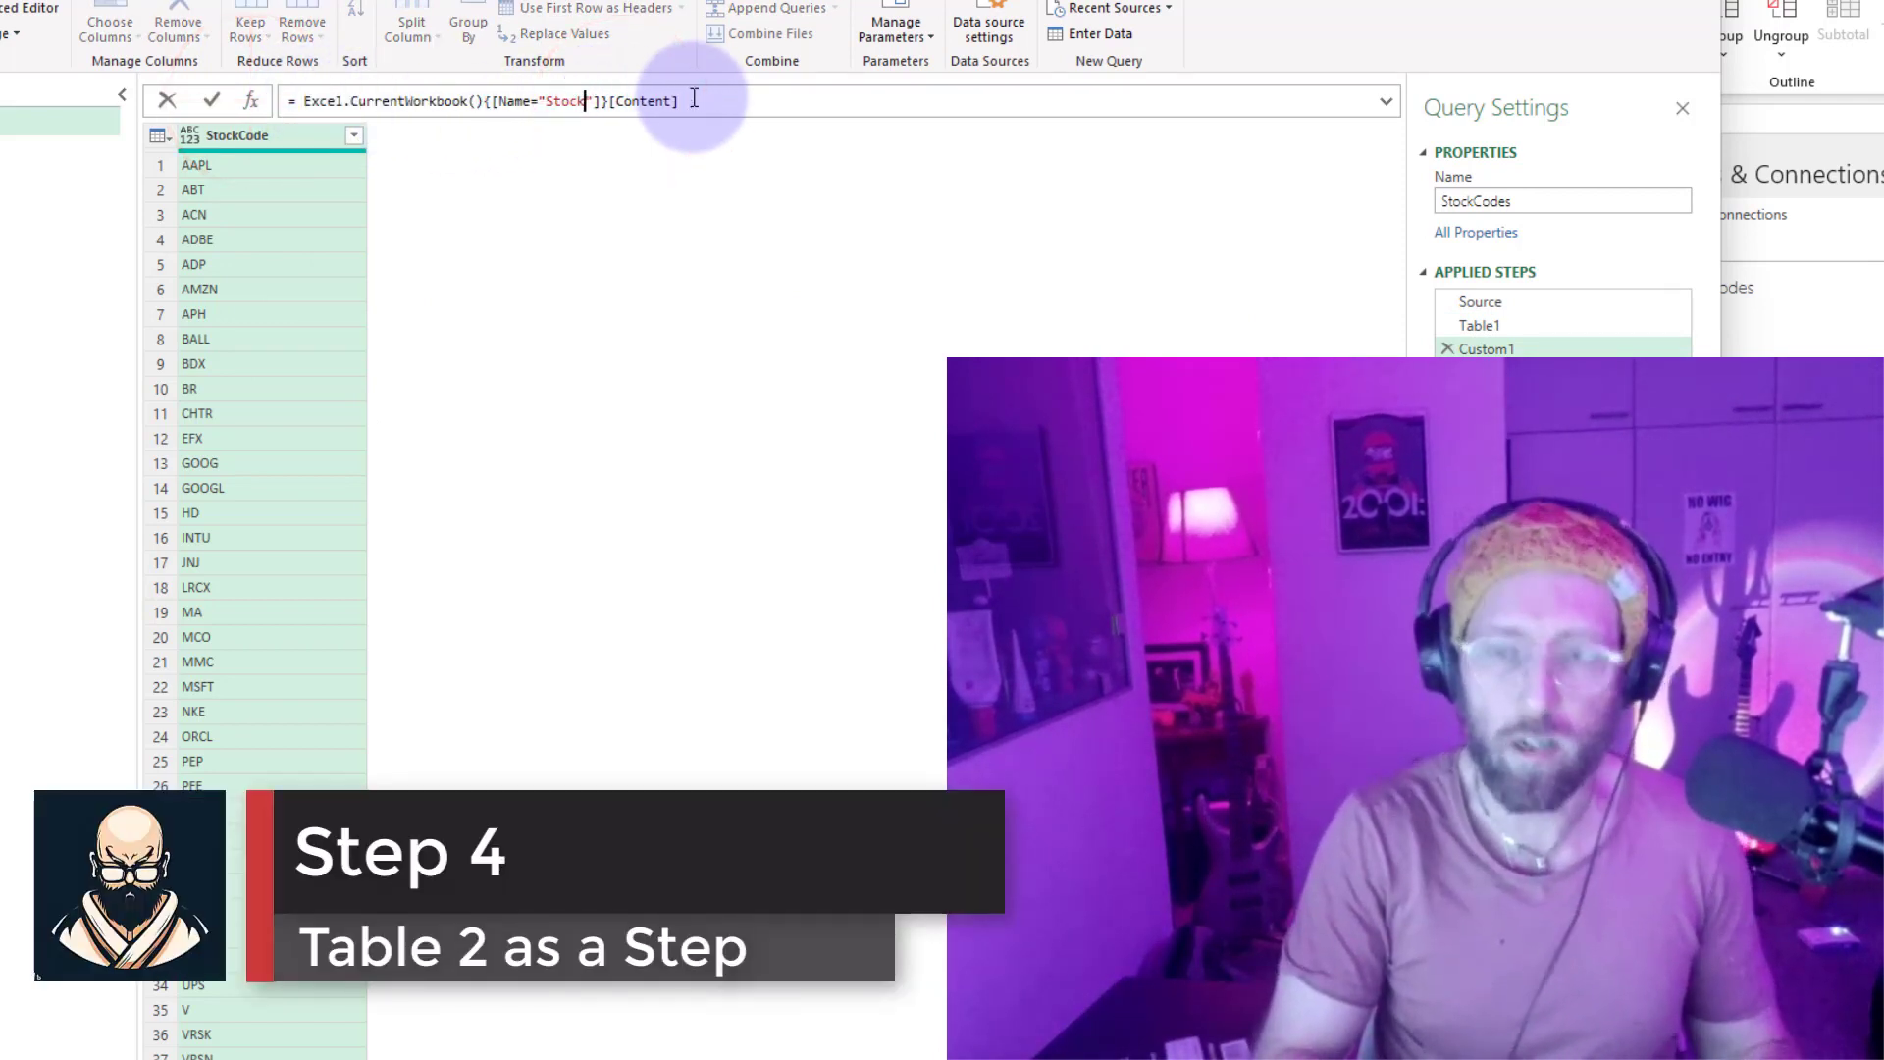
text(Names)
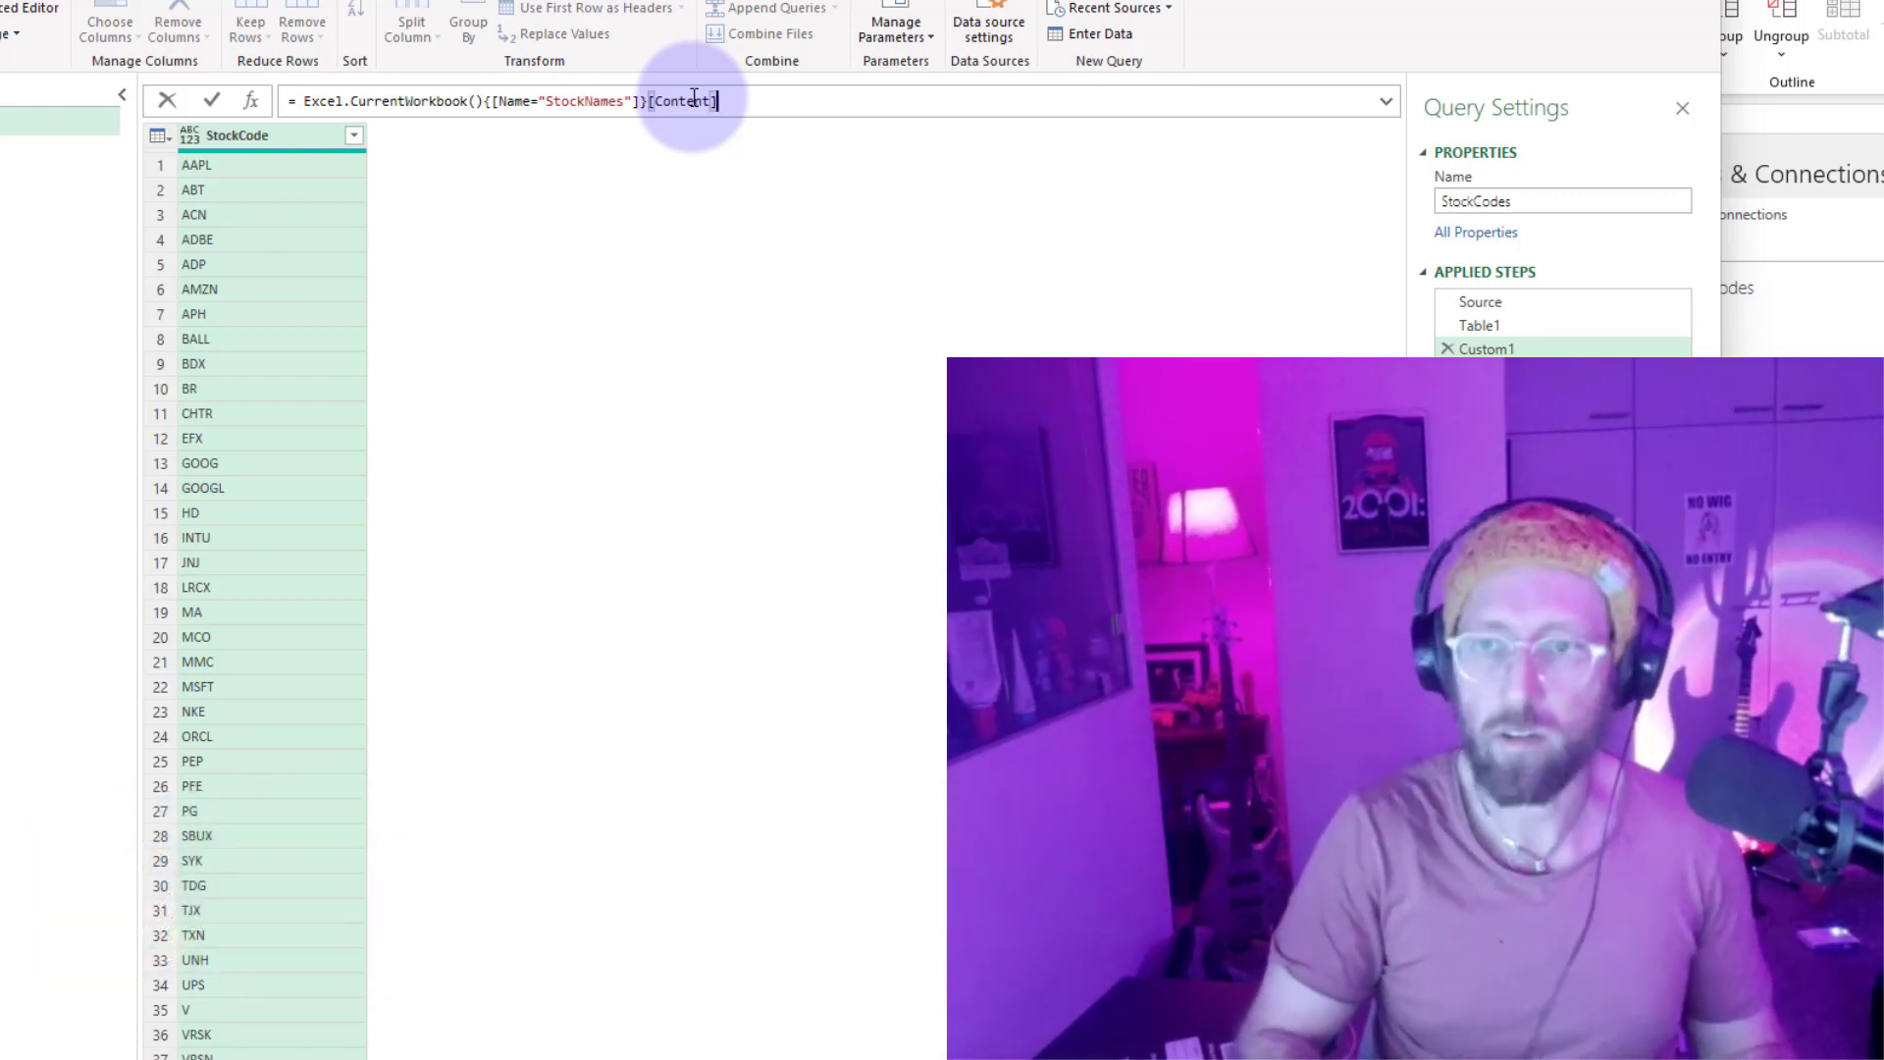
key(Return)
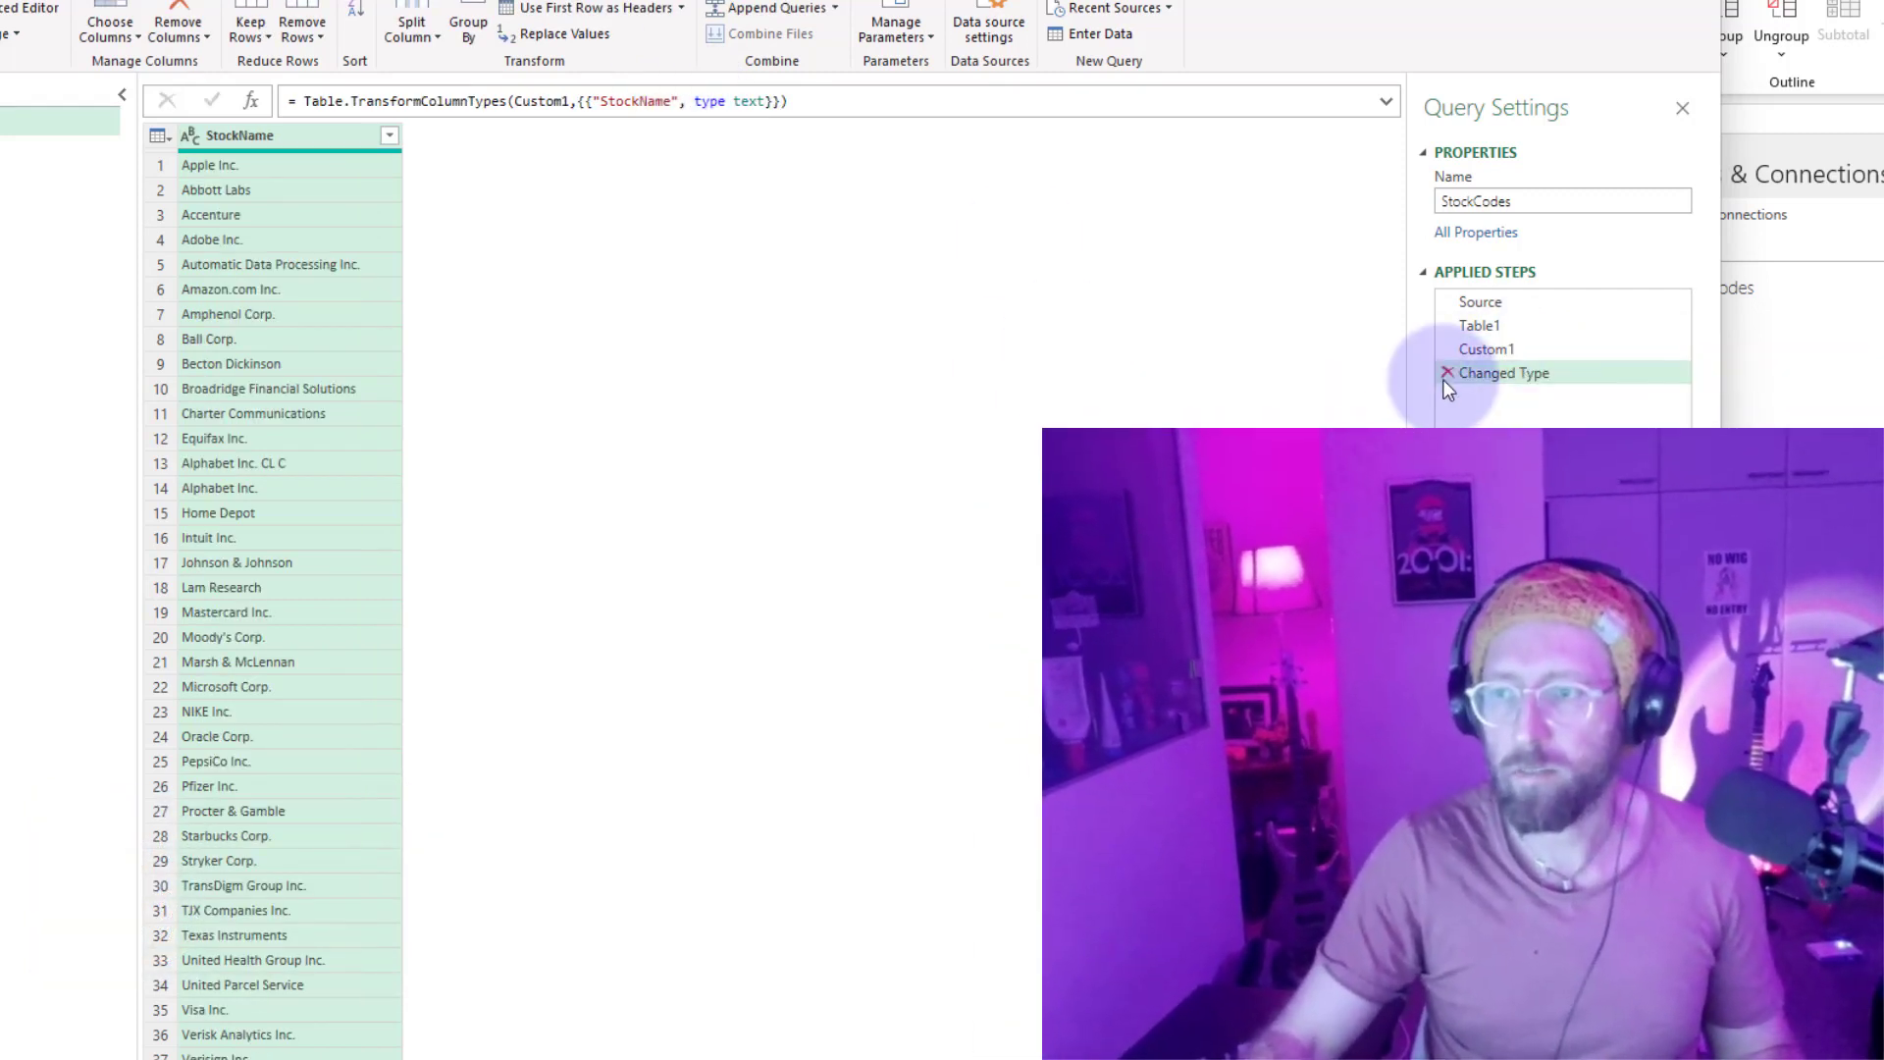
Delete the new Changed Type step and name the StockNames step Table2.
click(1446, 373)
key(F2)
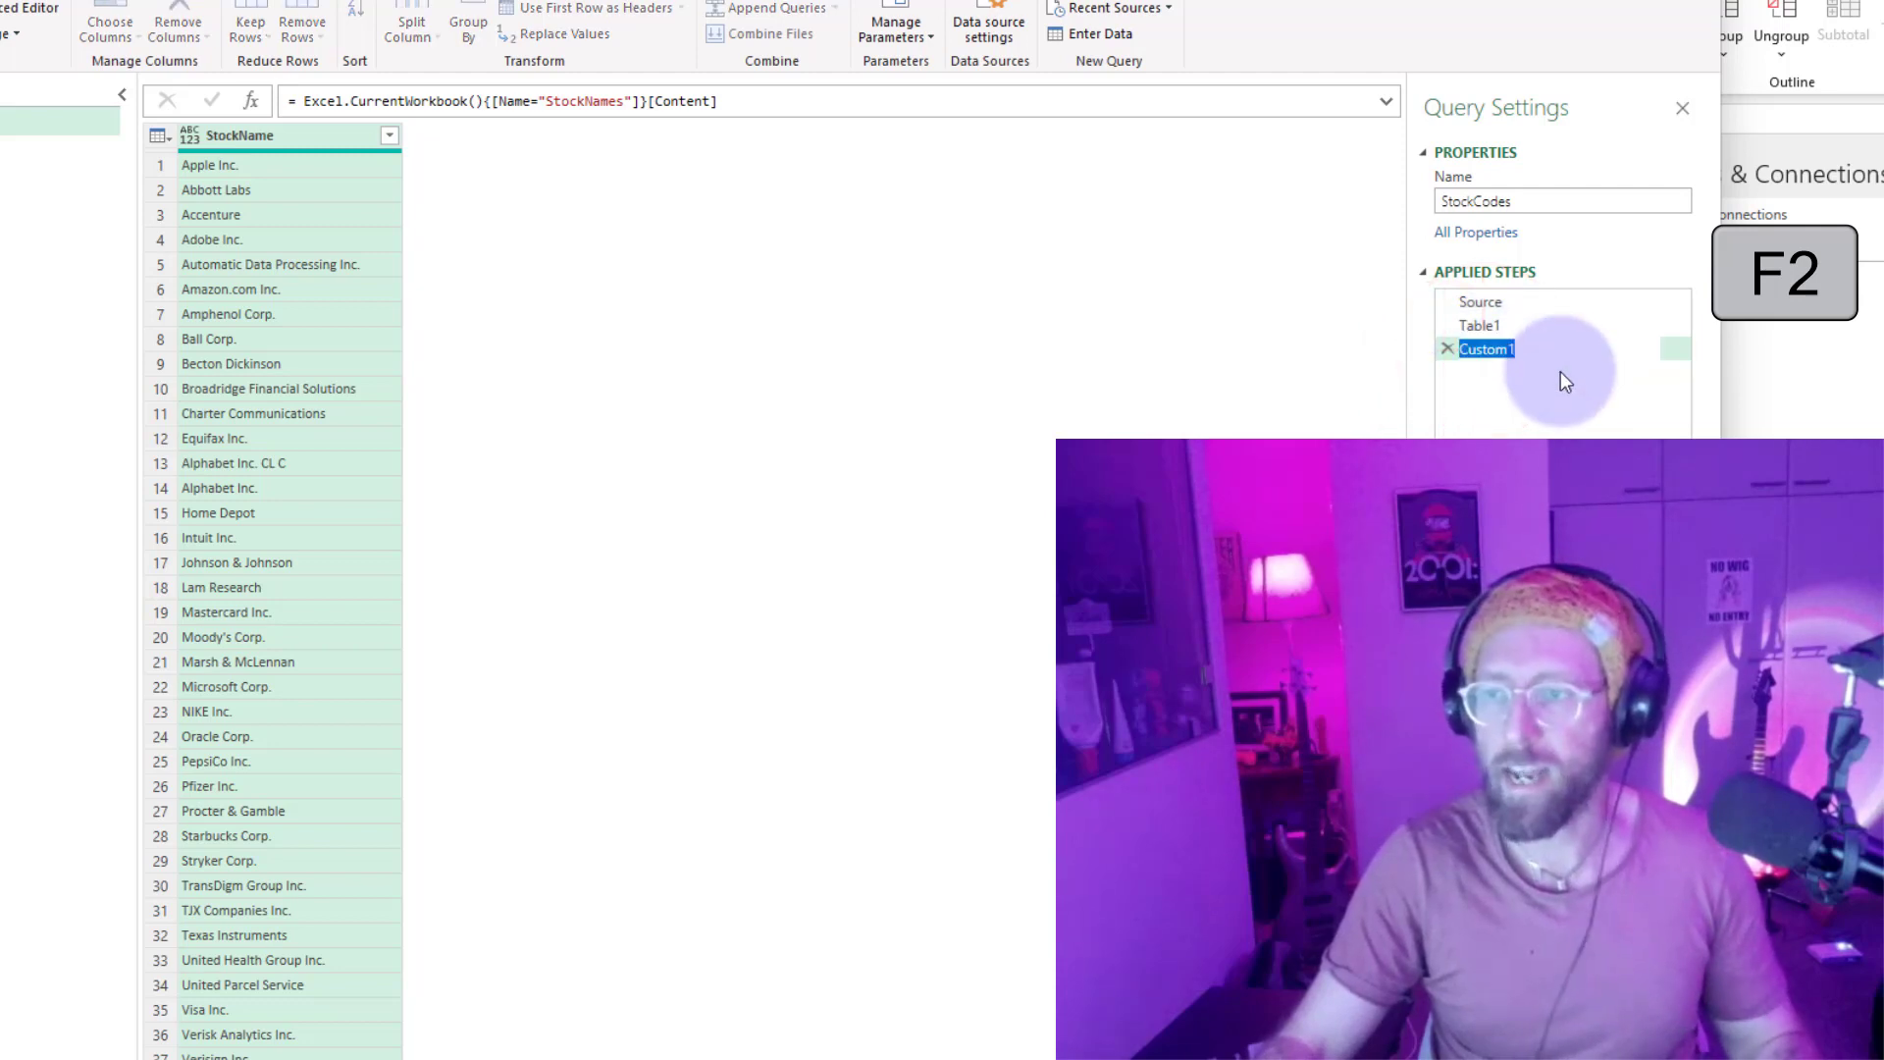
text(Table2)
key(Return)
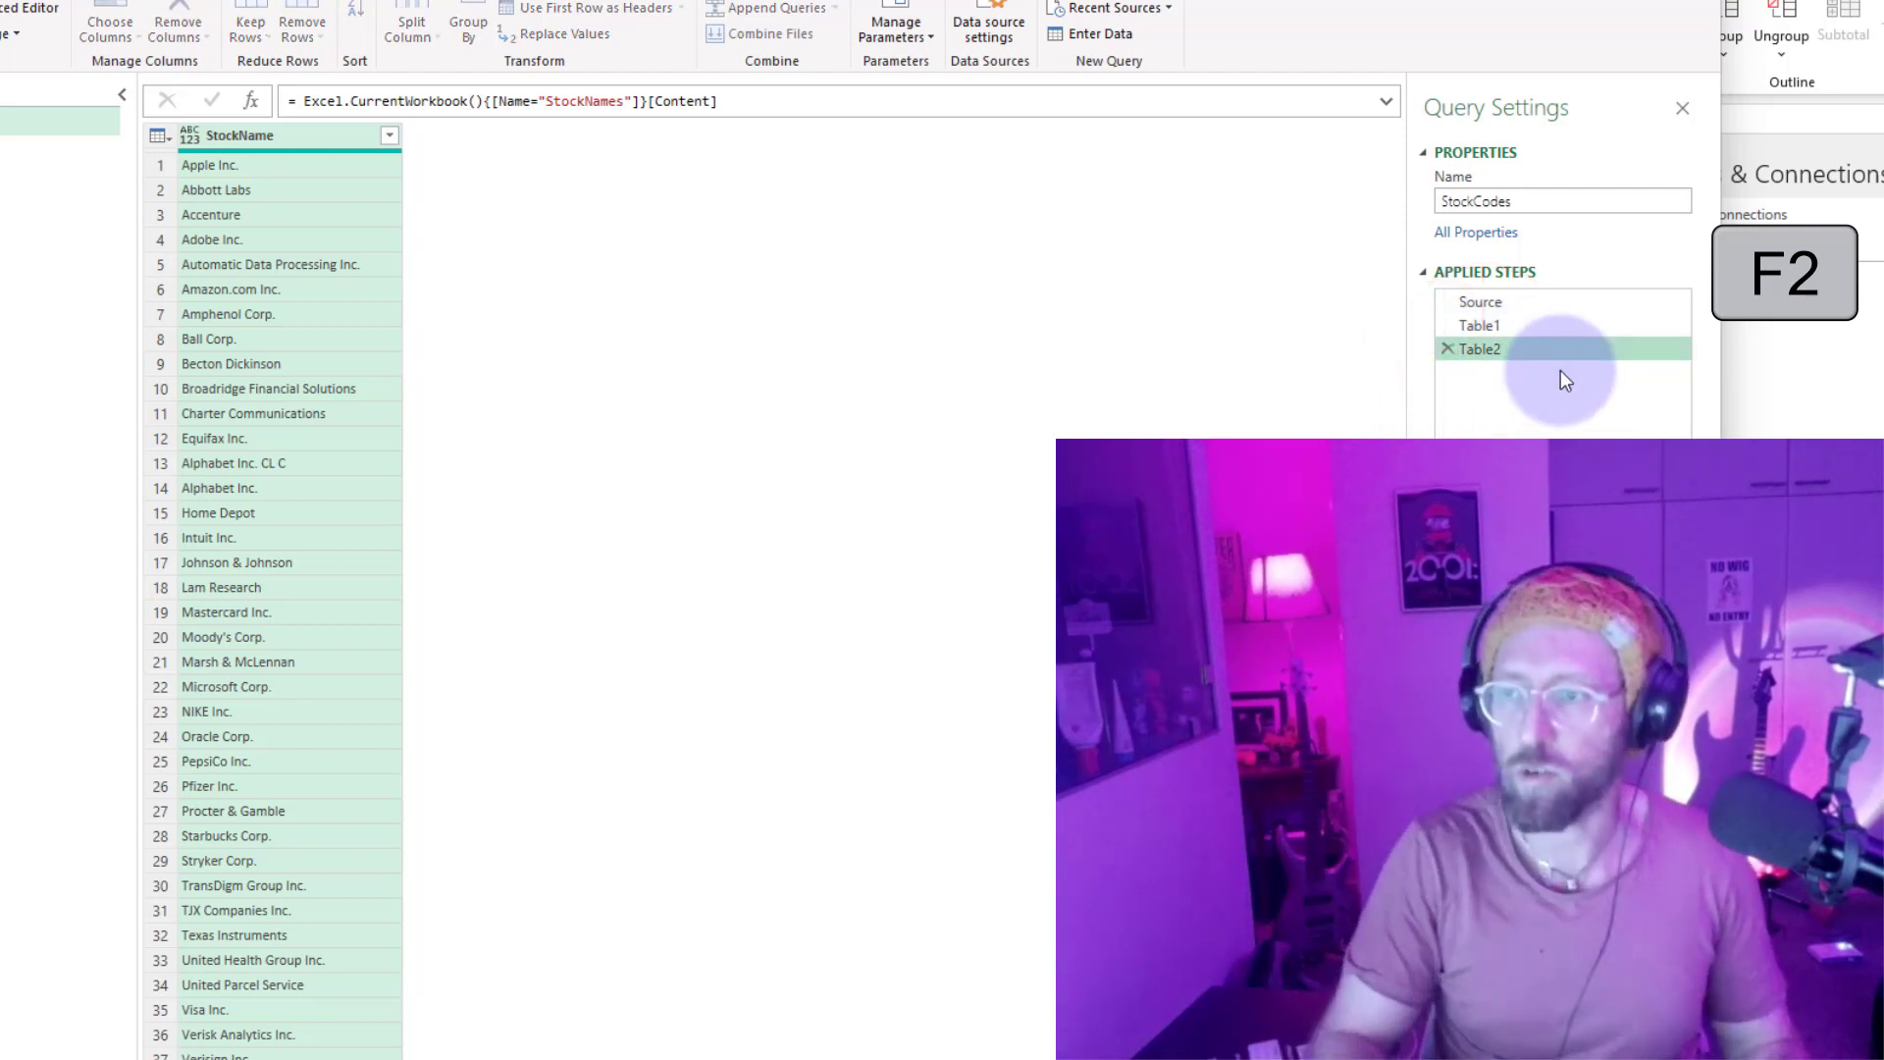
click(1485, 308)
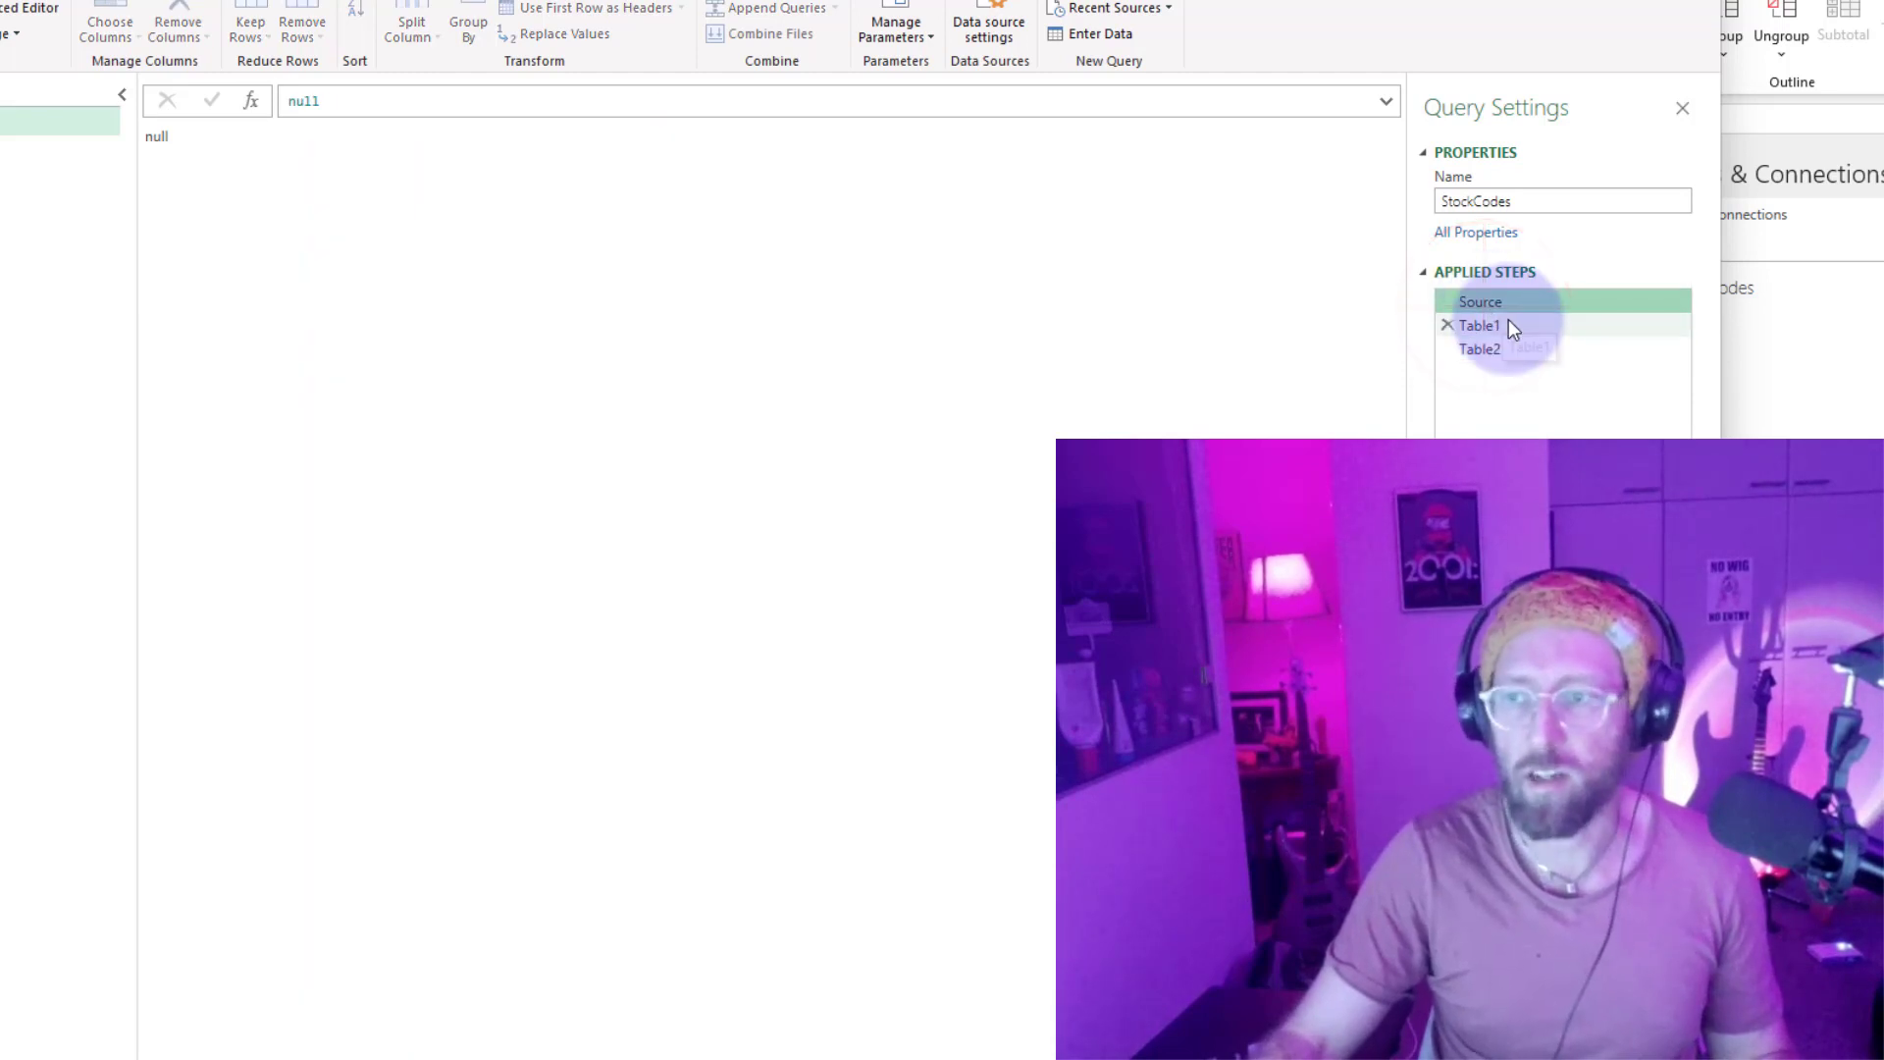
click(1512, 322)
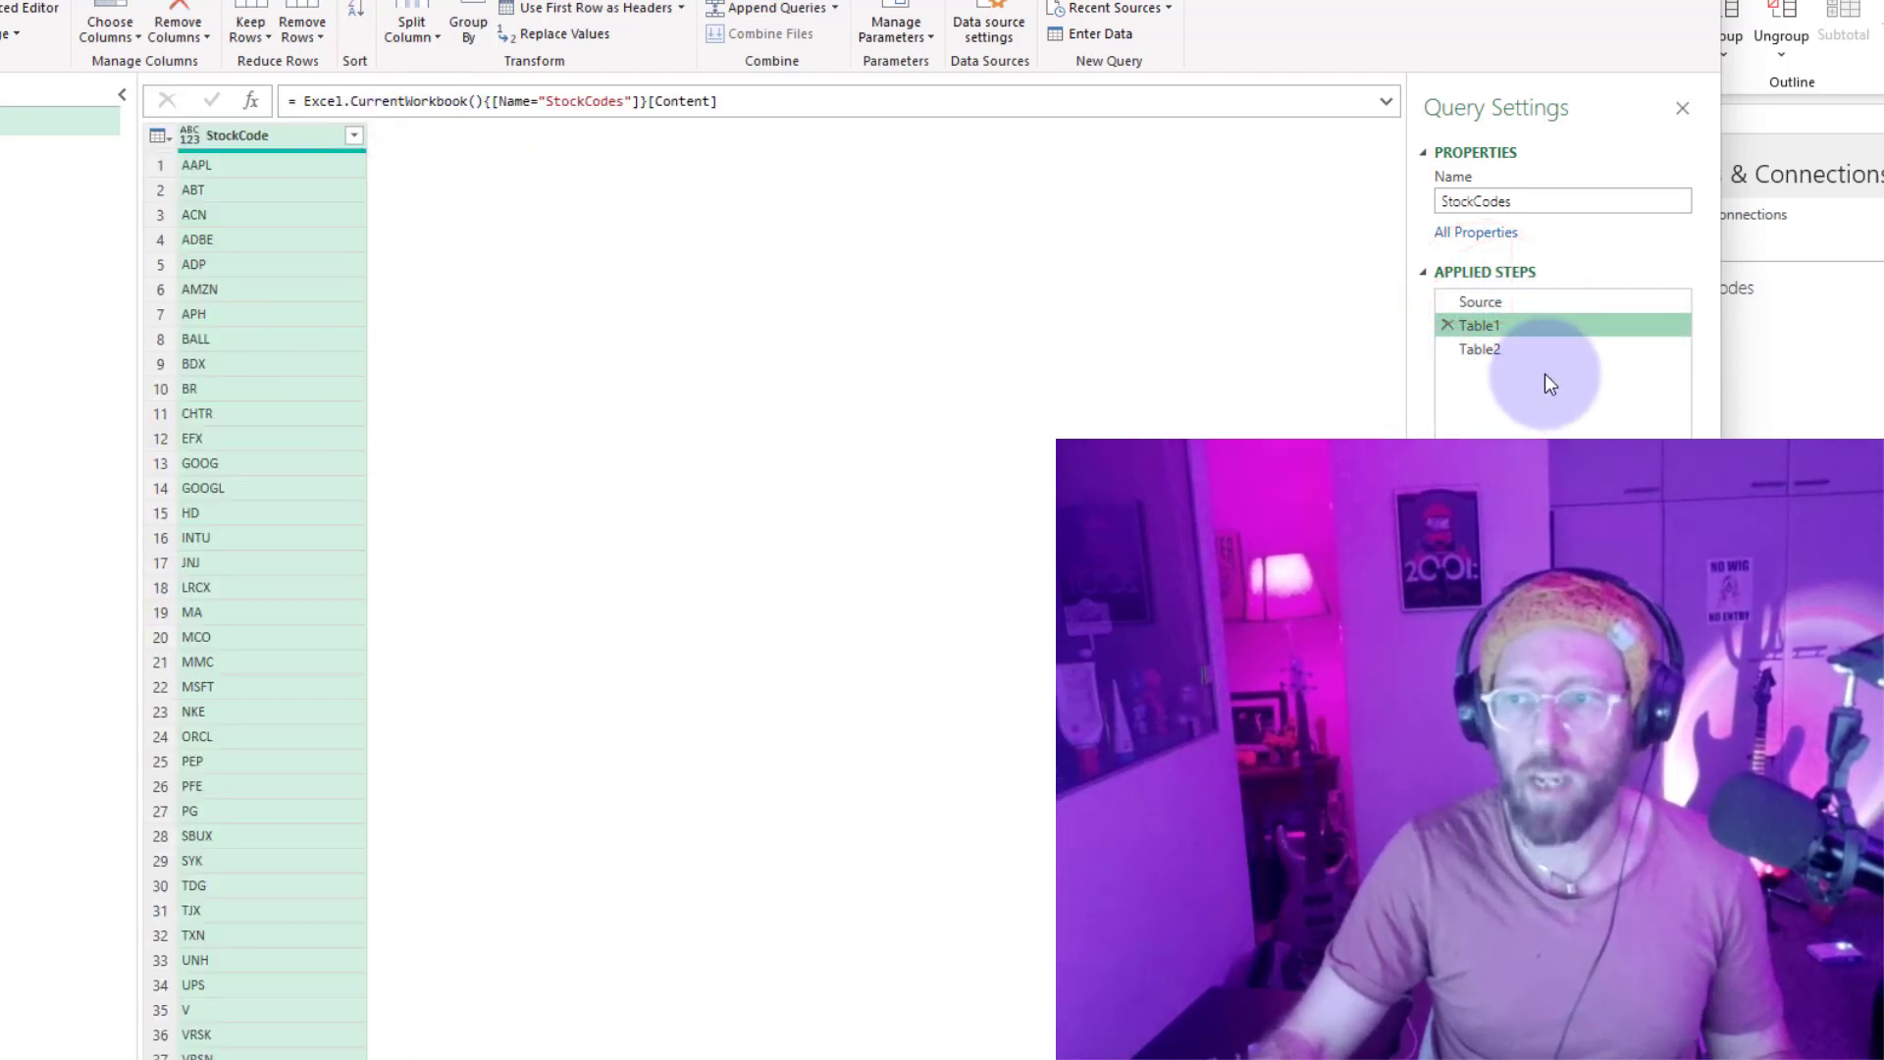
click(1527, 348)
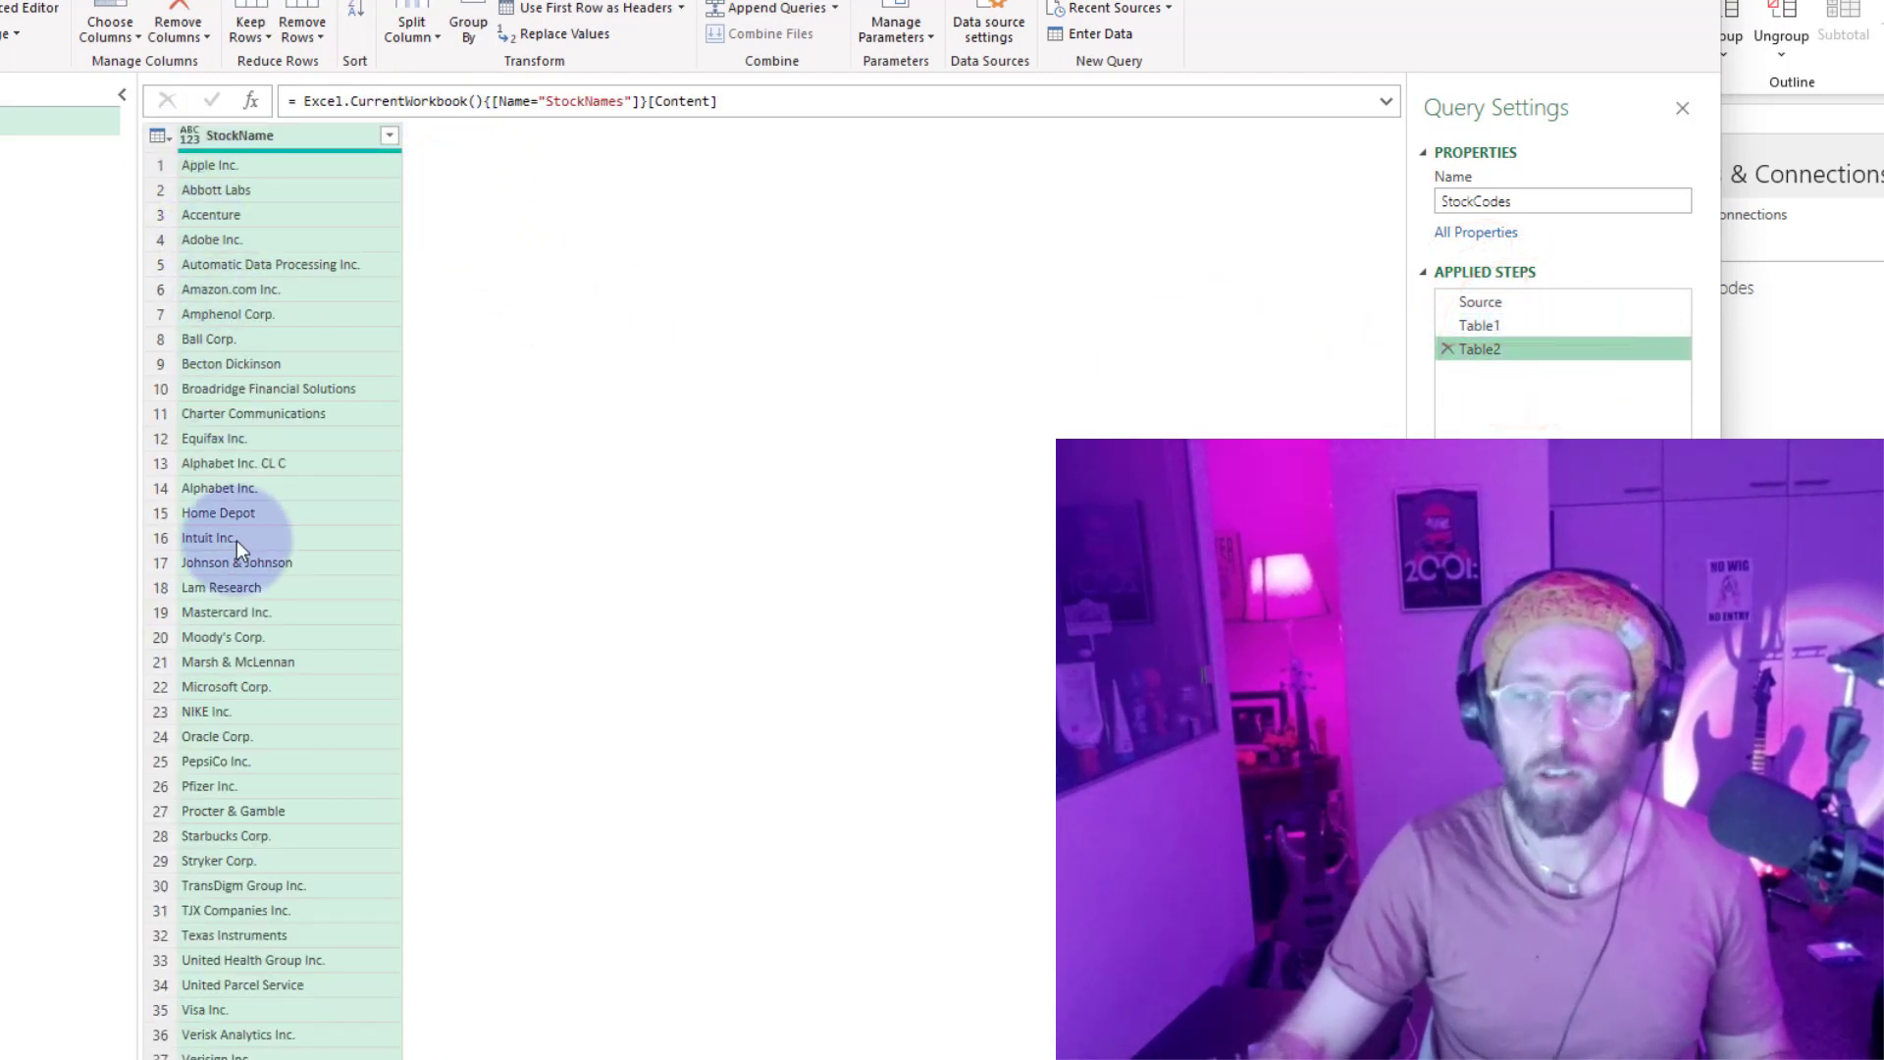
click(1470, 306)
click(1476, 324)
click(1484, 348)
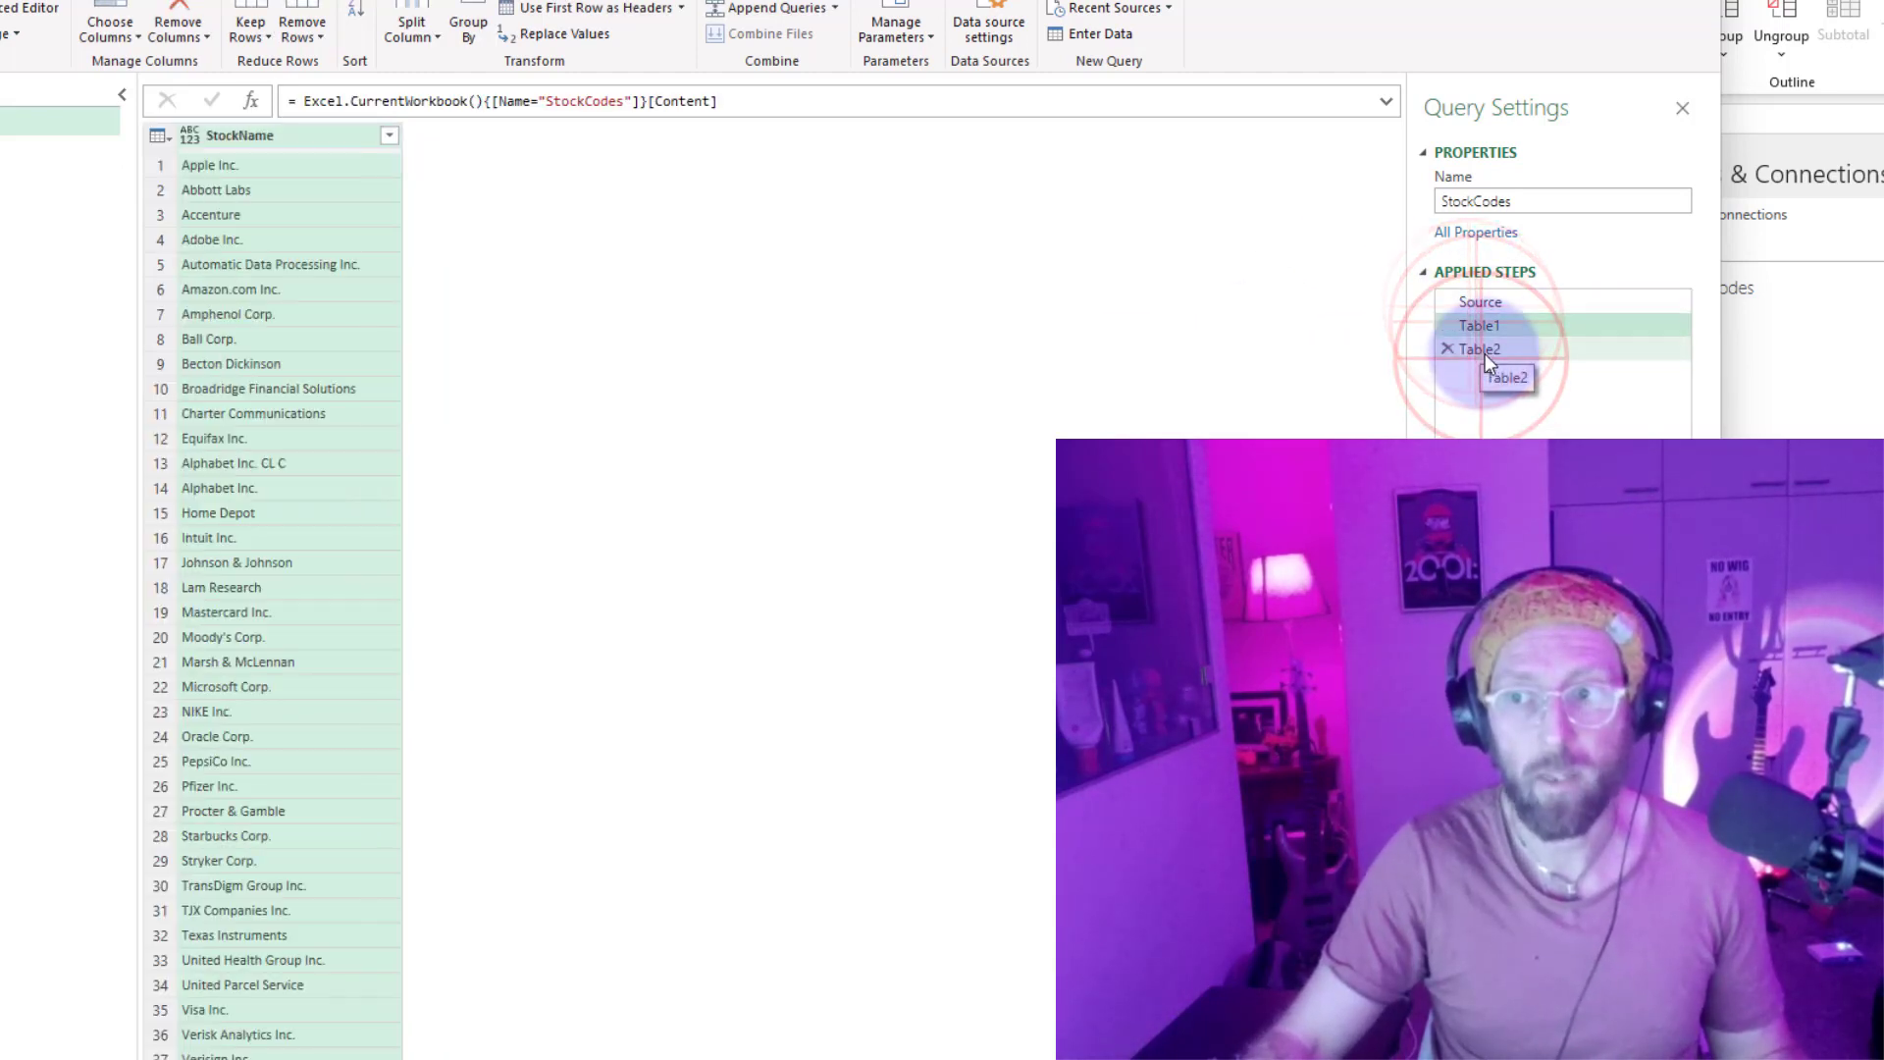
click(253, 102)
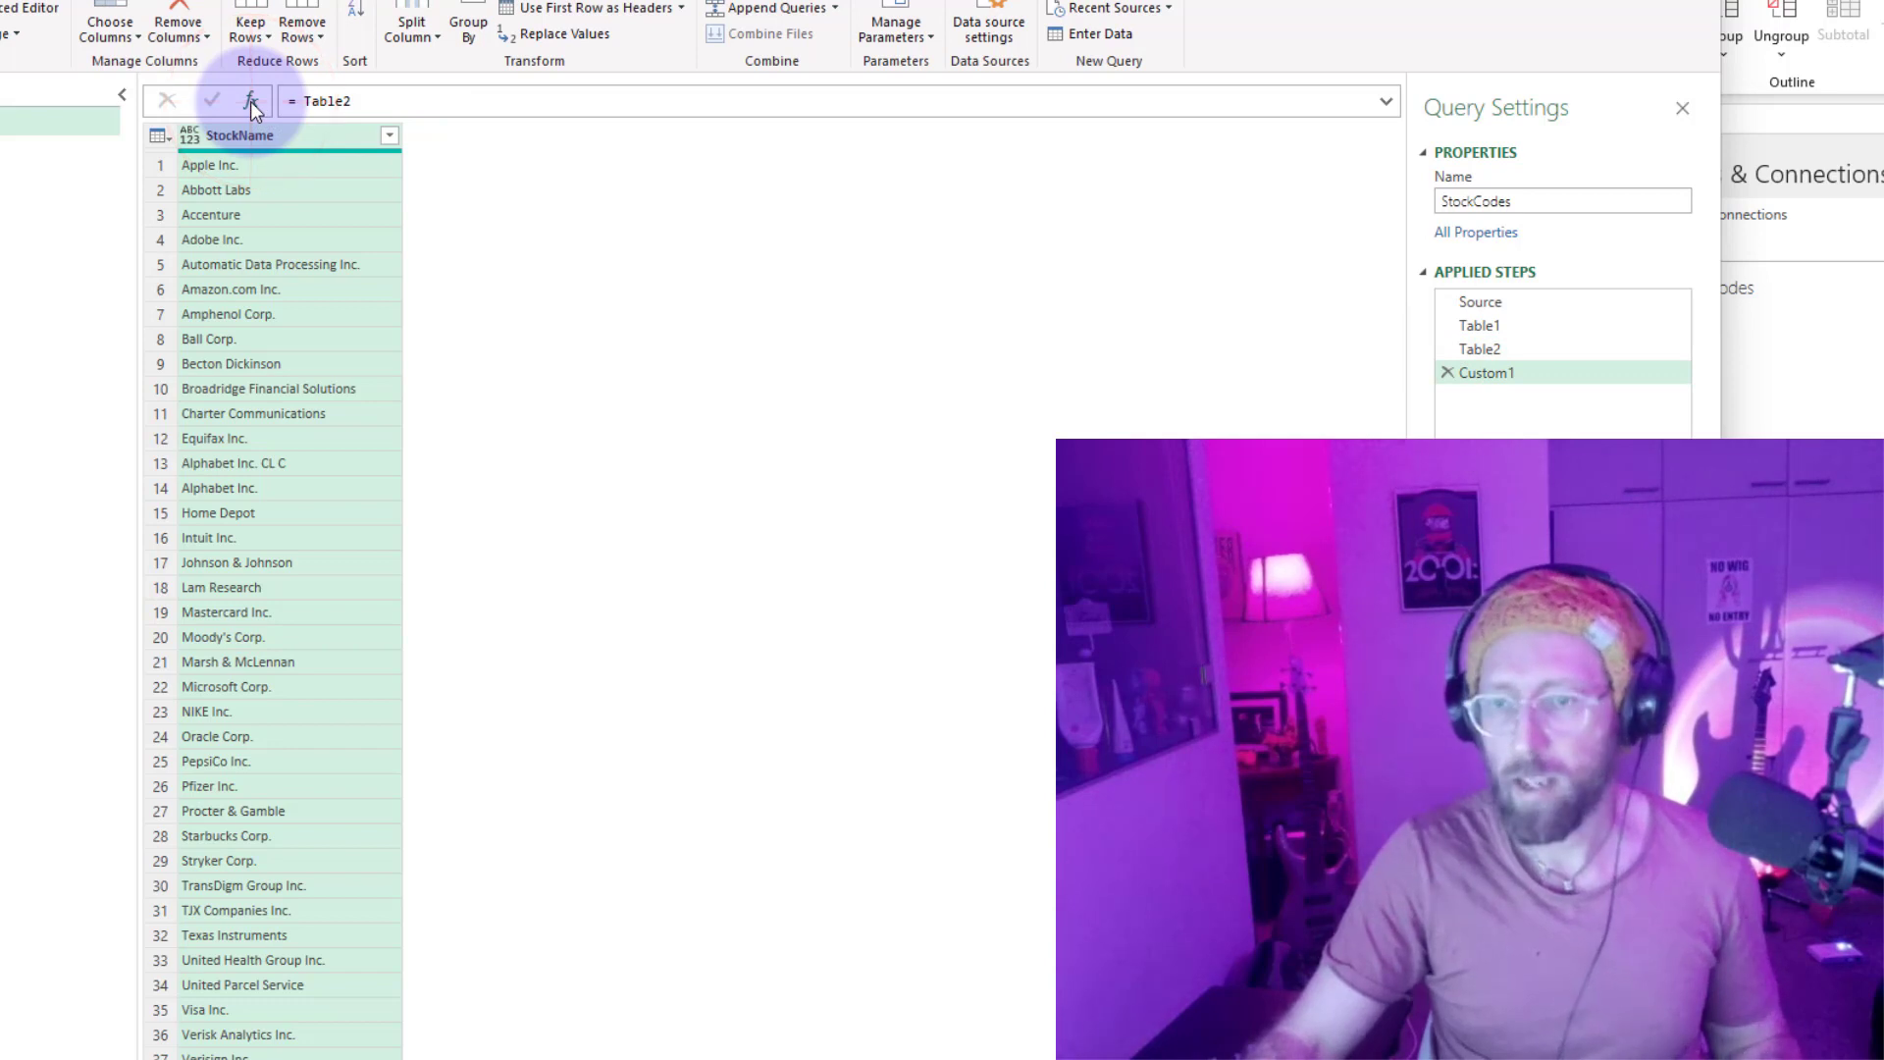
click(1478, 327)
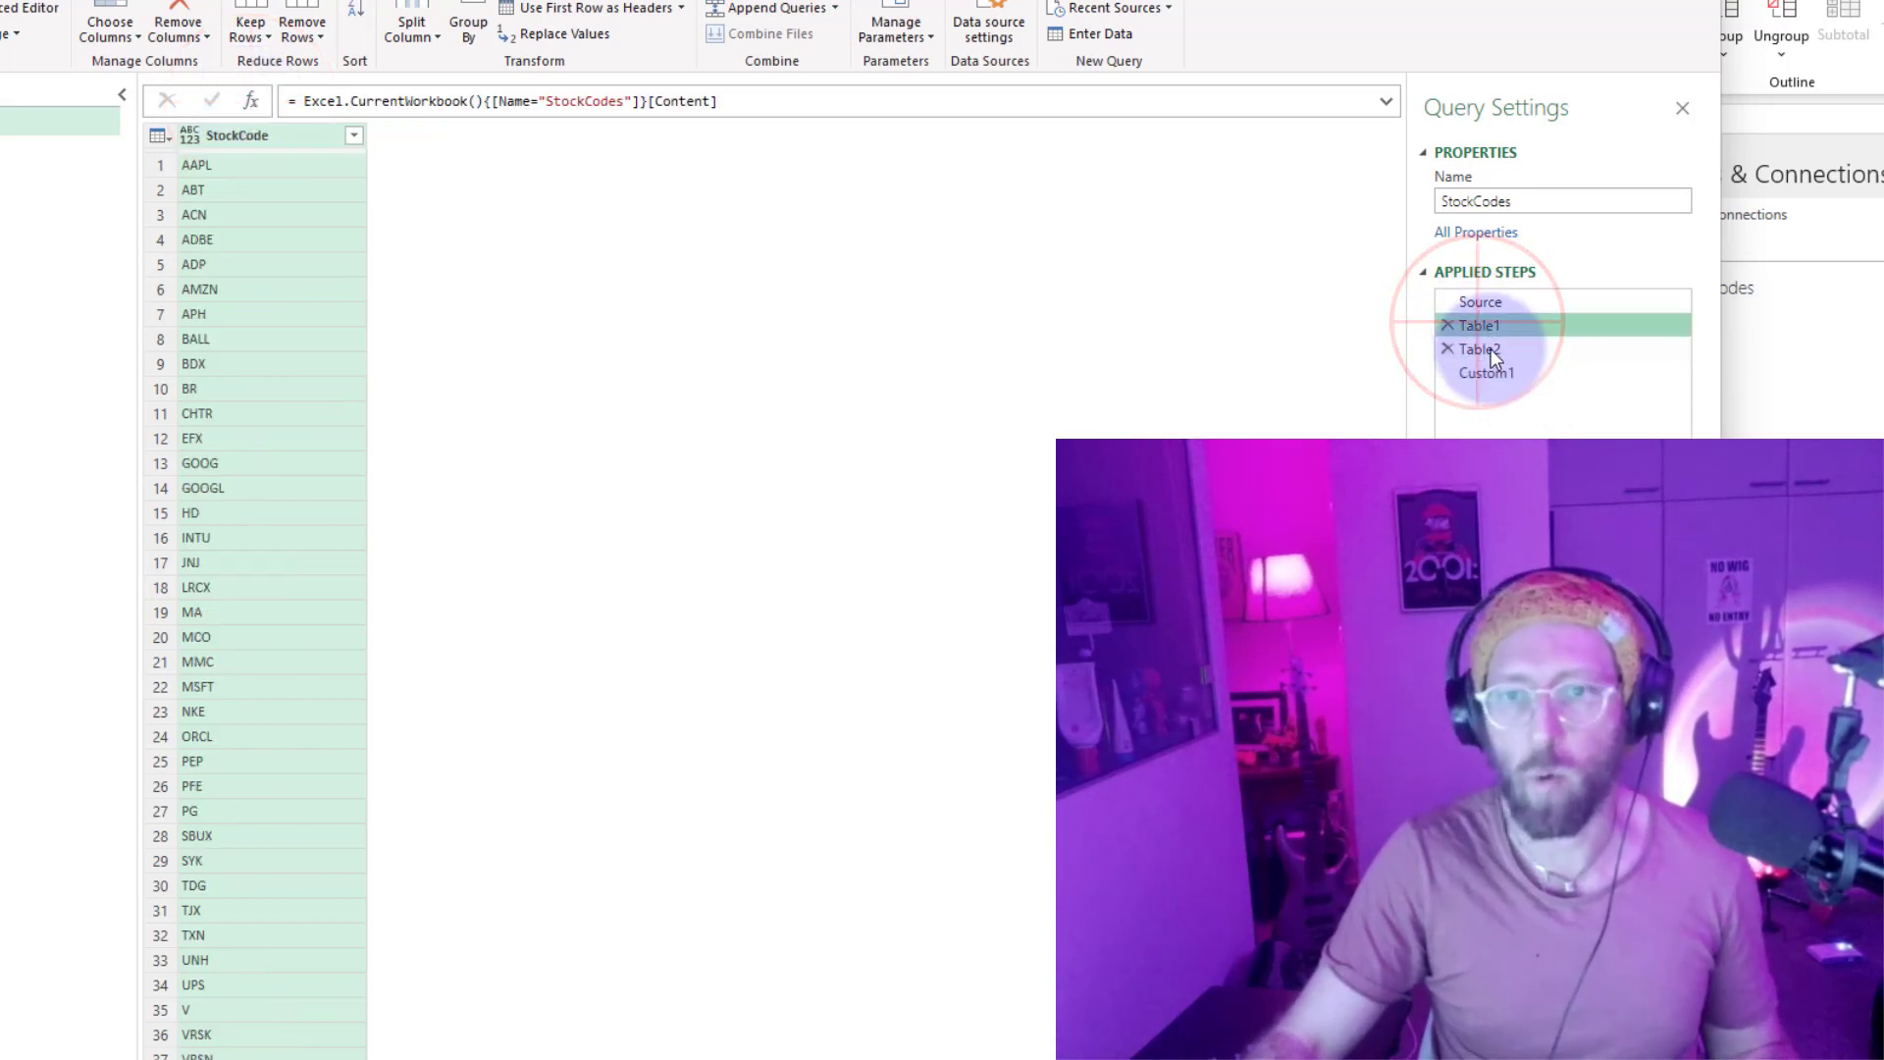
click(1492, 350)
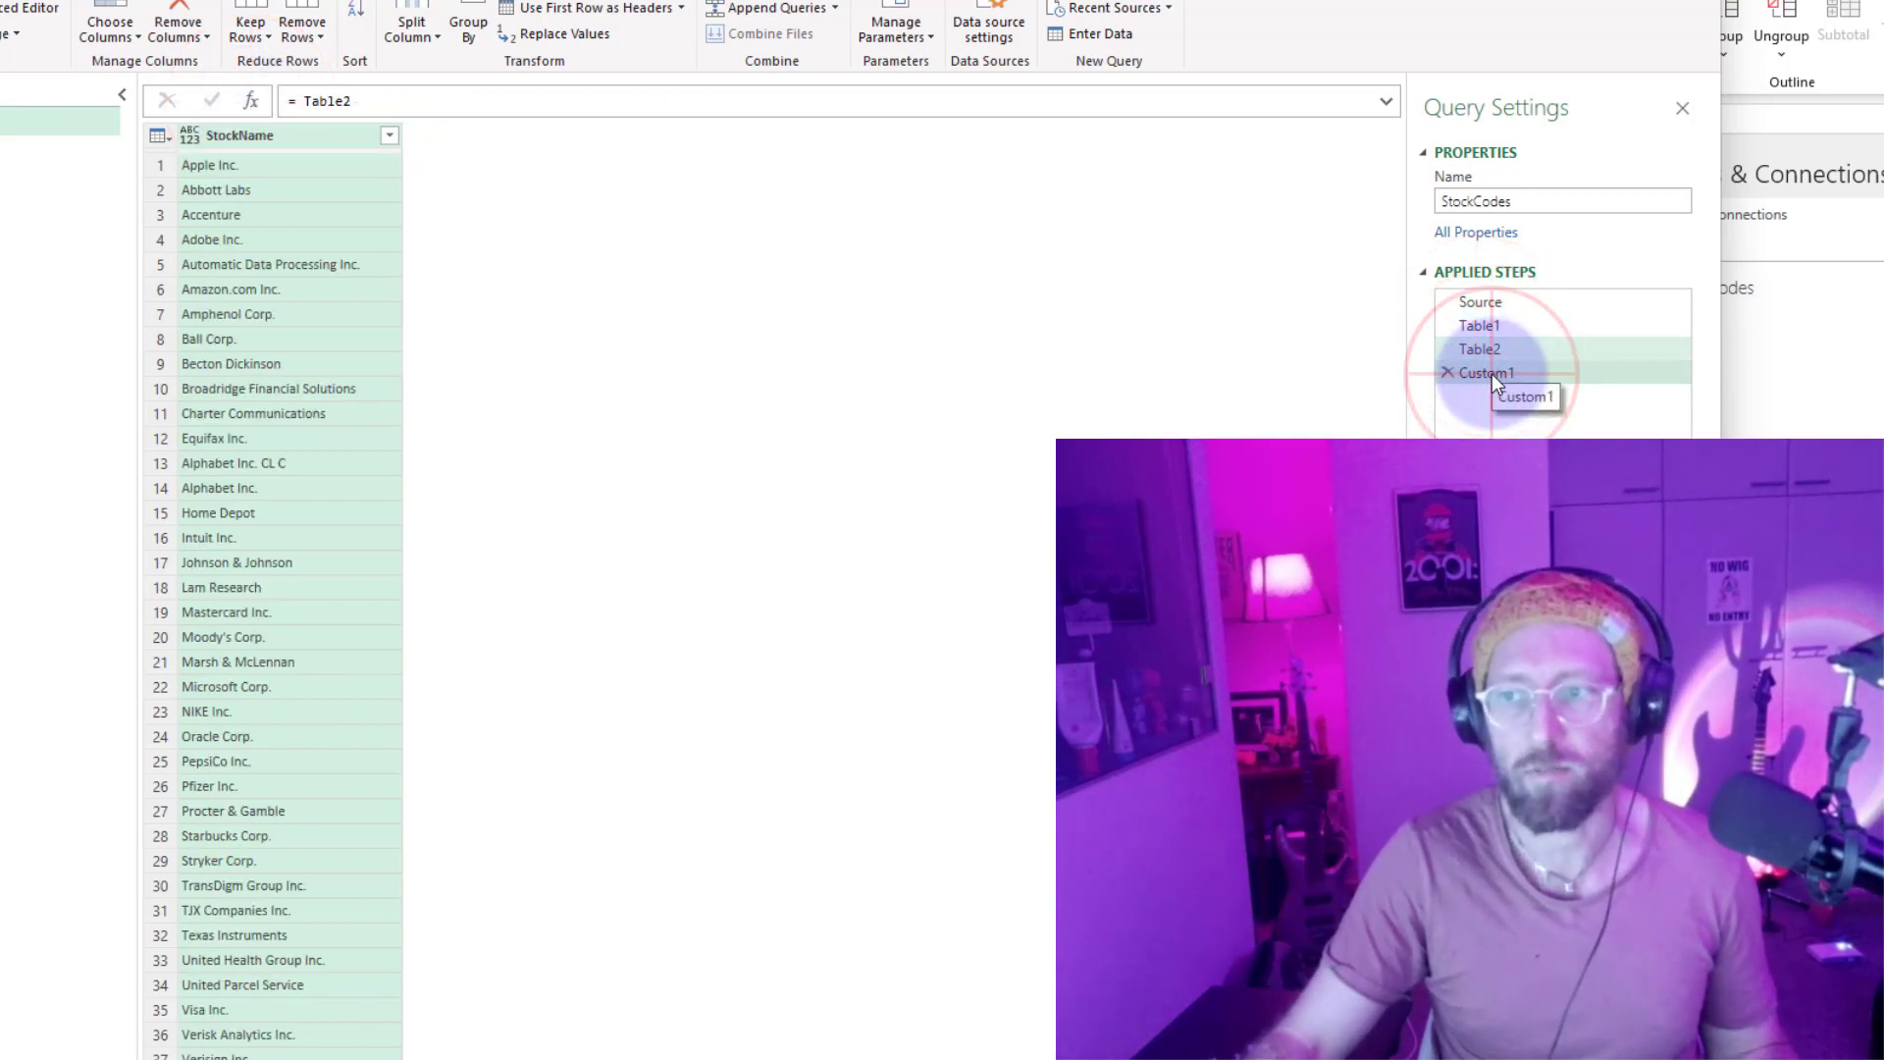
click(1492, 373)
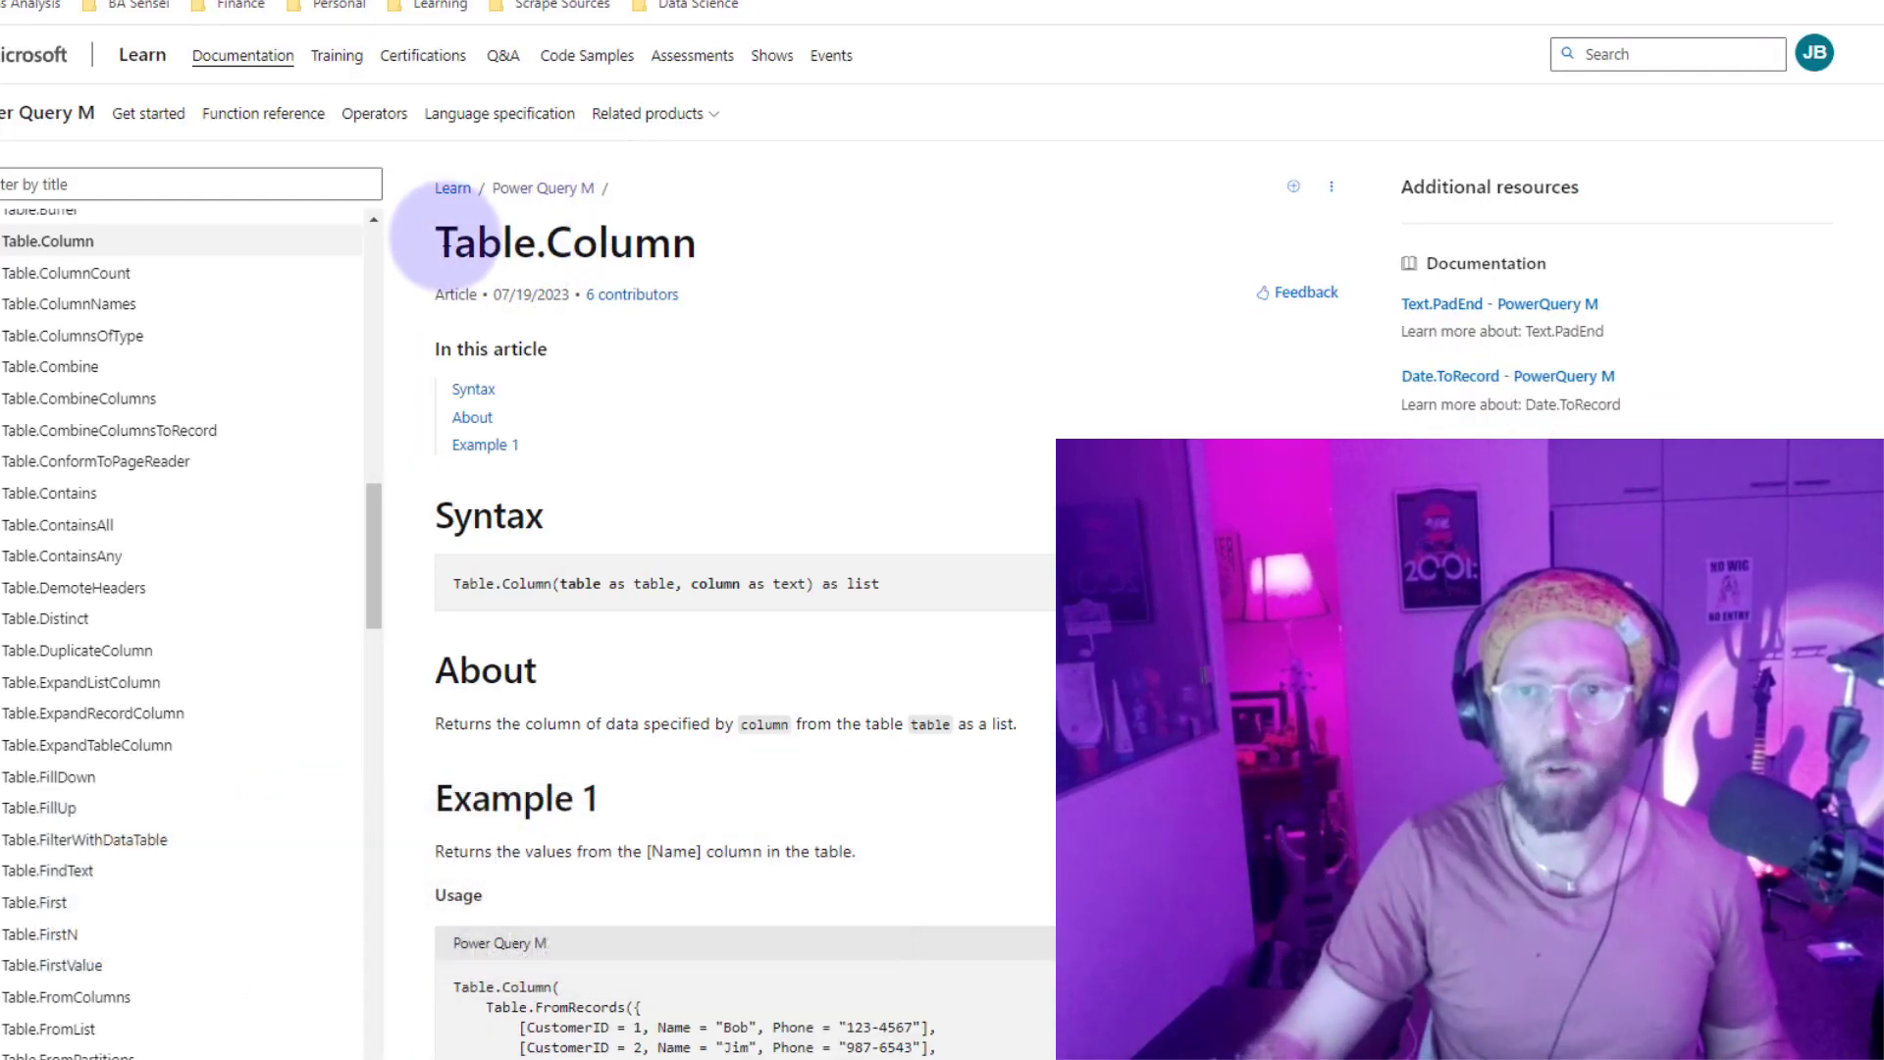
drag(444, 242, 672, 242)
scroll(791, 306, down, 5)
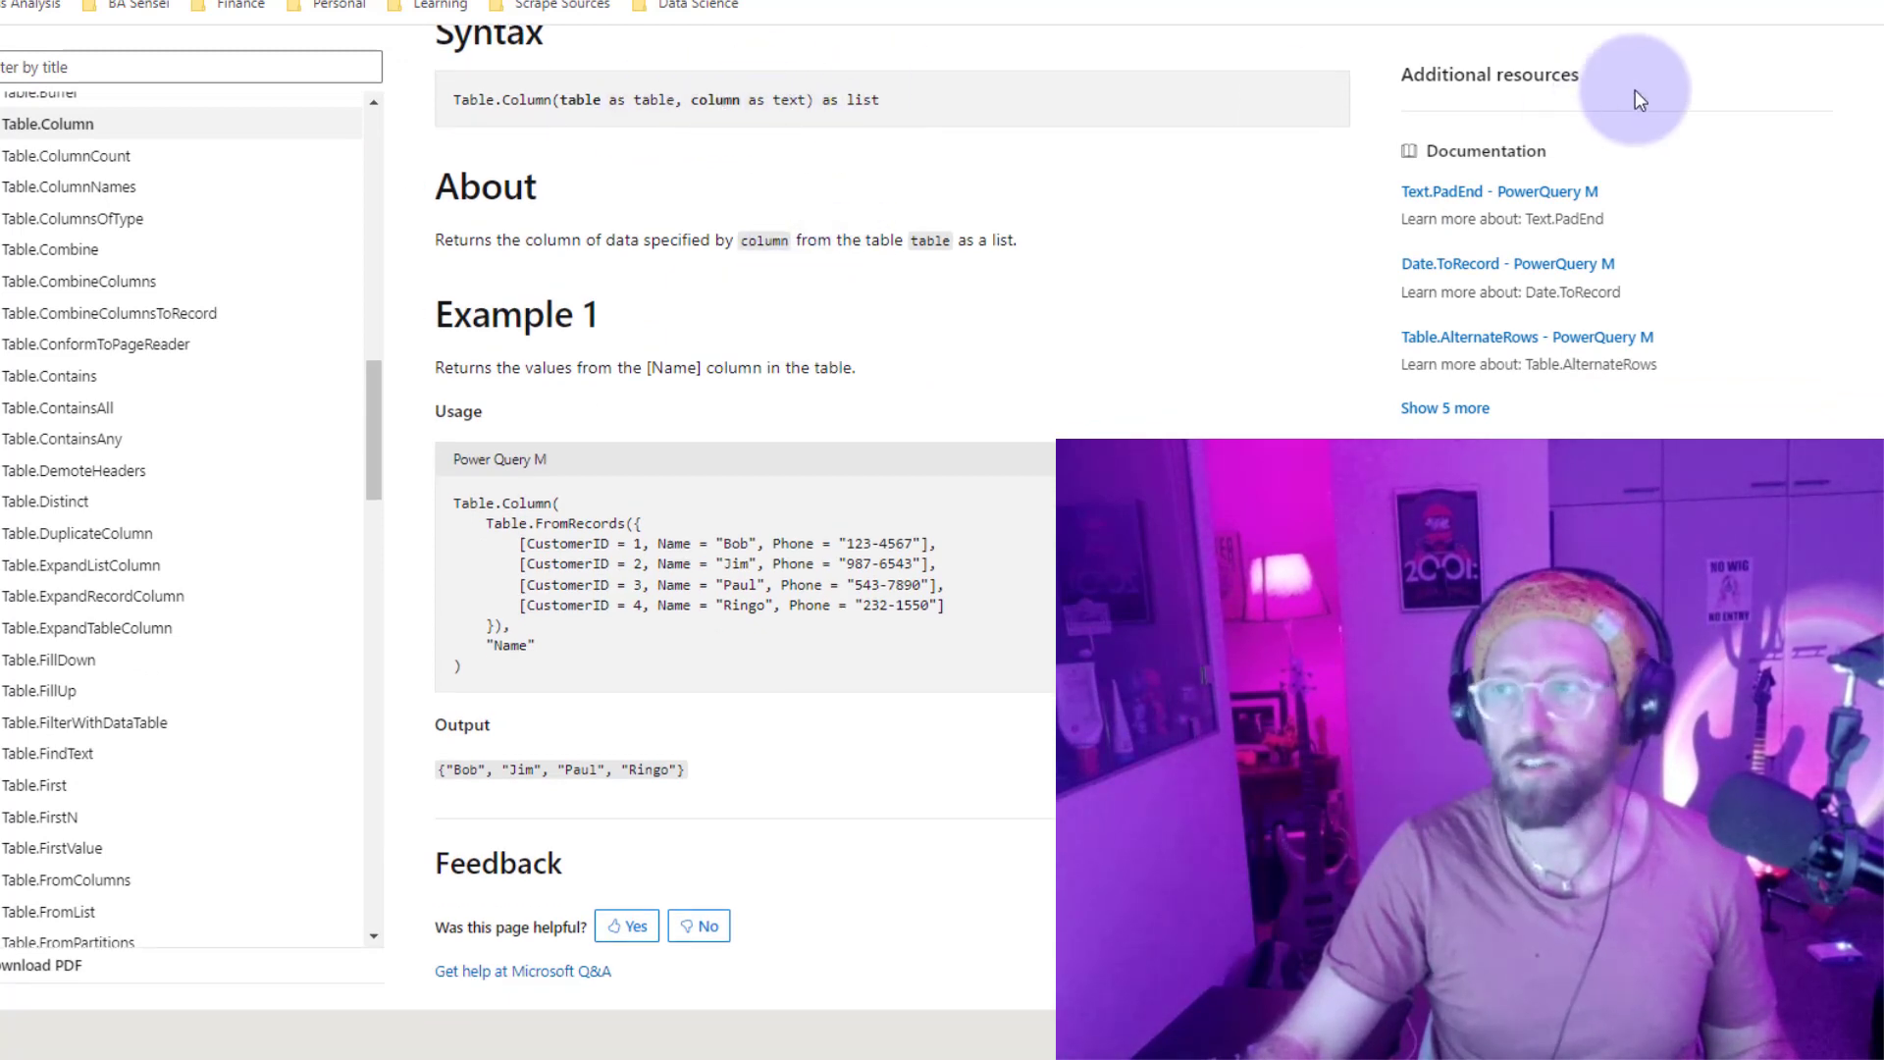
click(1862, 17)
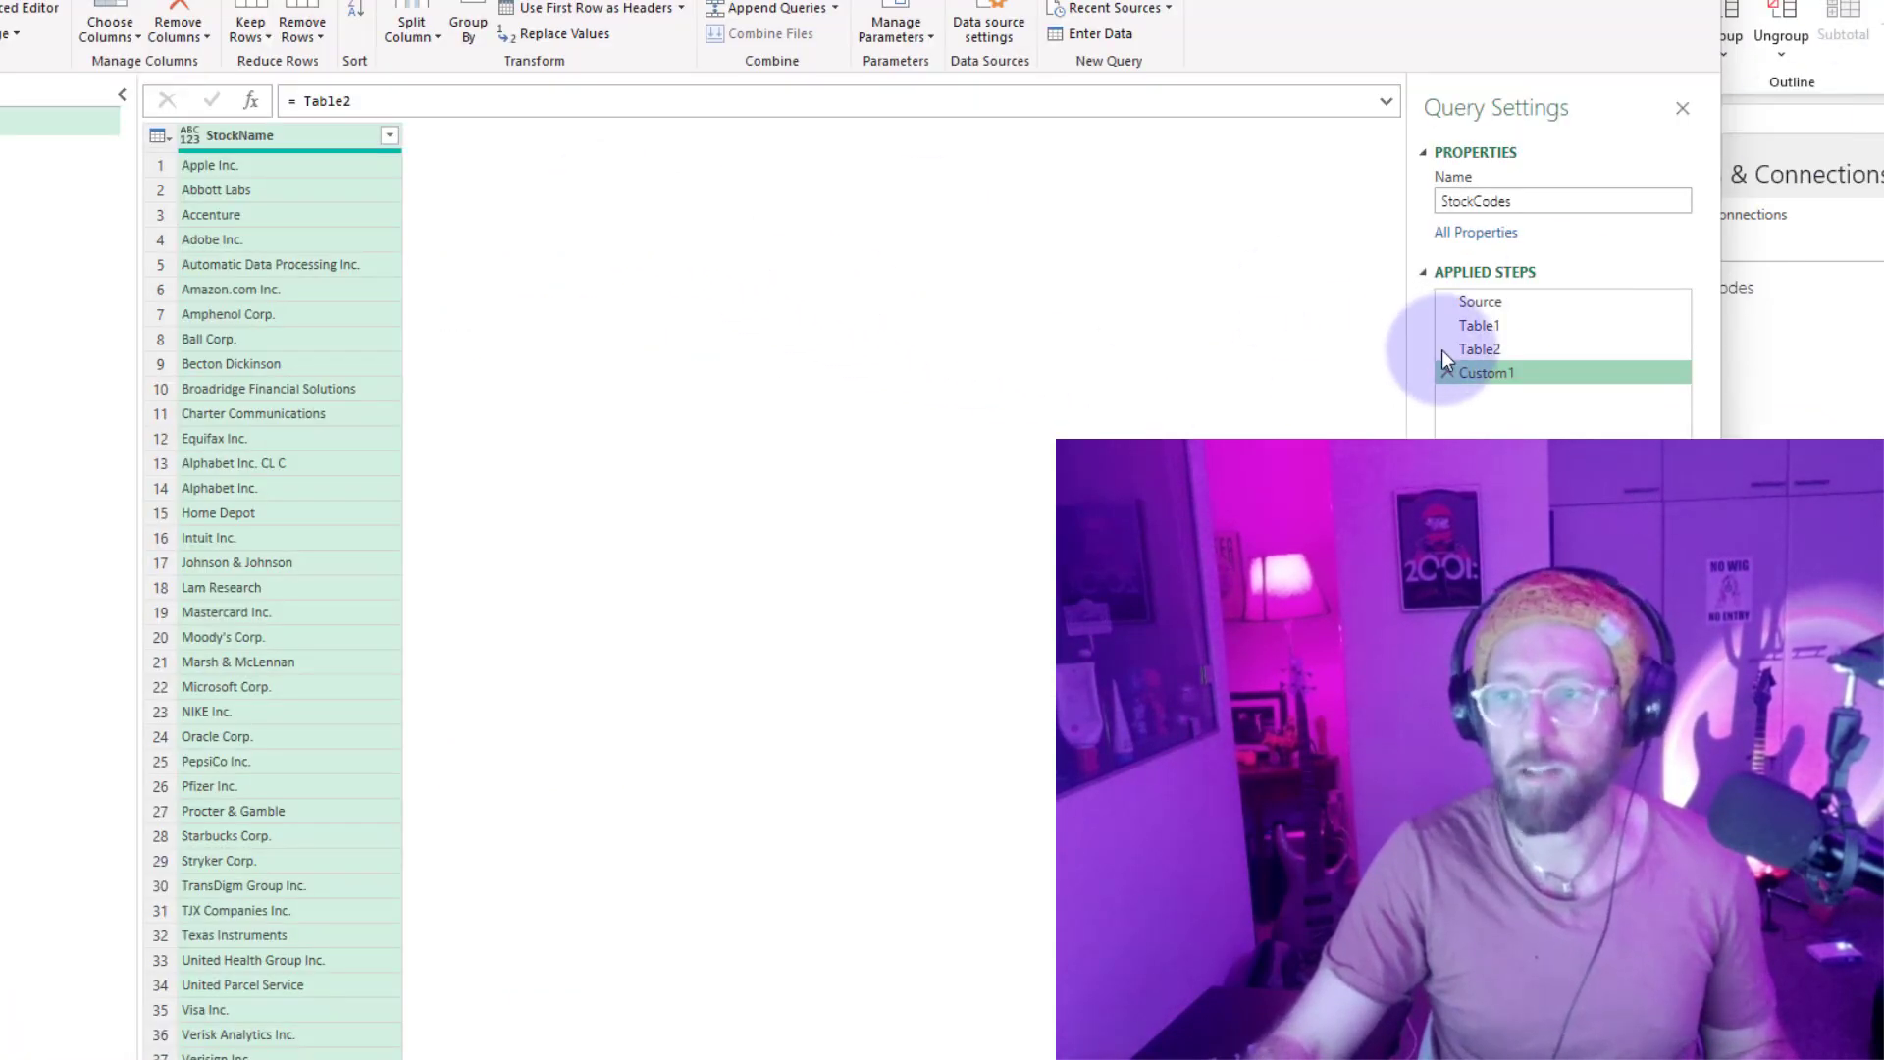
Set Custom1 to =Table.ToColumns(Table1) and preview the resulting list against Table1.
double_click(309, 101)
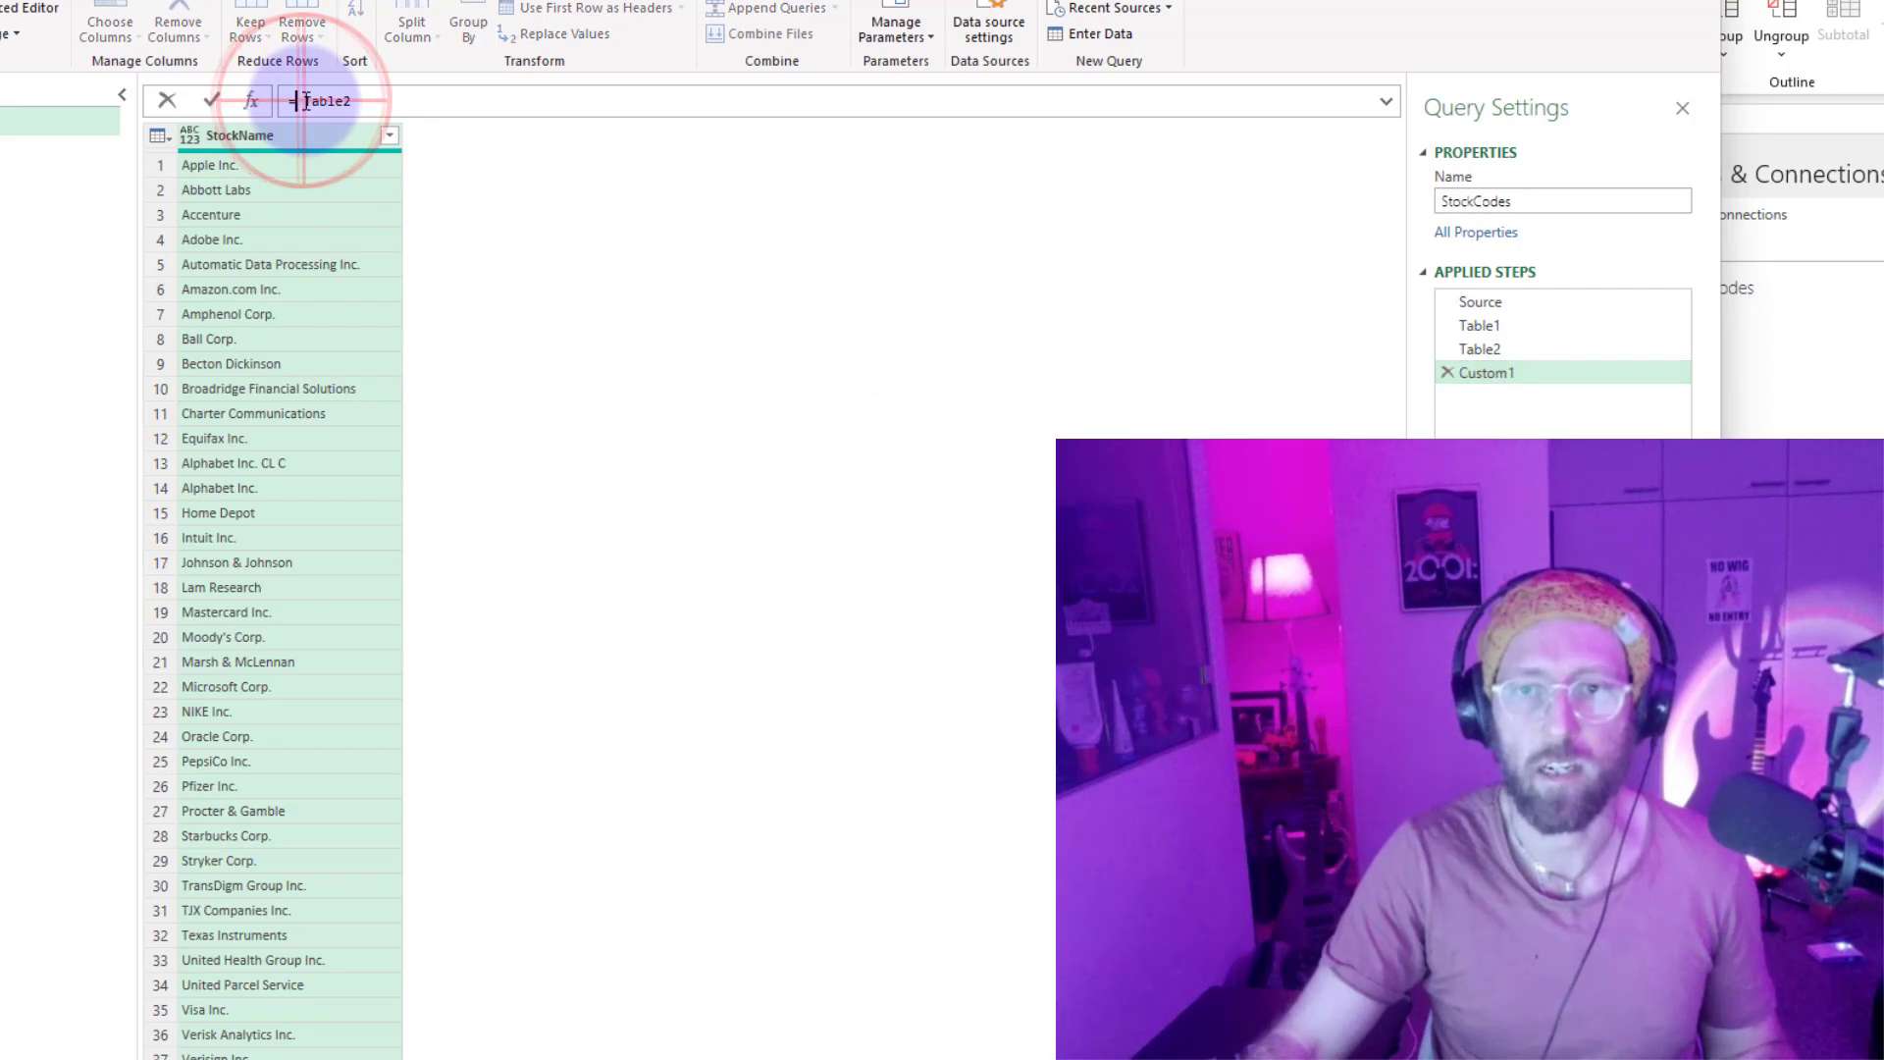
text(table)
text(.to)
key(Tab)
text(()
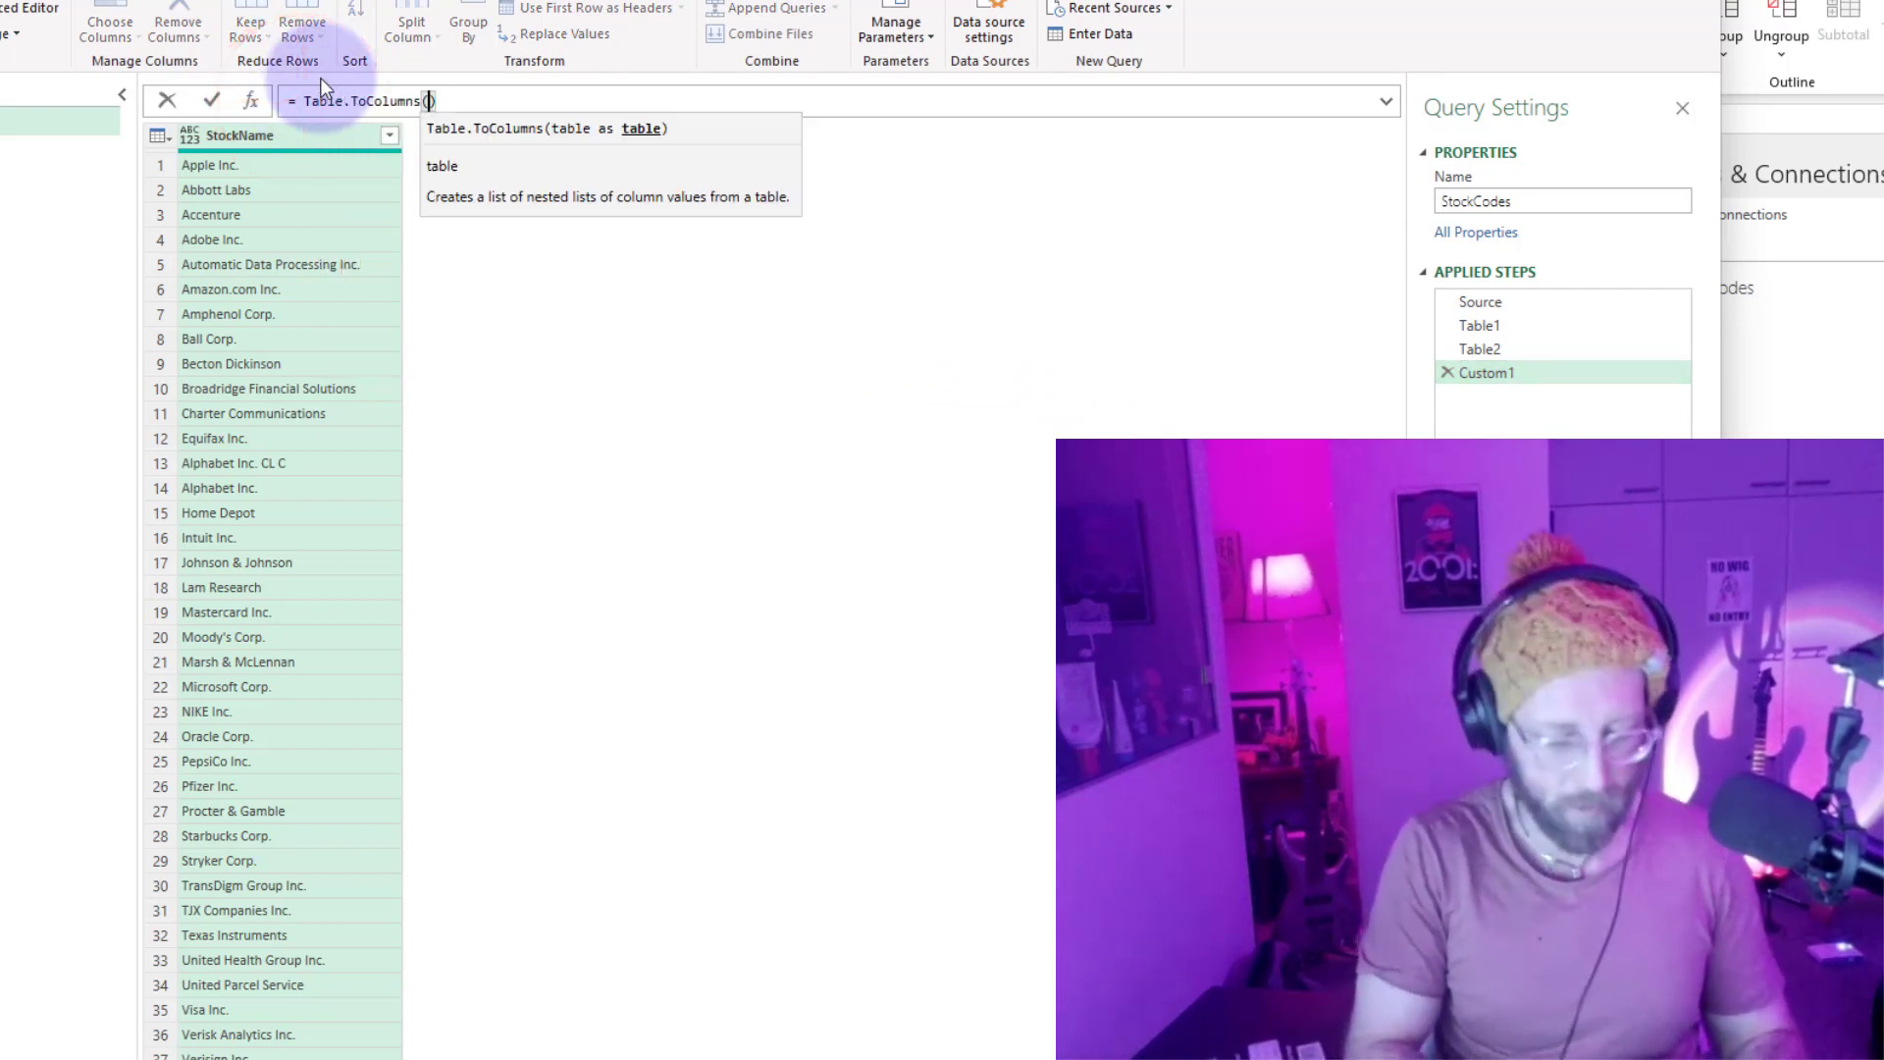
text(Table1)
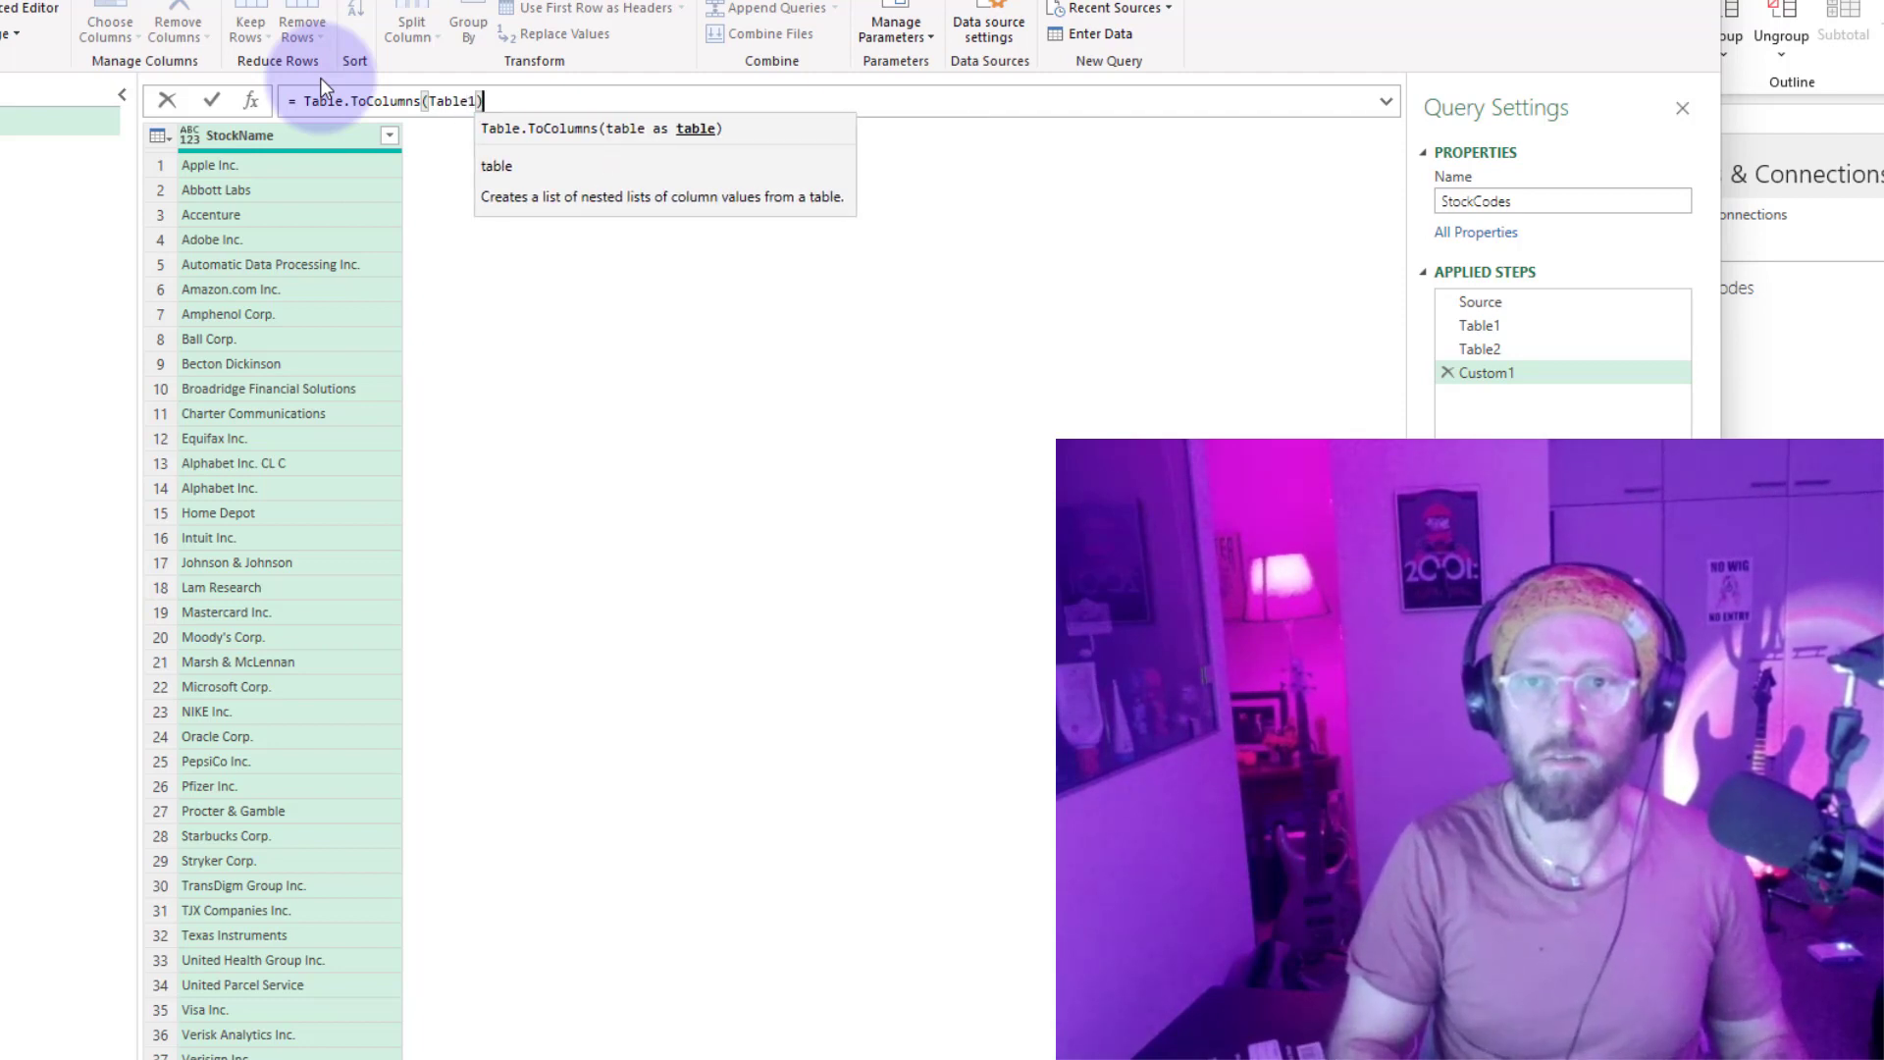
key(Return)
click(216, 161)
drag(269, 999, 270, 295)
click(1517, 328)
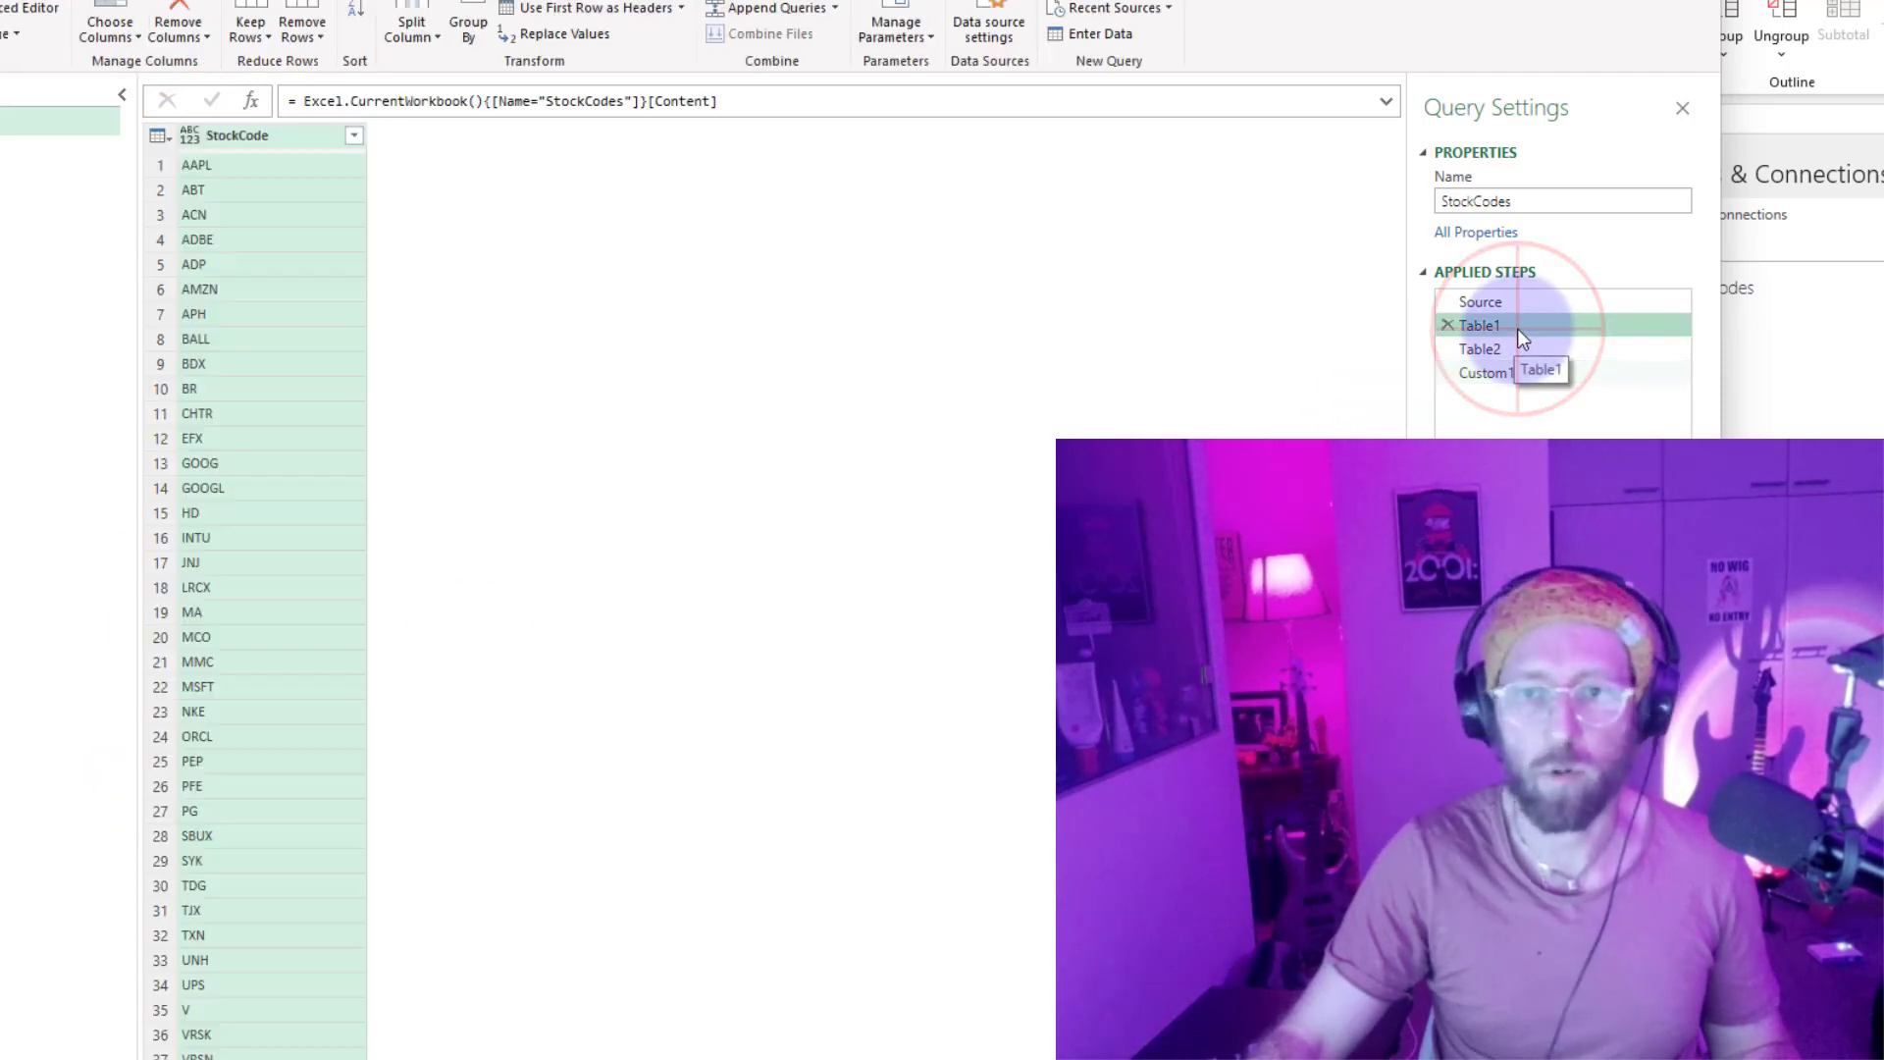
click(1539, 369)
click(224, 159)
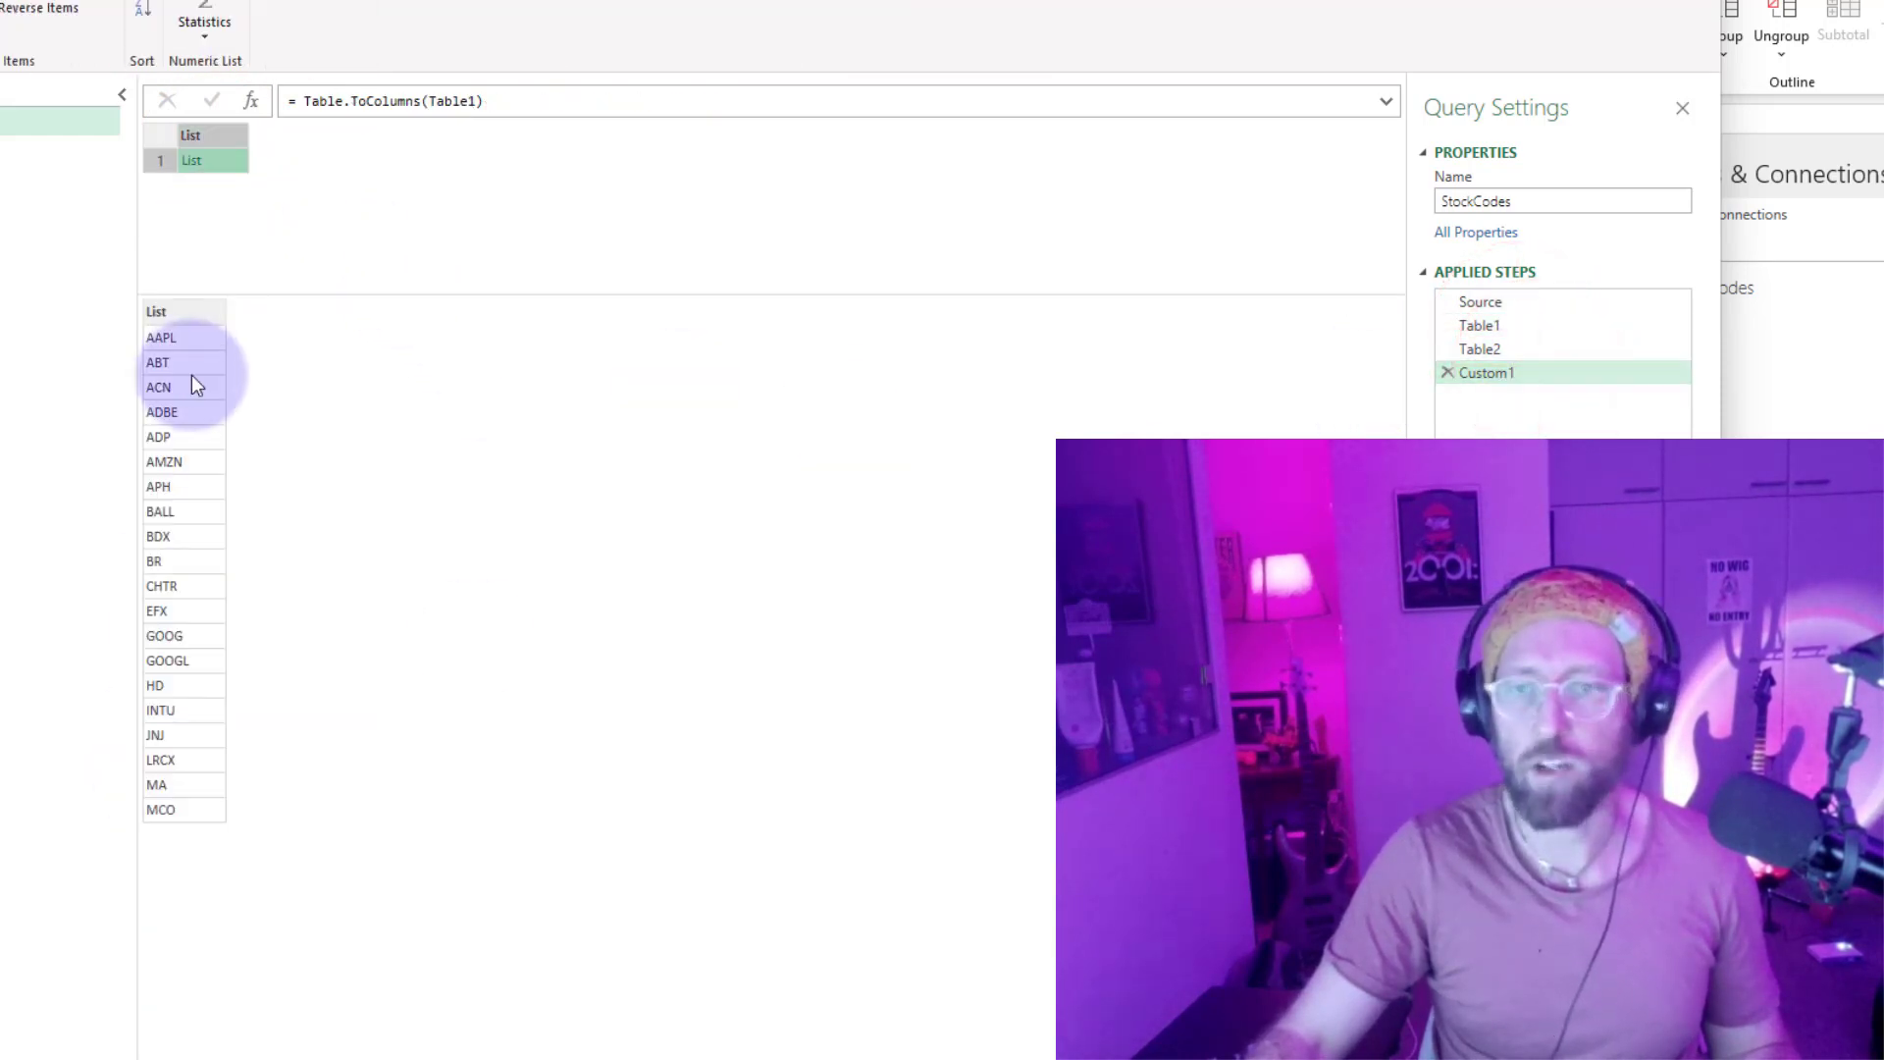
click(1499, 323)
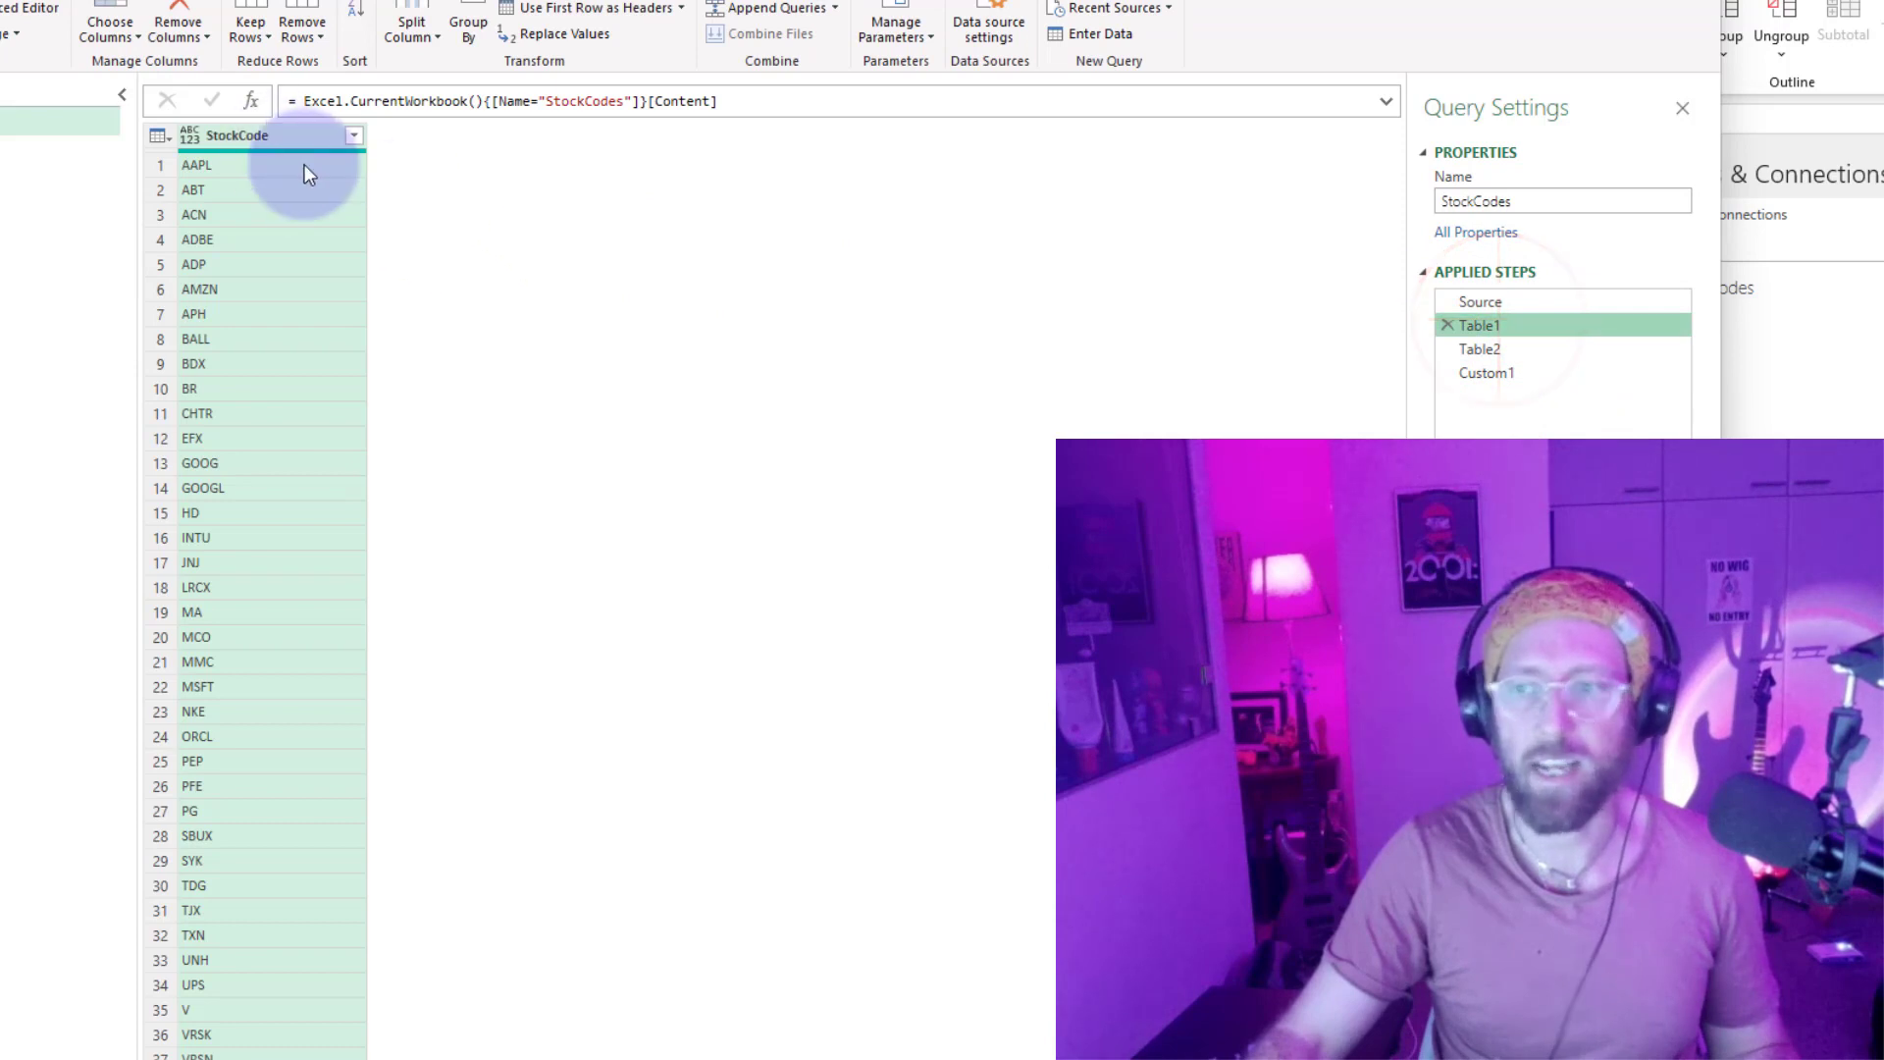
click(1482, 376)
Wrap Table1 in Table.DemoteHeaders so the list keeps its header as the first item.
click(427, 101)
text(table )
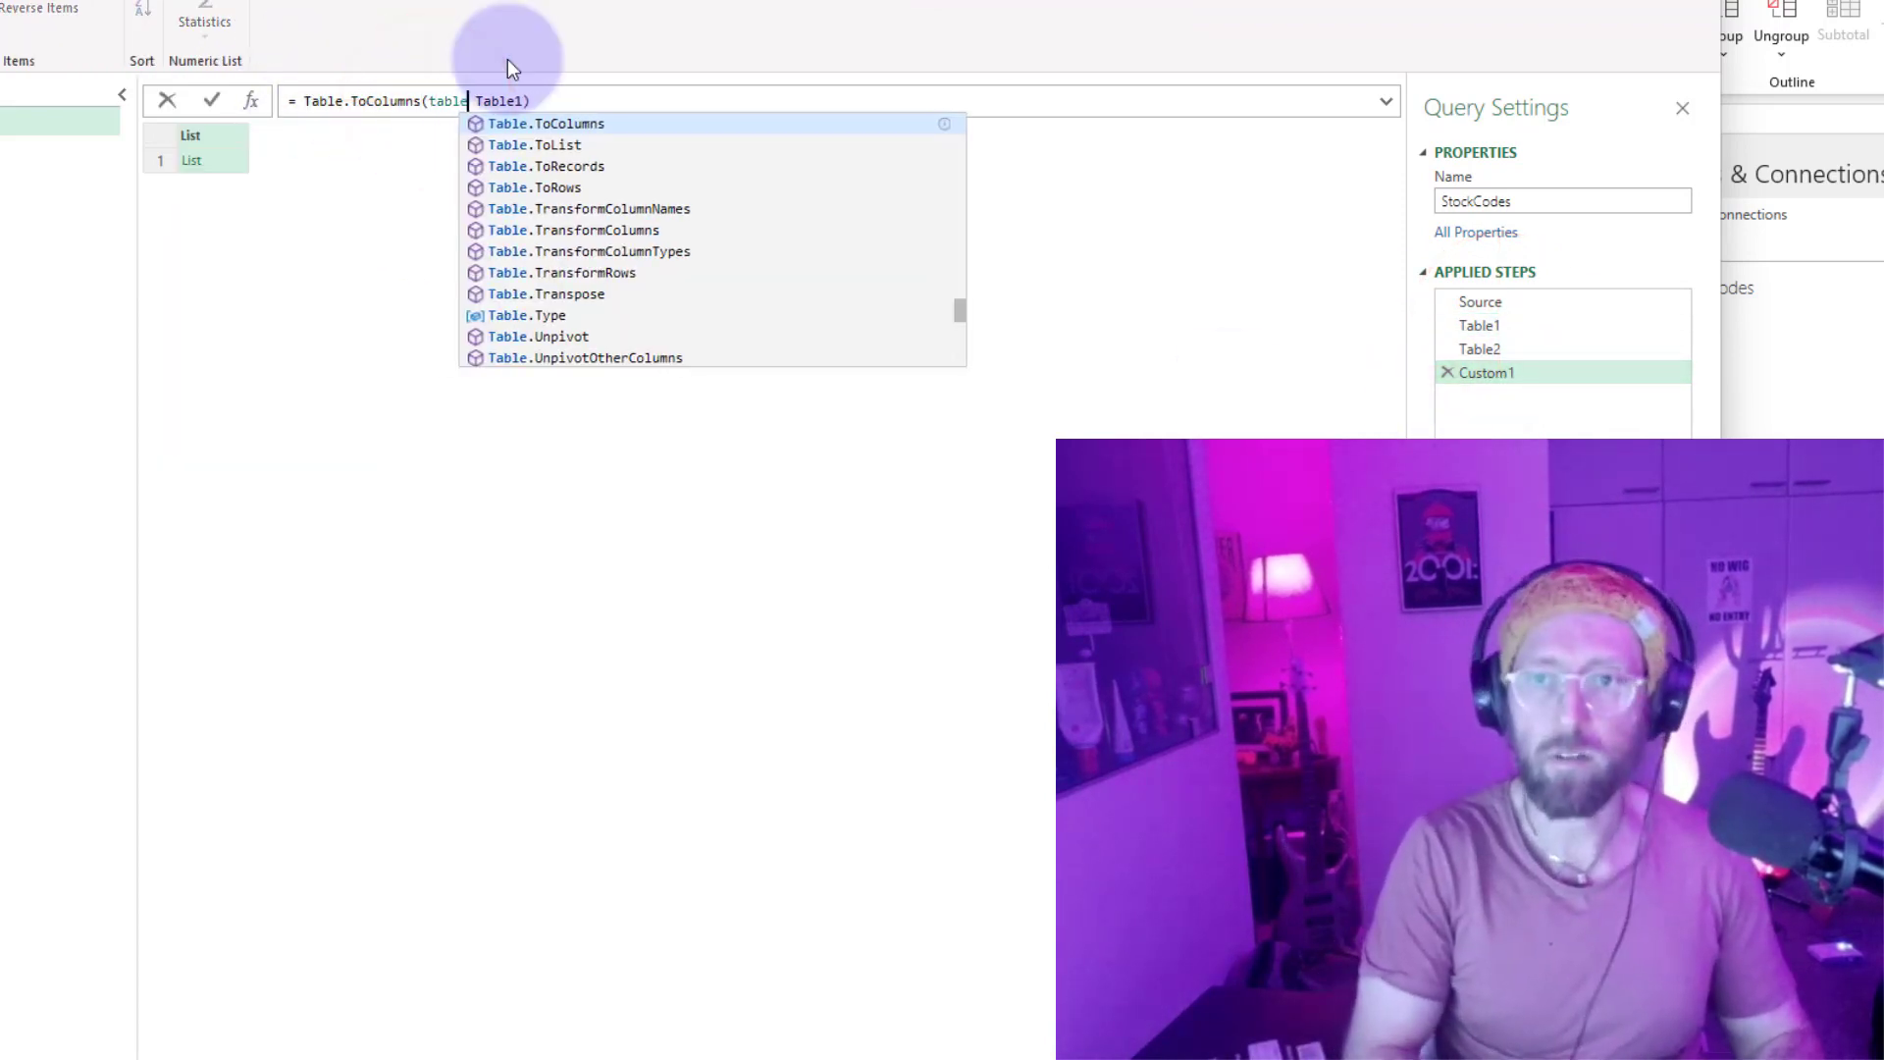
text(.dem)
key(Tab)
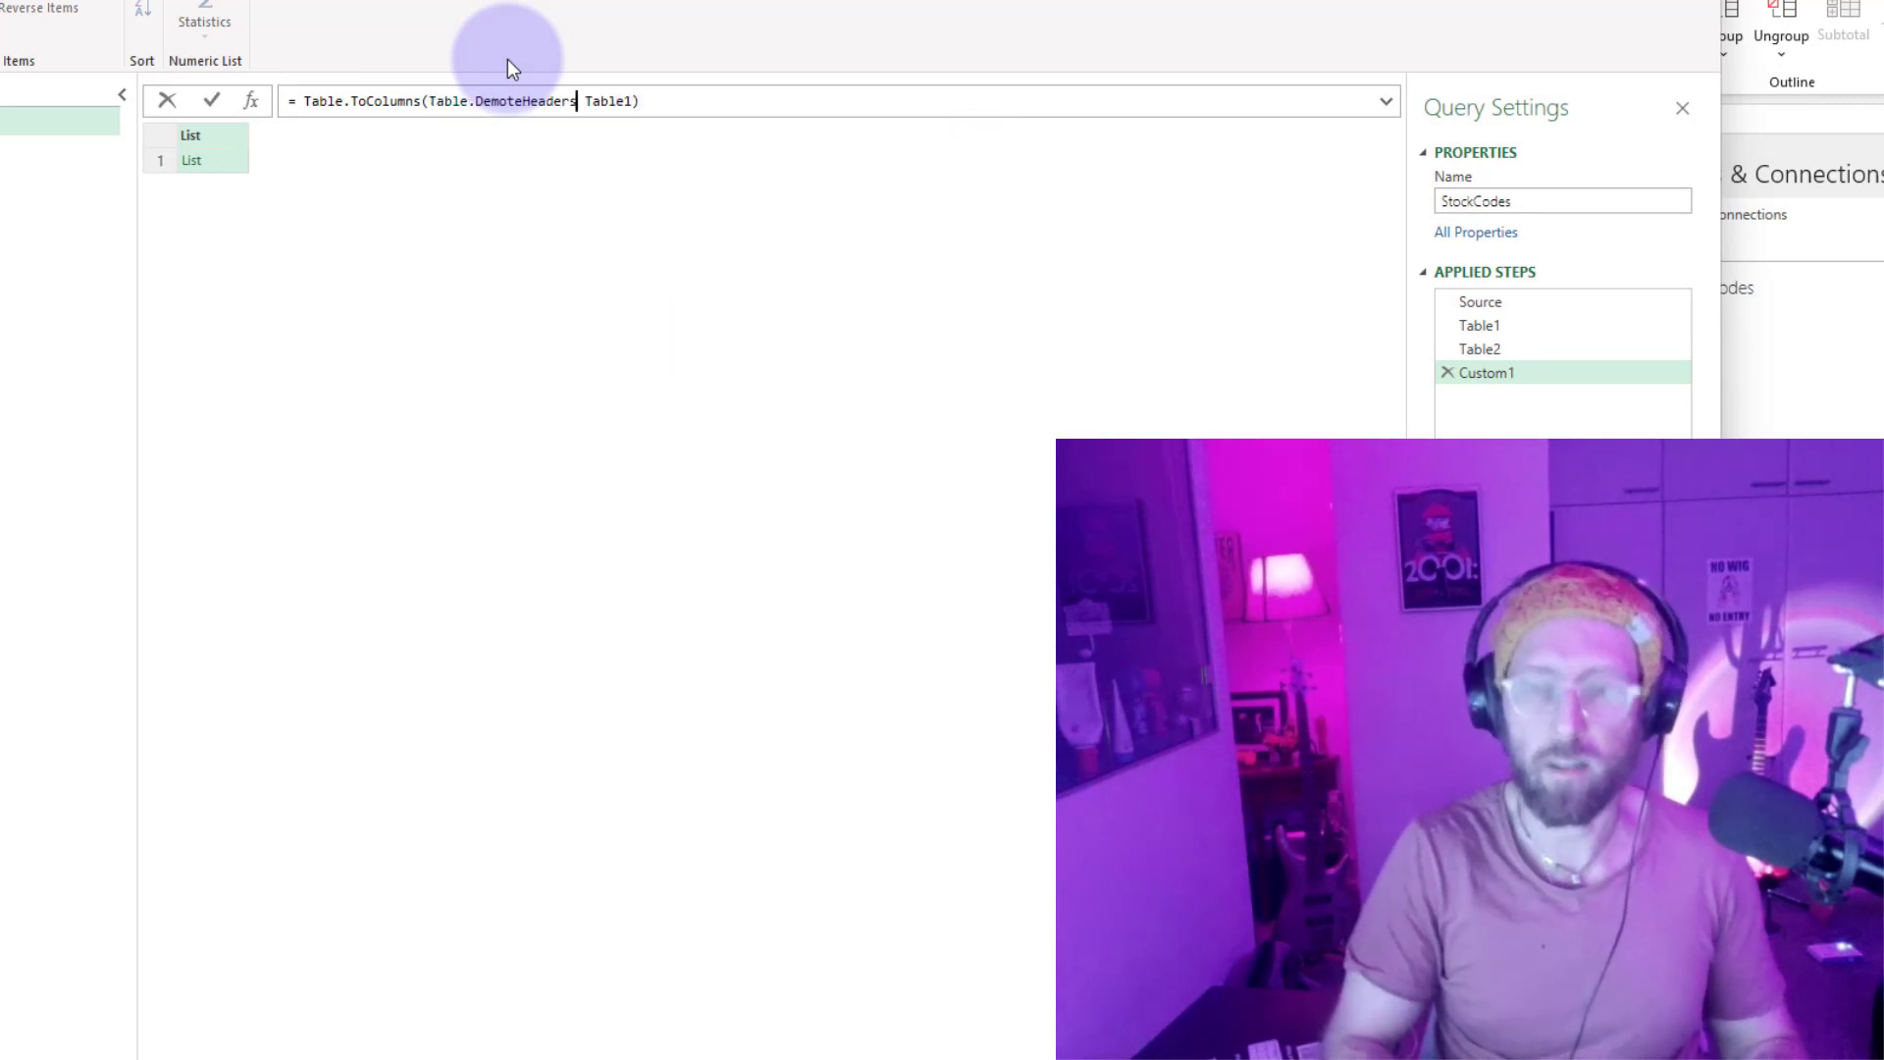
key(Delete)
text(()
key(End)
text())
key(Return)
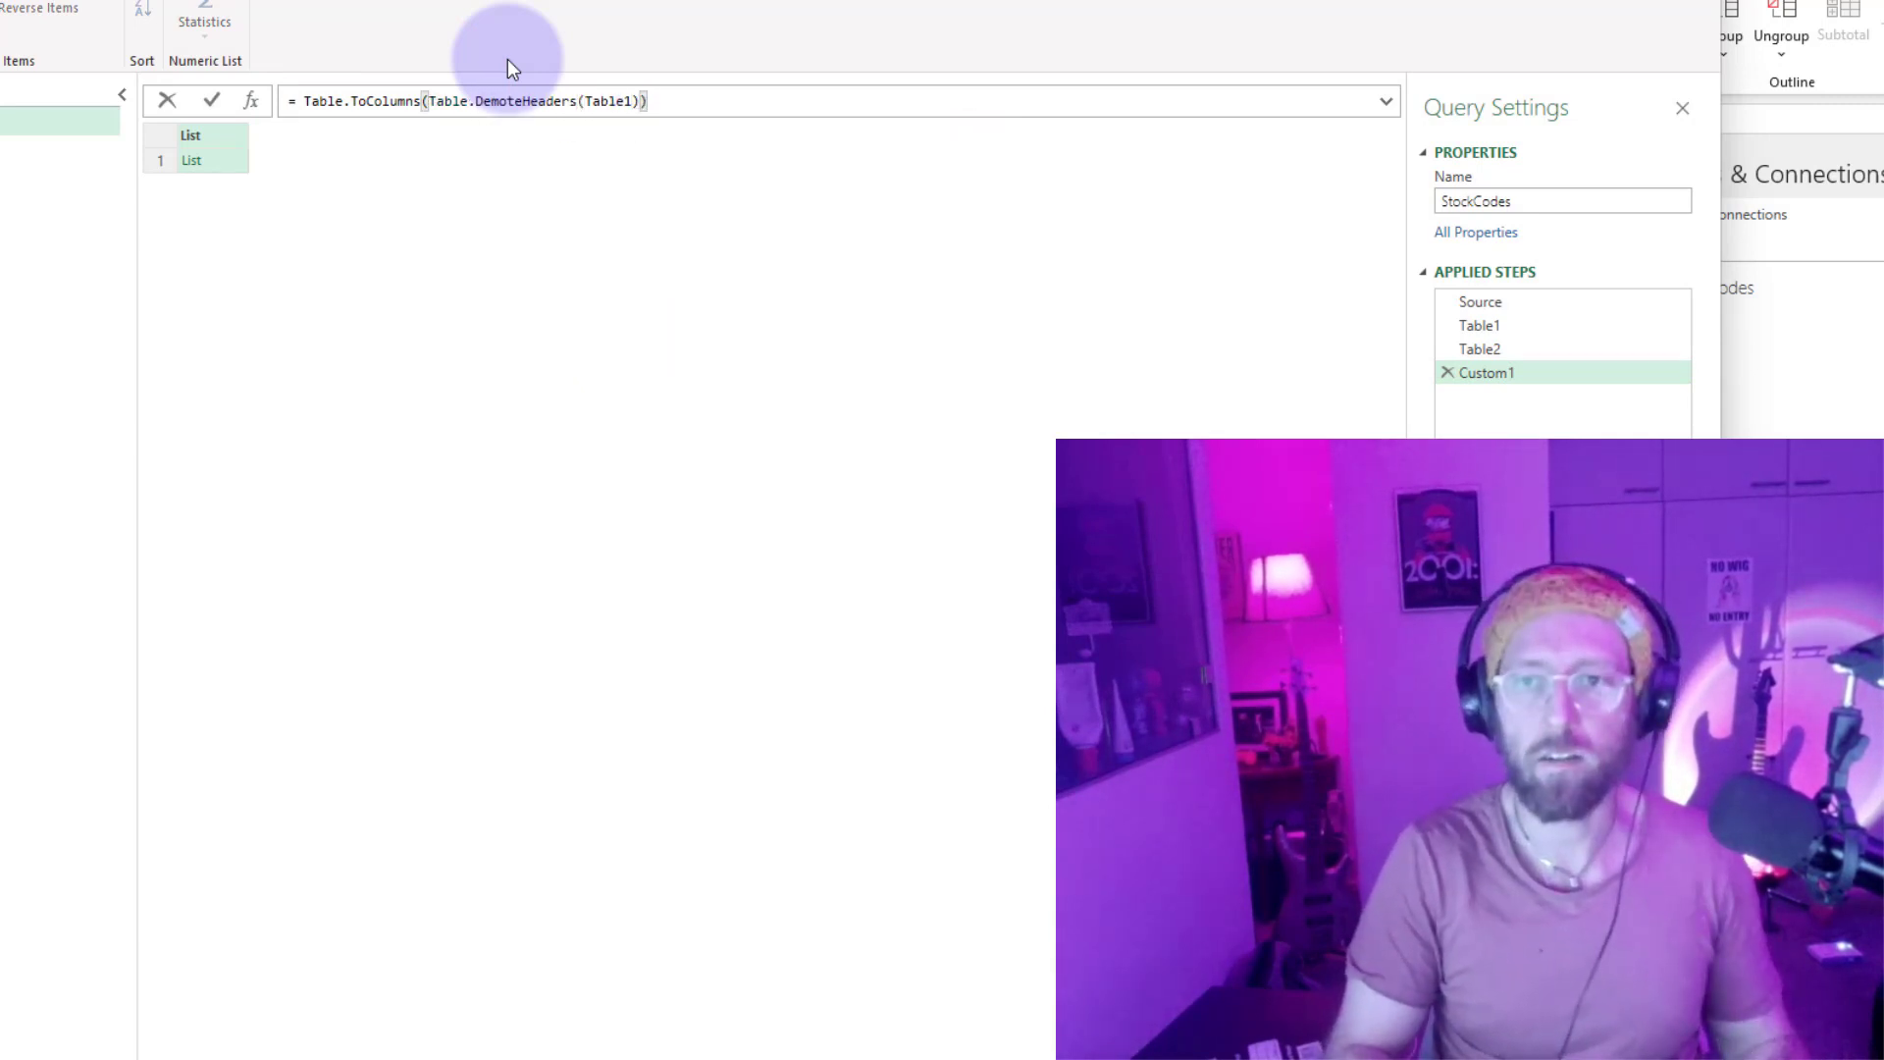
click(224, 161)
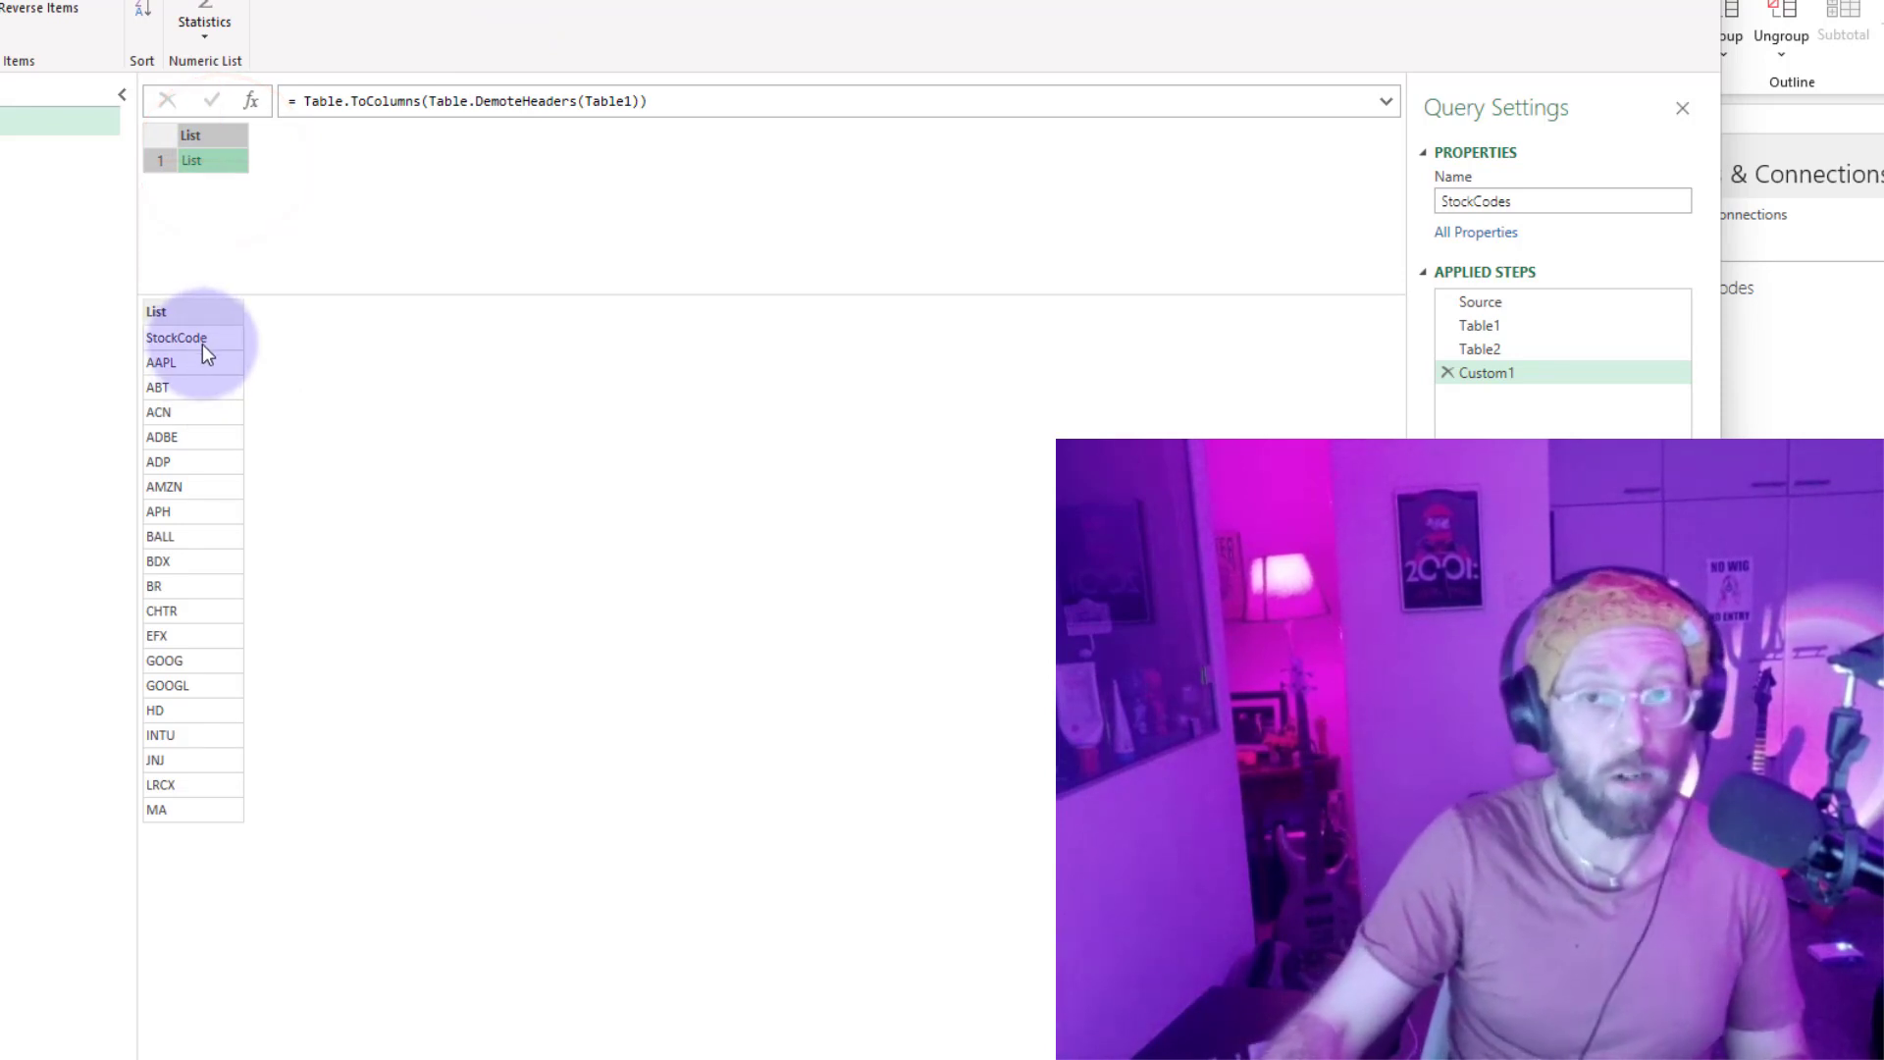
Append & Table.ToColumns(Table.DemoteHeaders(Table2)) to the Custom1 formula.
drag(648, 101, 300, 104)
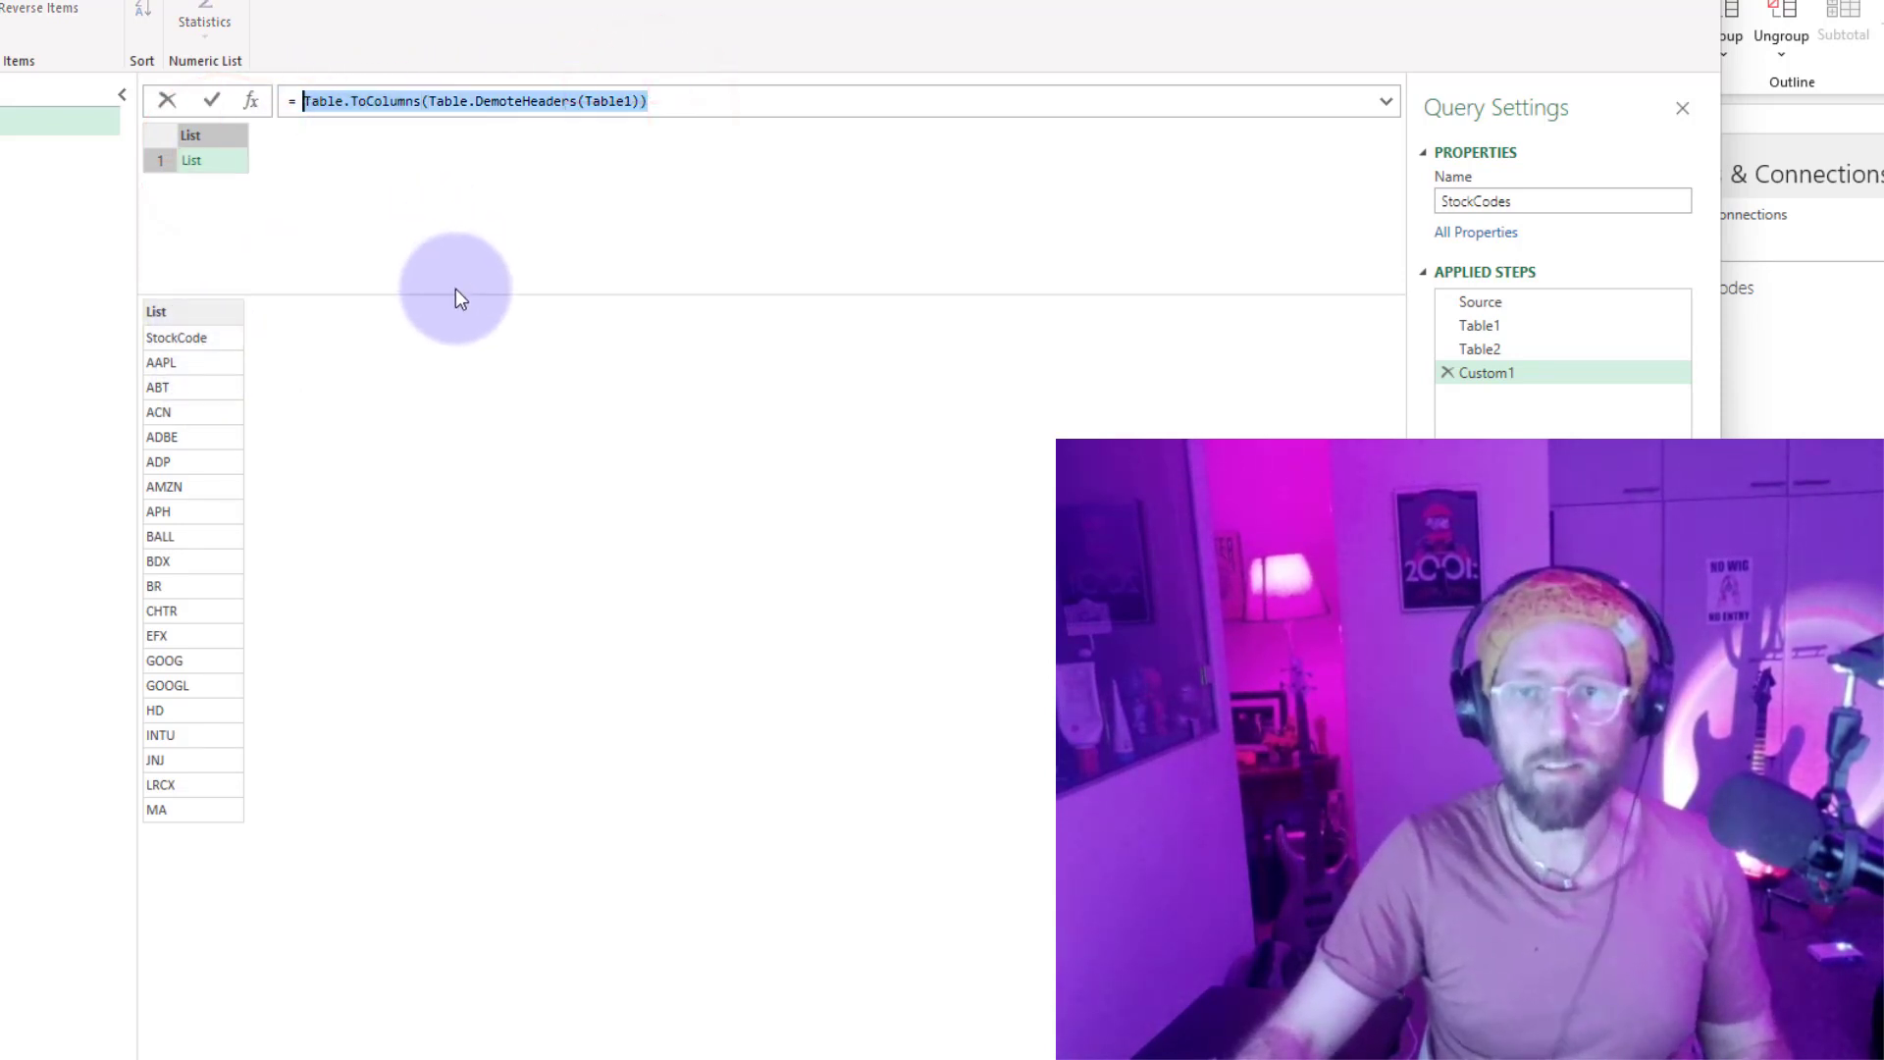
click(1509, 327)
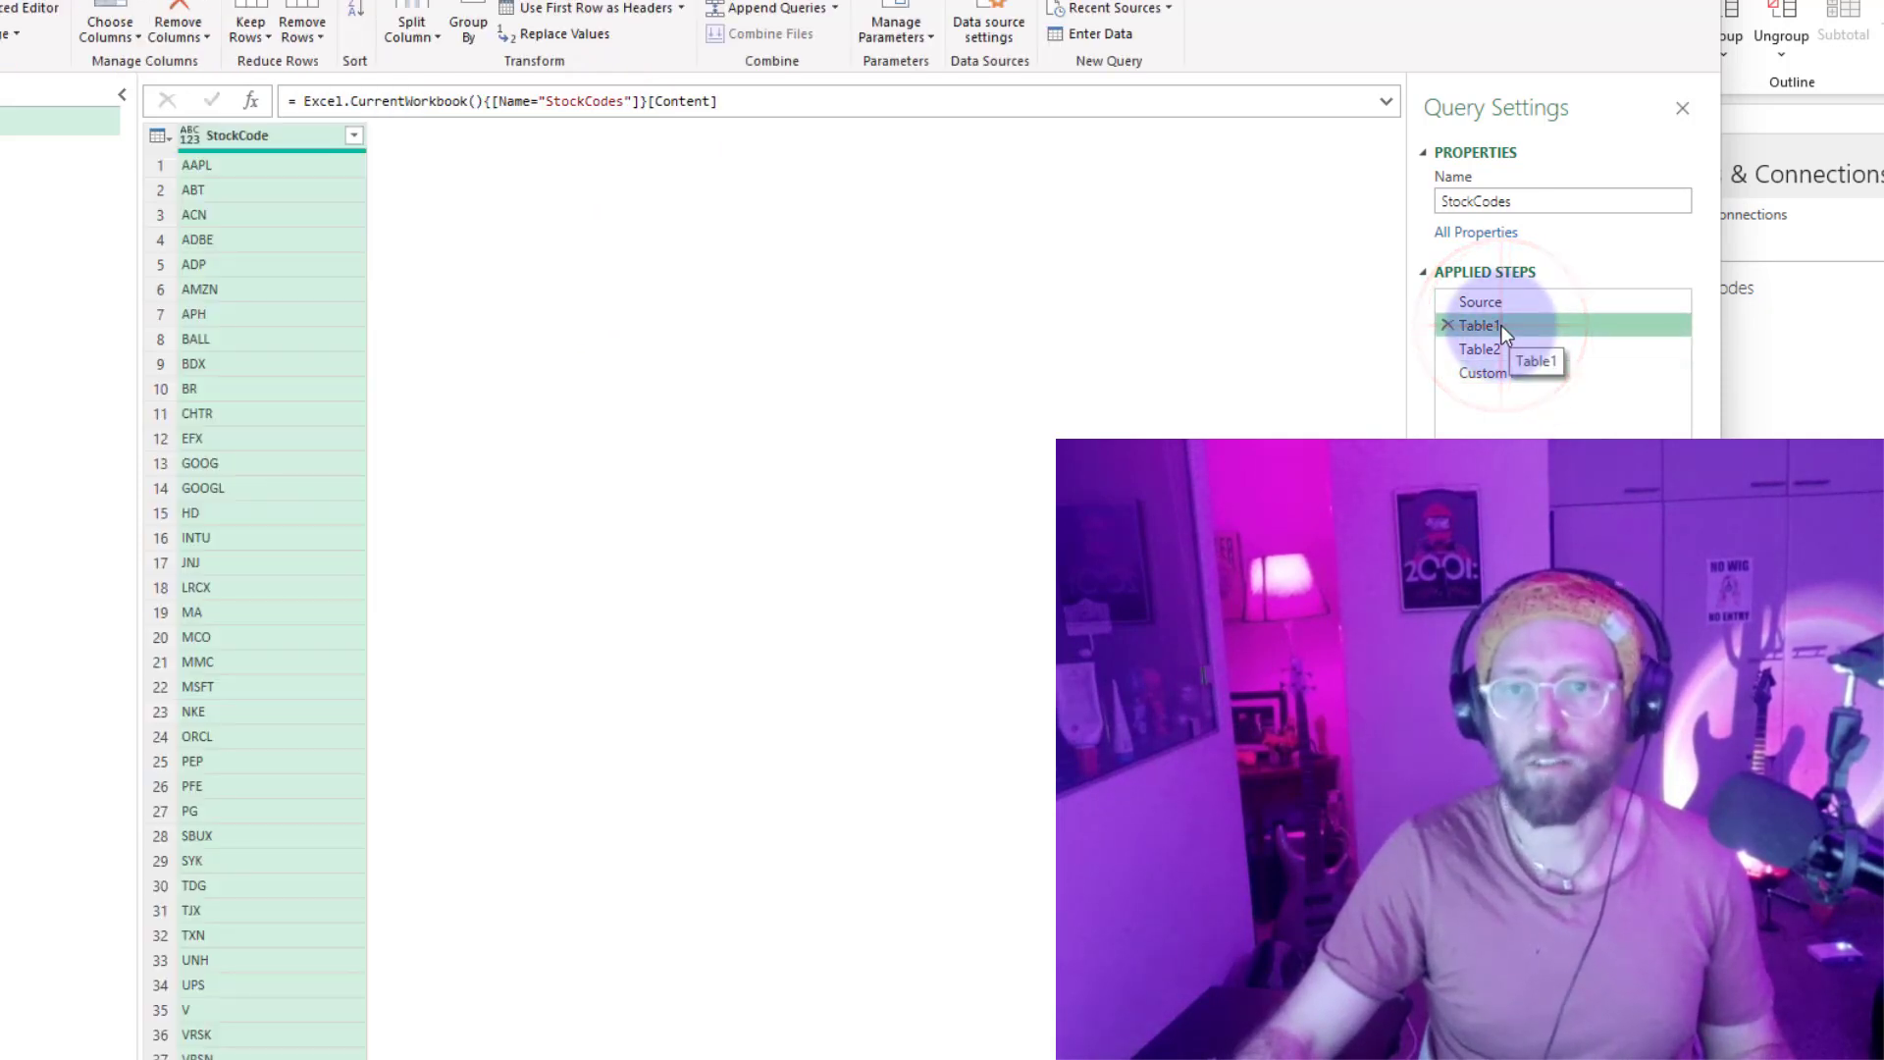
click(1493, 373)
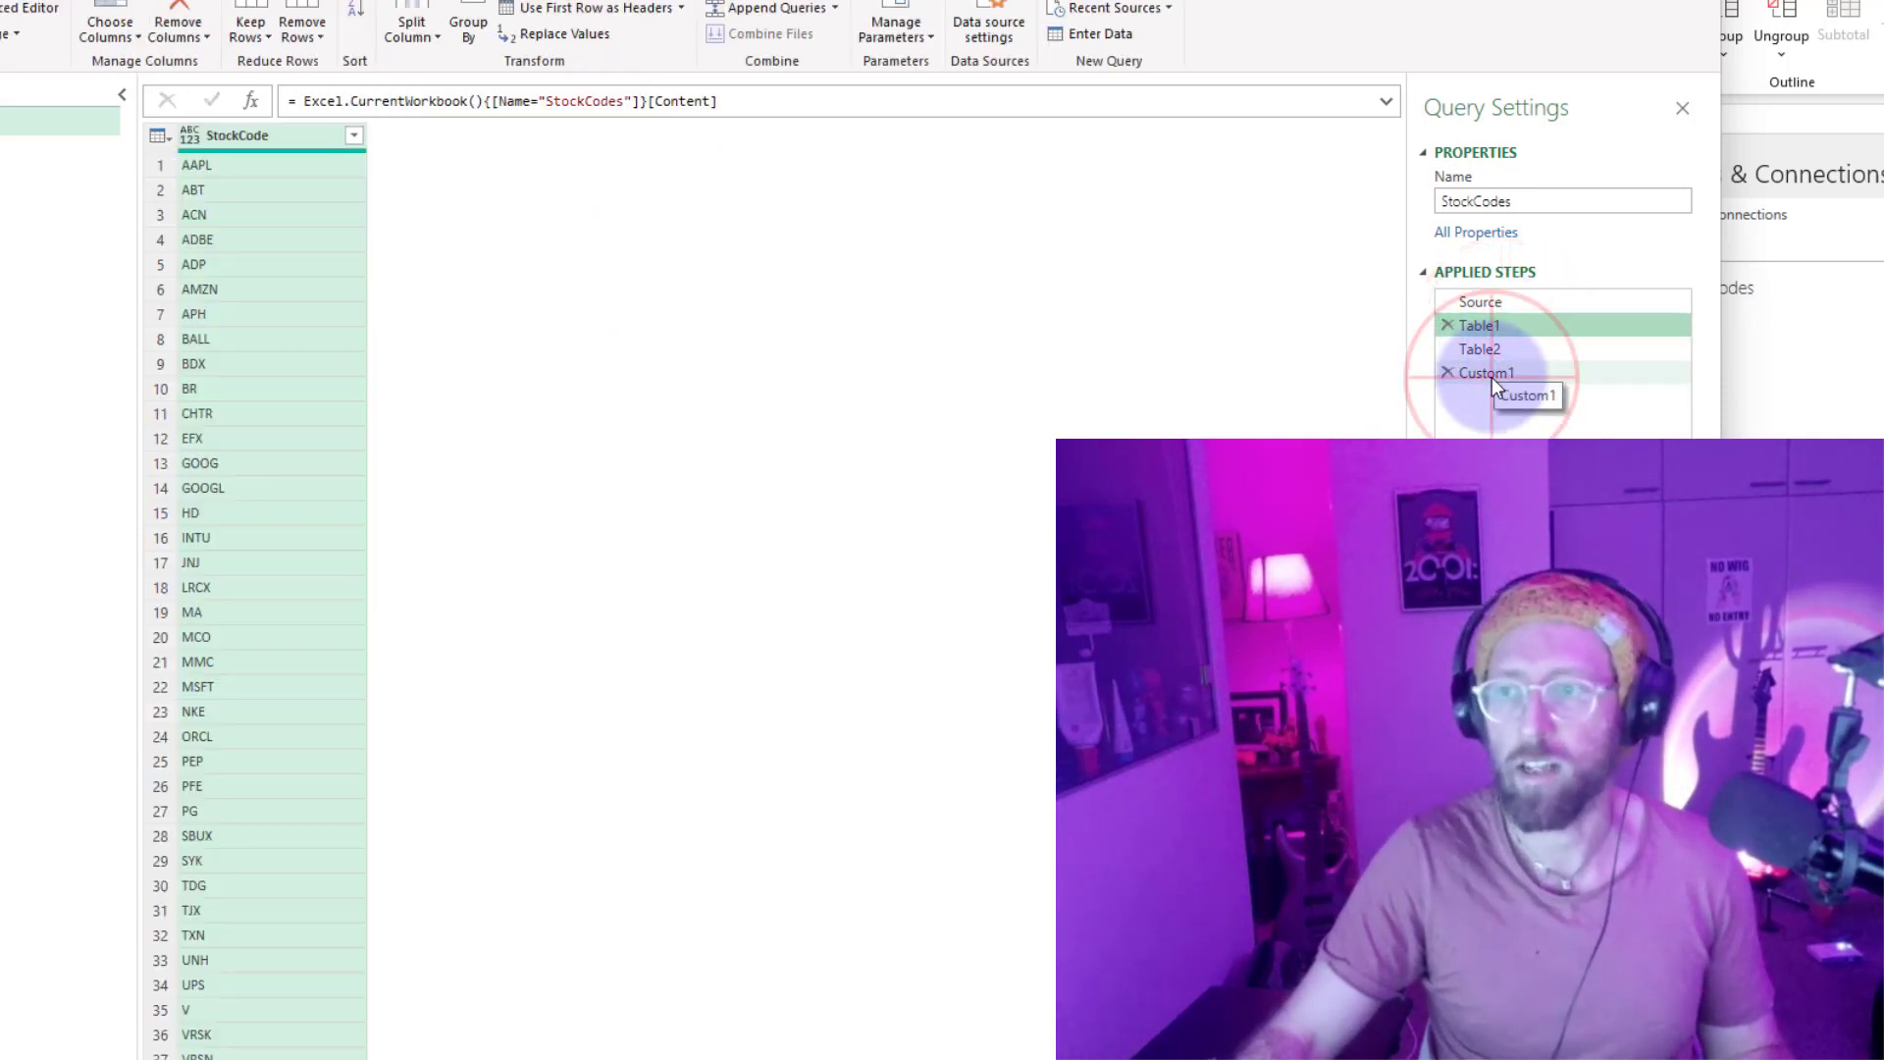
click(1492, 352)
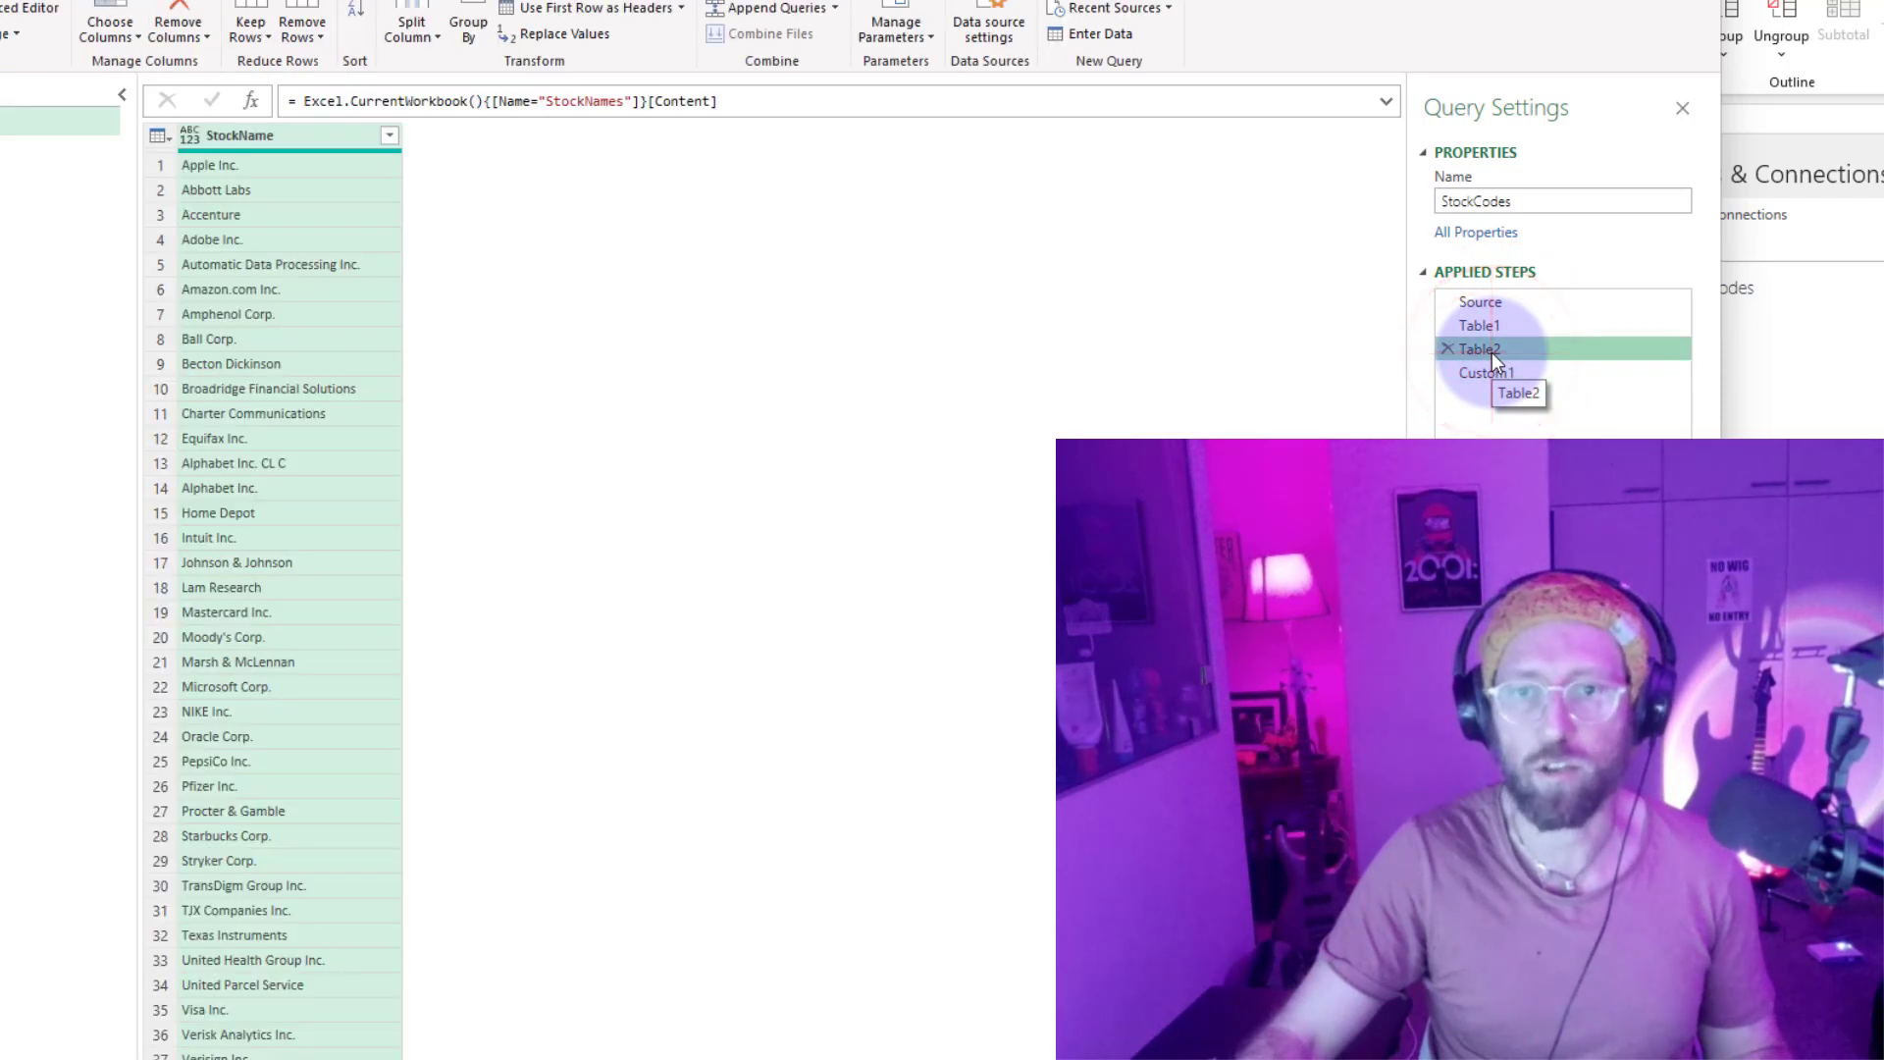
click(1502, 369)
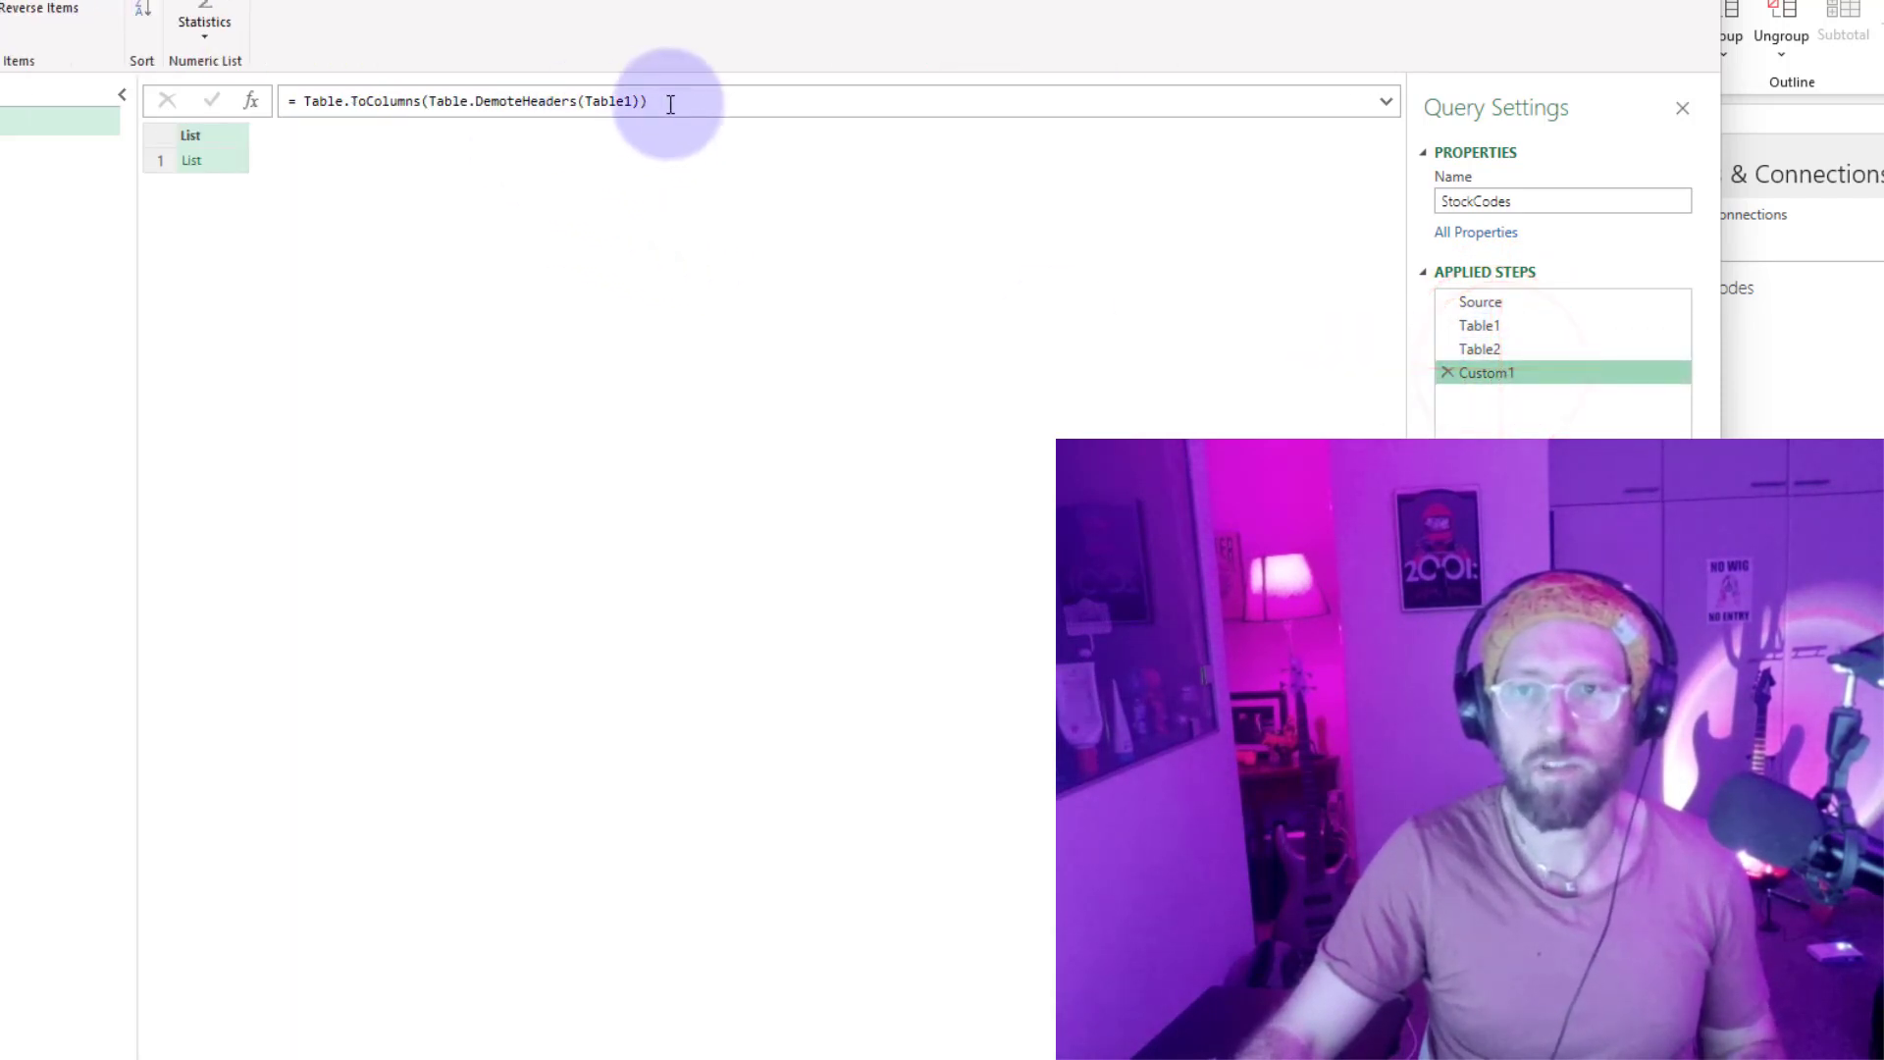
click(673, 103)
text(&)
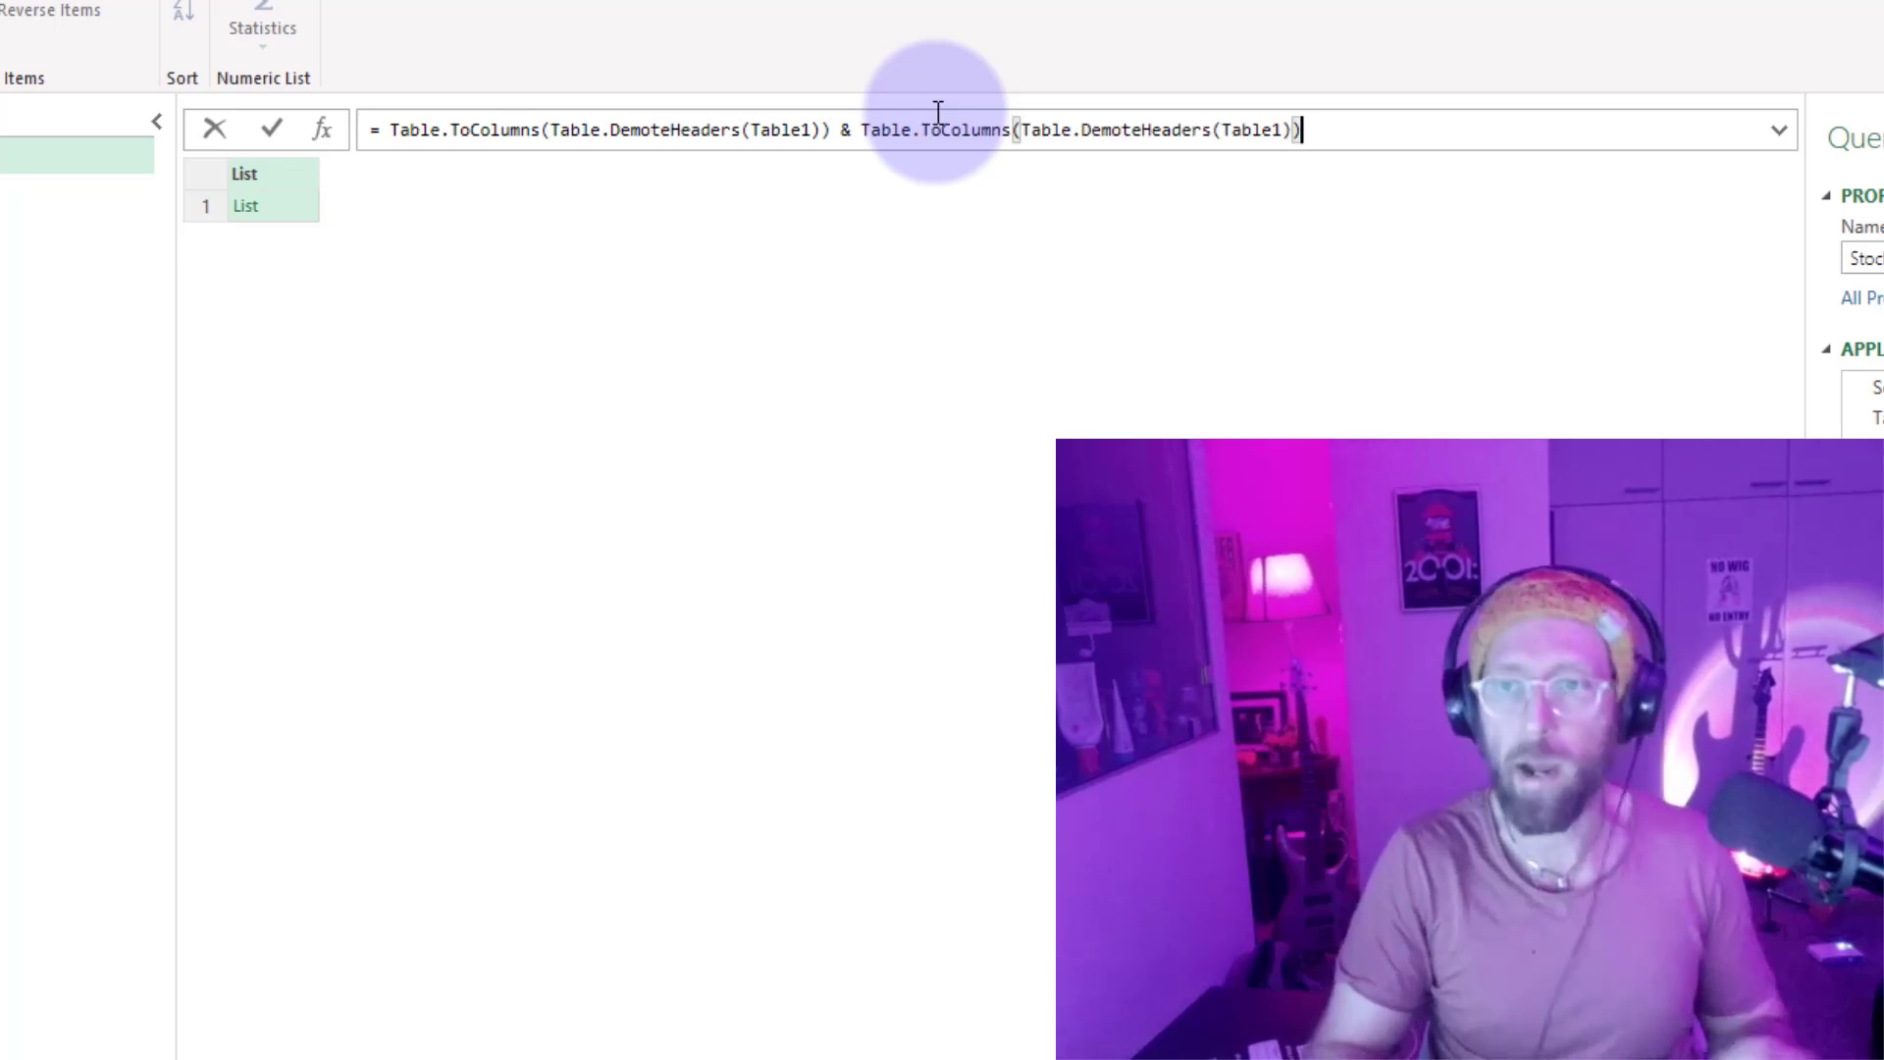
click(1283, 132)
text())
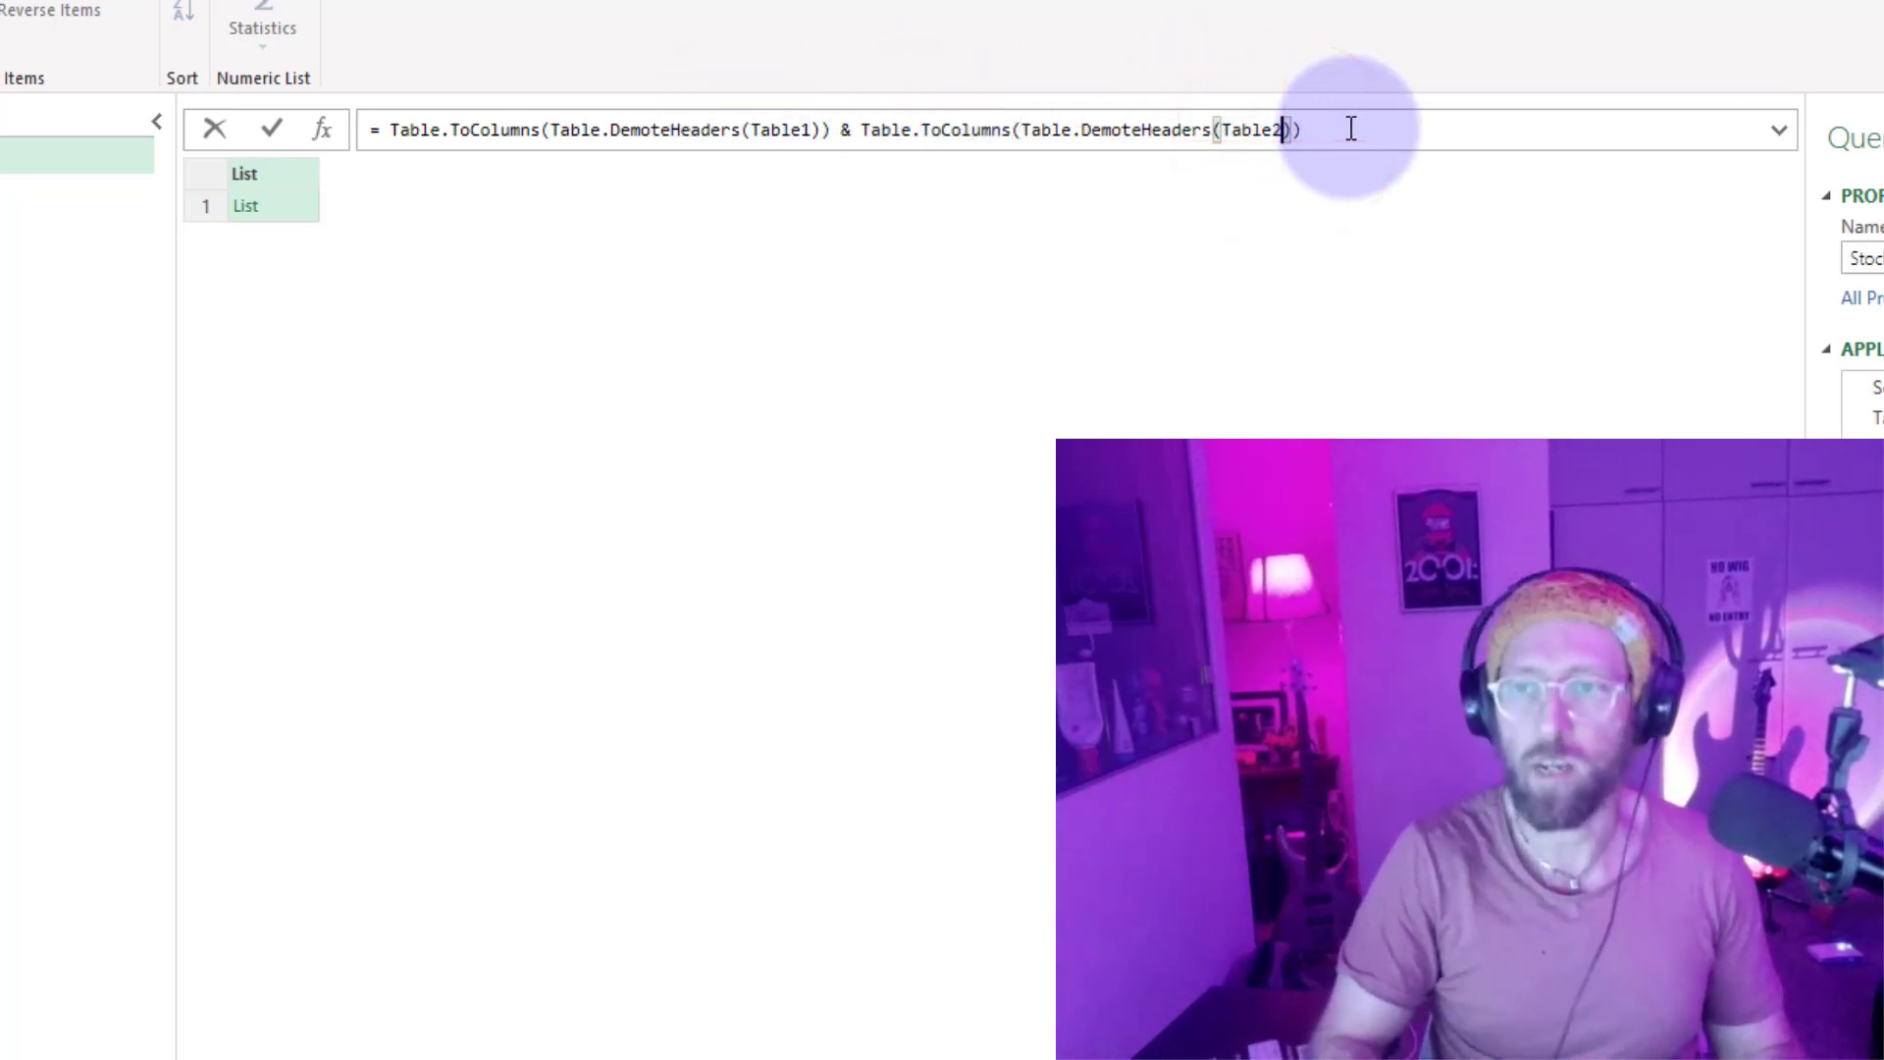
key(Return)
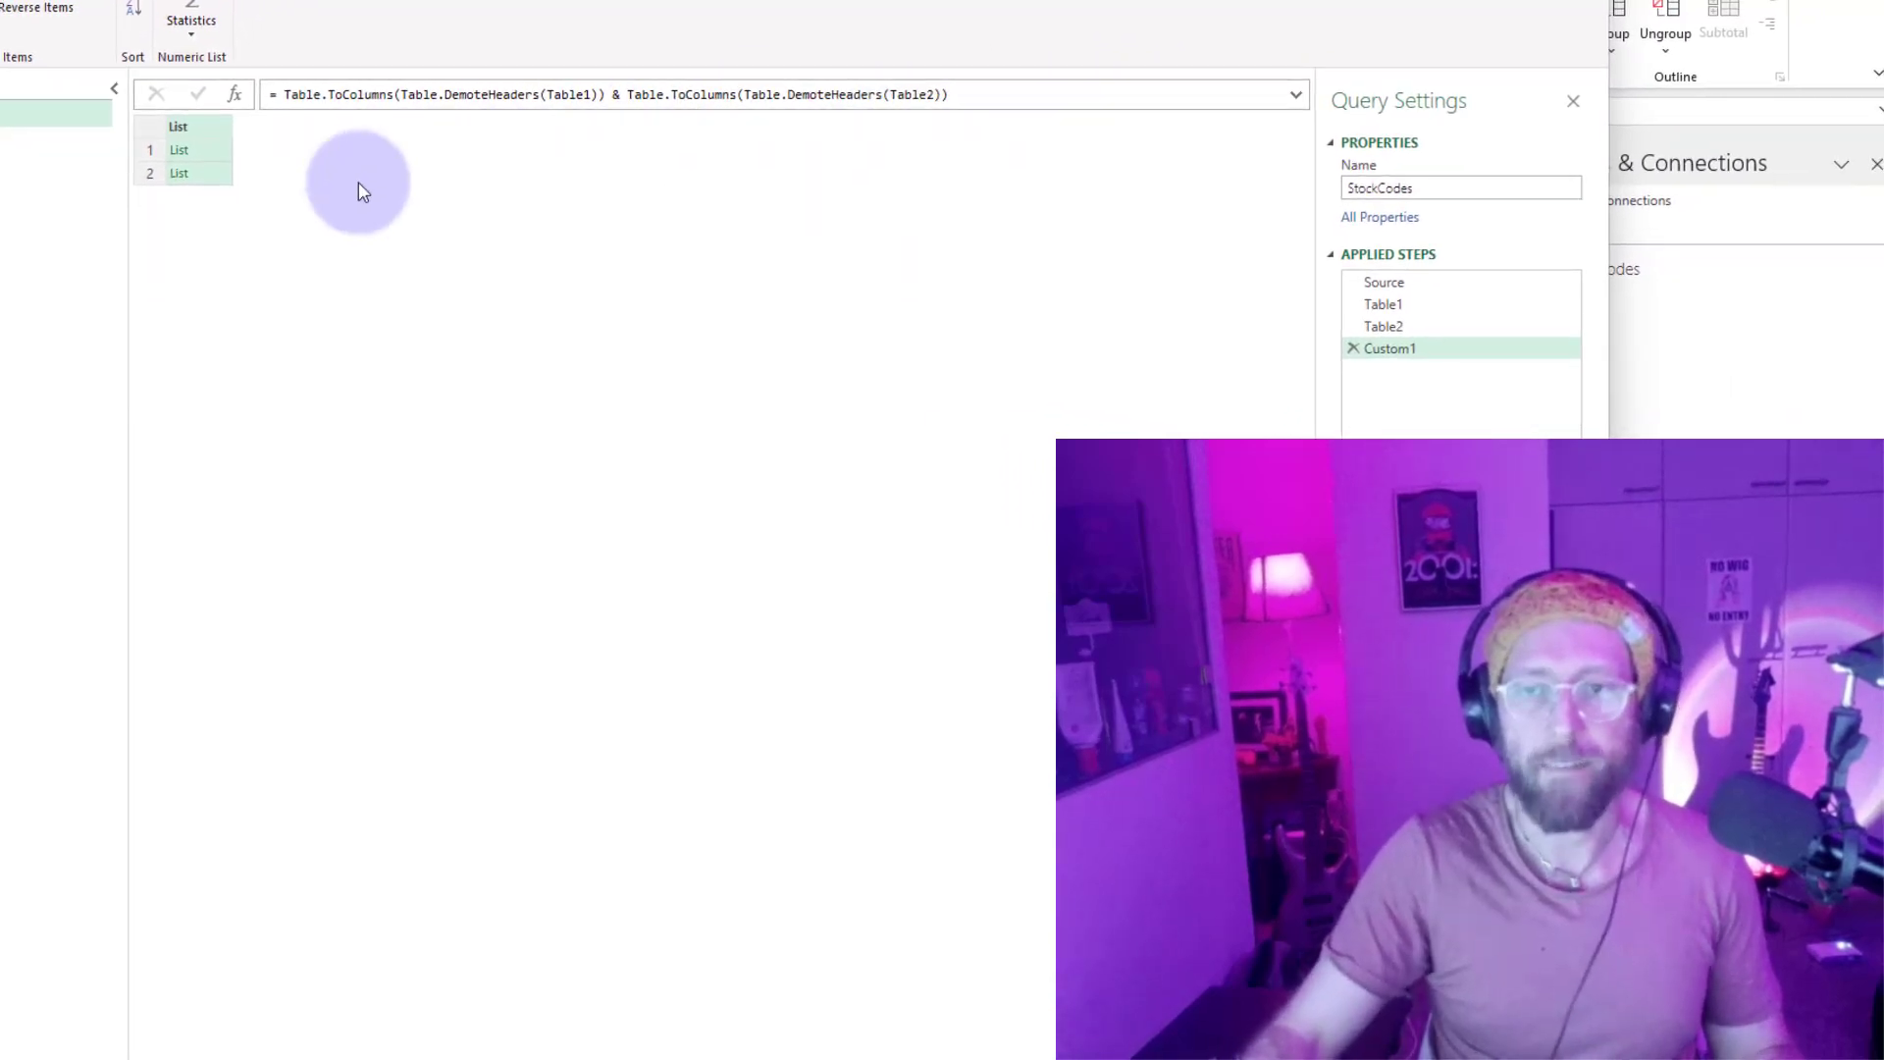
Preview the StockCode and StockName lists in rows 1 and 2.
click(202, 151)
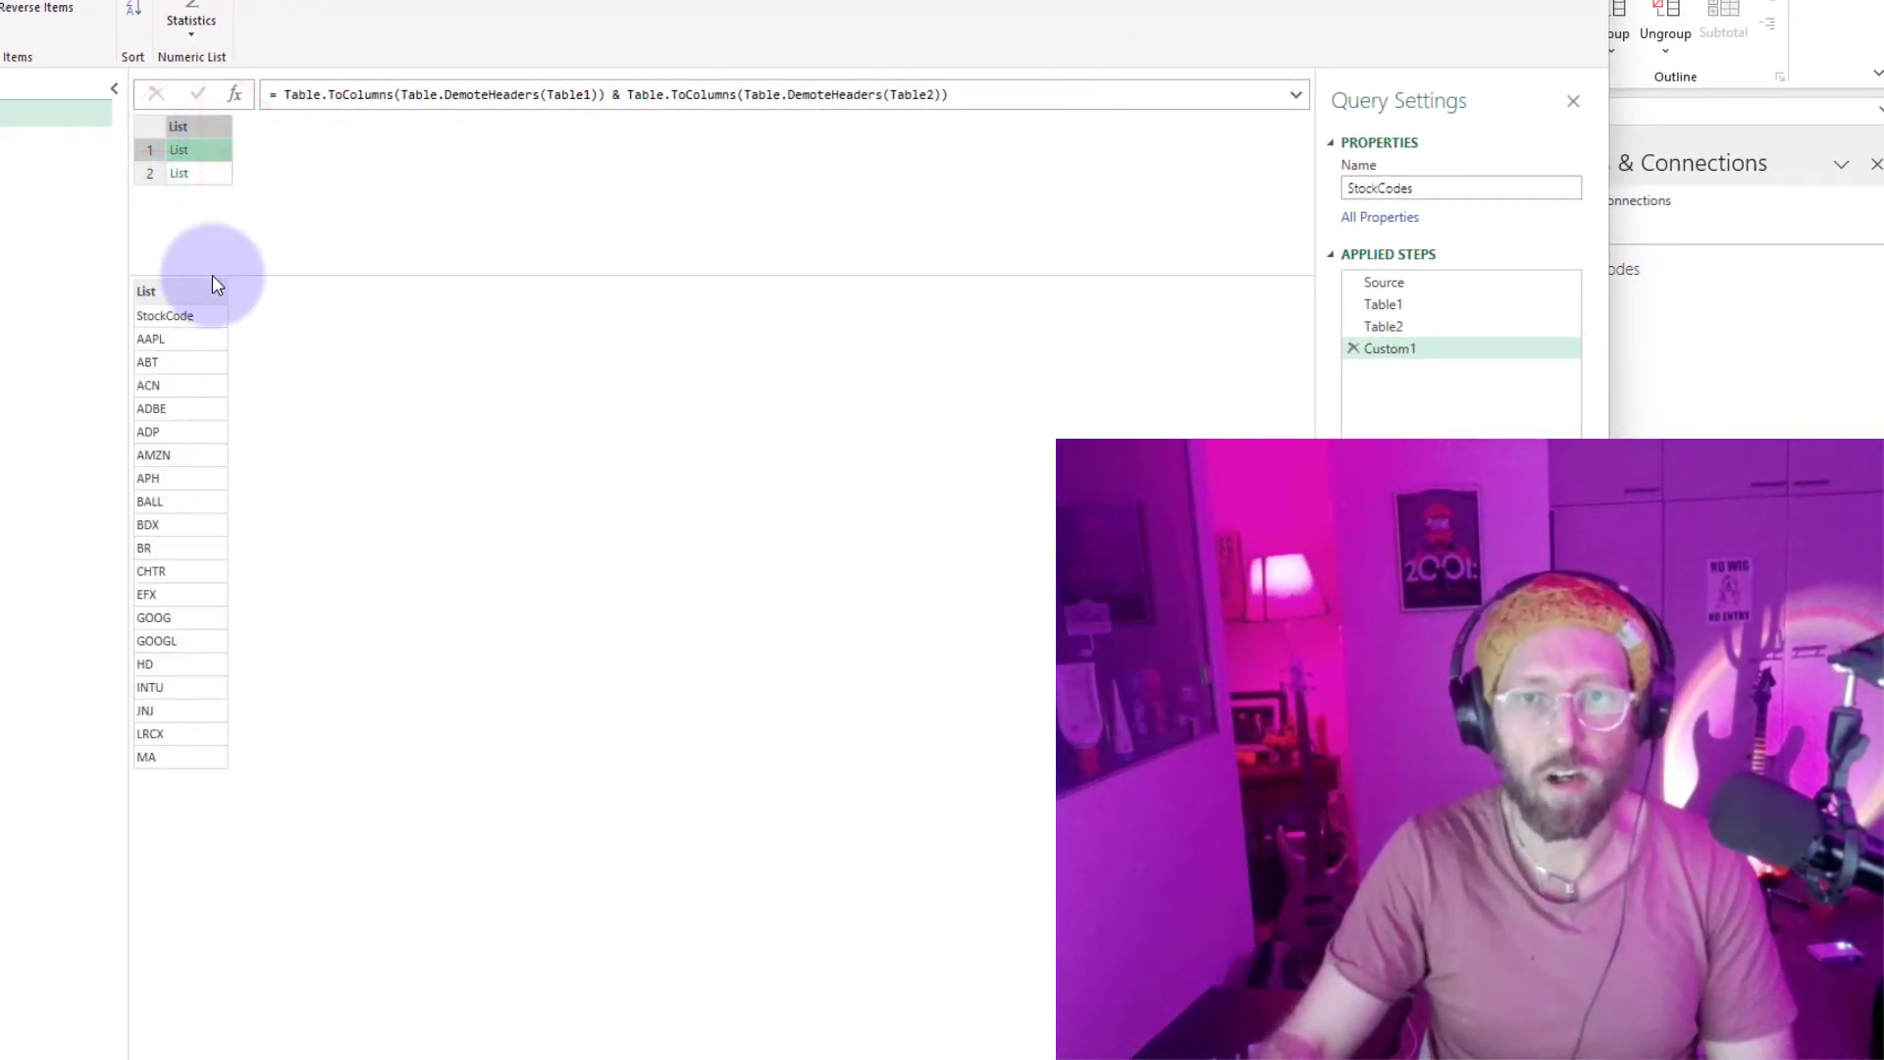
click(203, 174)
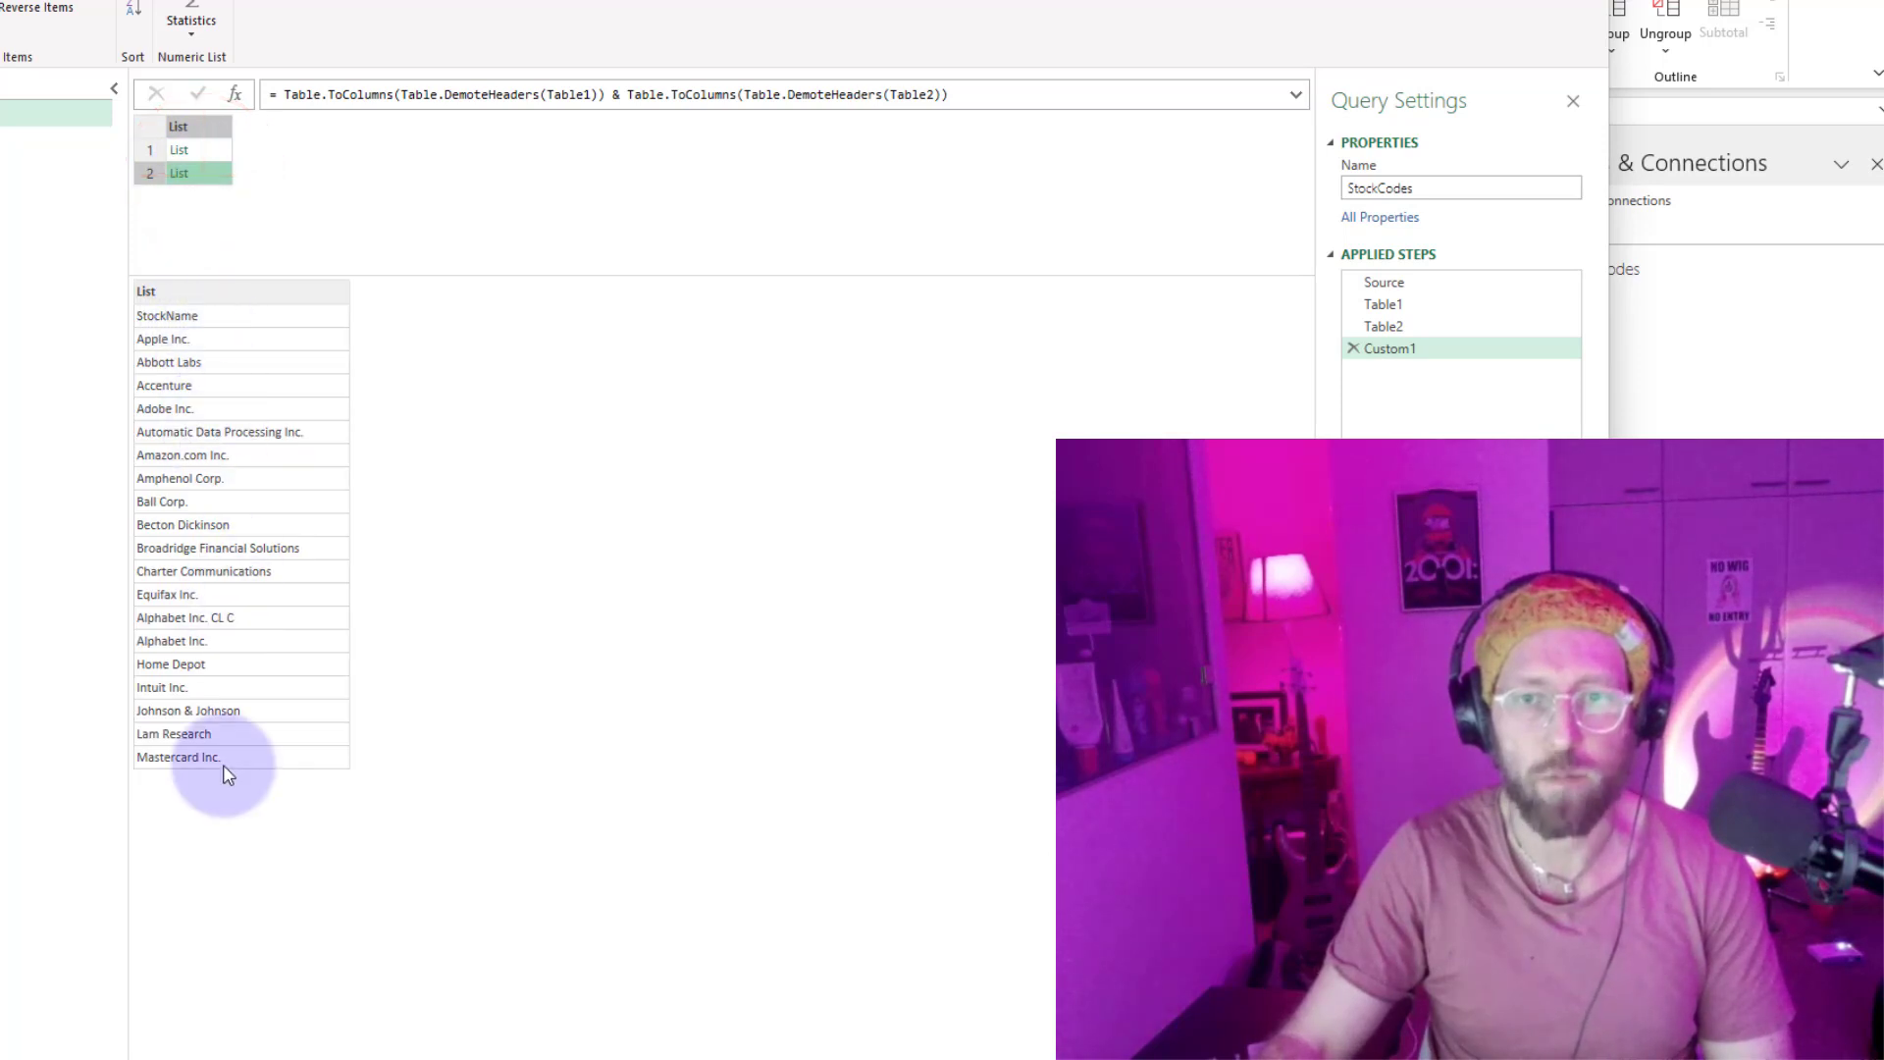
click(220, 154)
click(214, 173)
click(209, 151)
click(210, 169)
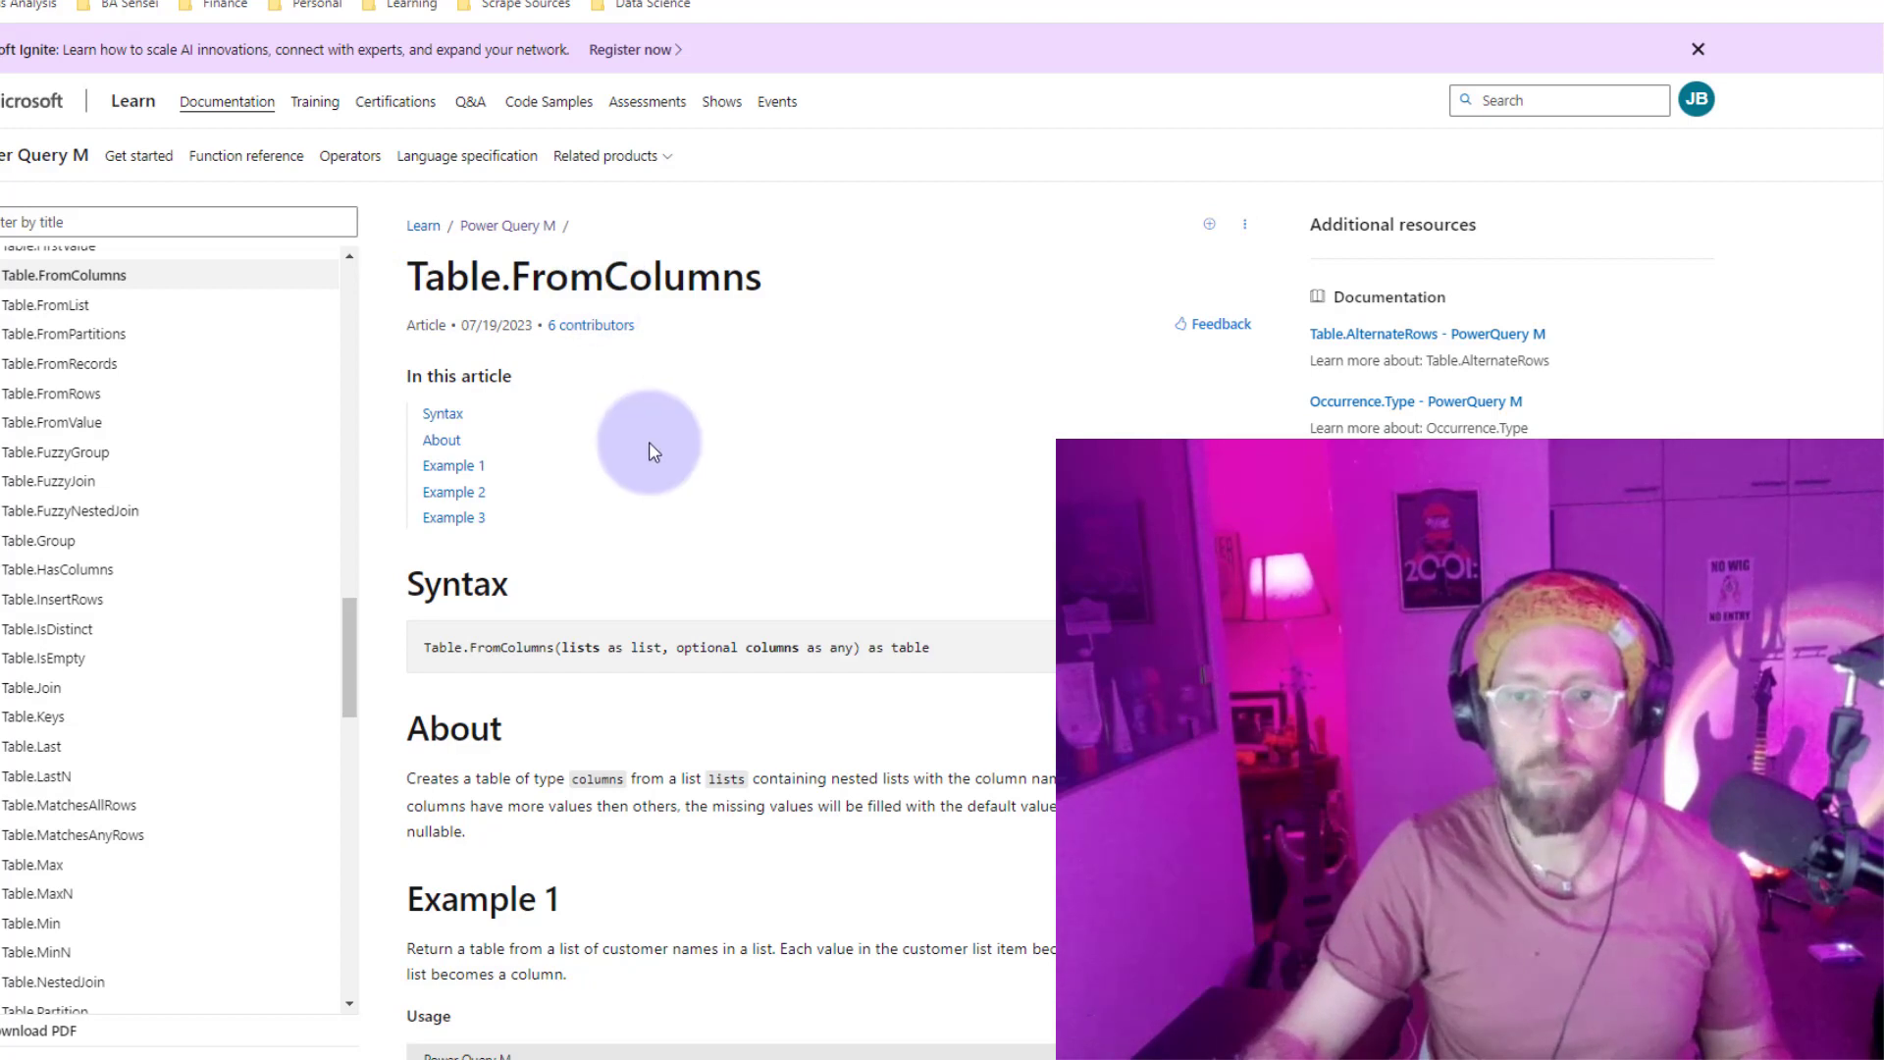
Scroll the Table.FromColumns page down to its Syntax and Example 1 sections.
scroll(653, 449, down, 3)
scroll(653, 452, down, 2)
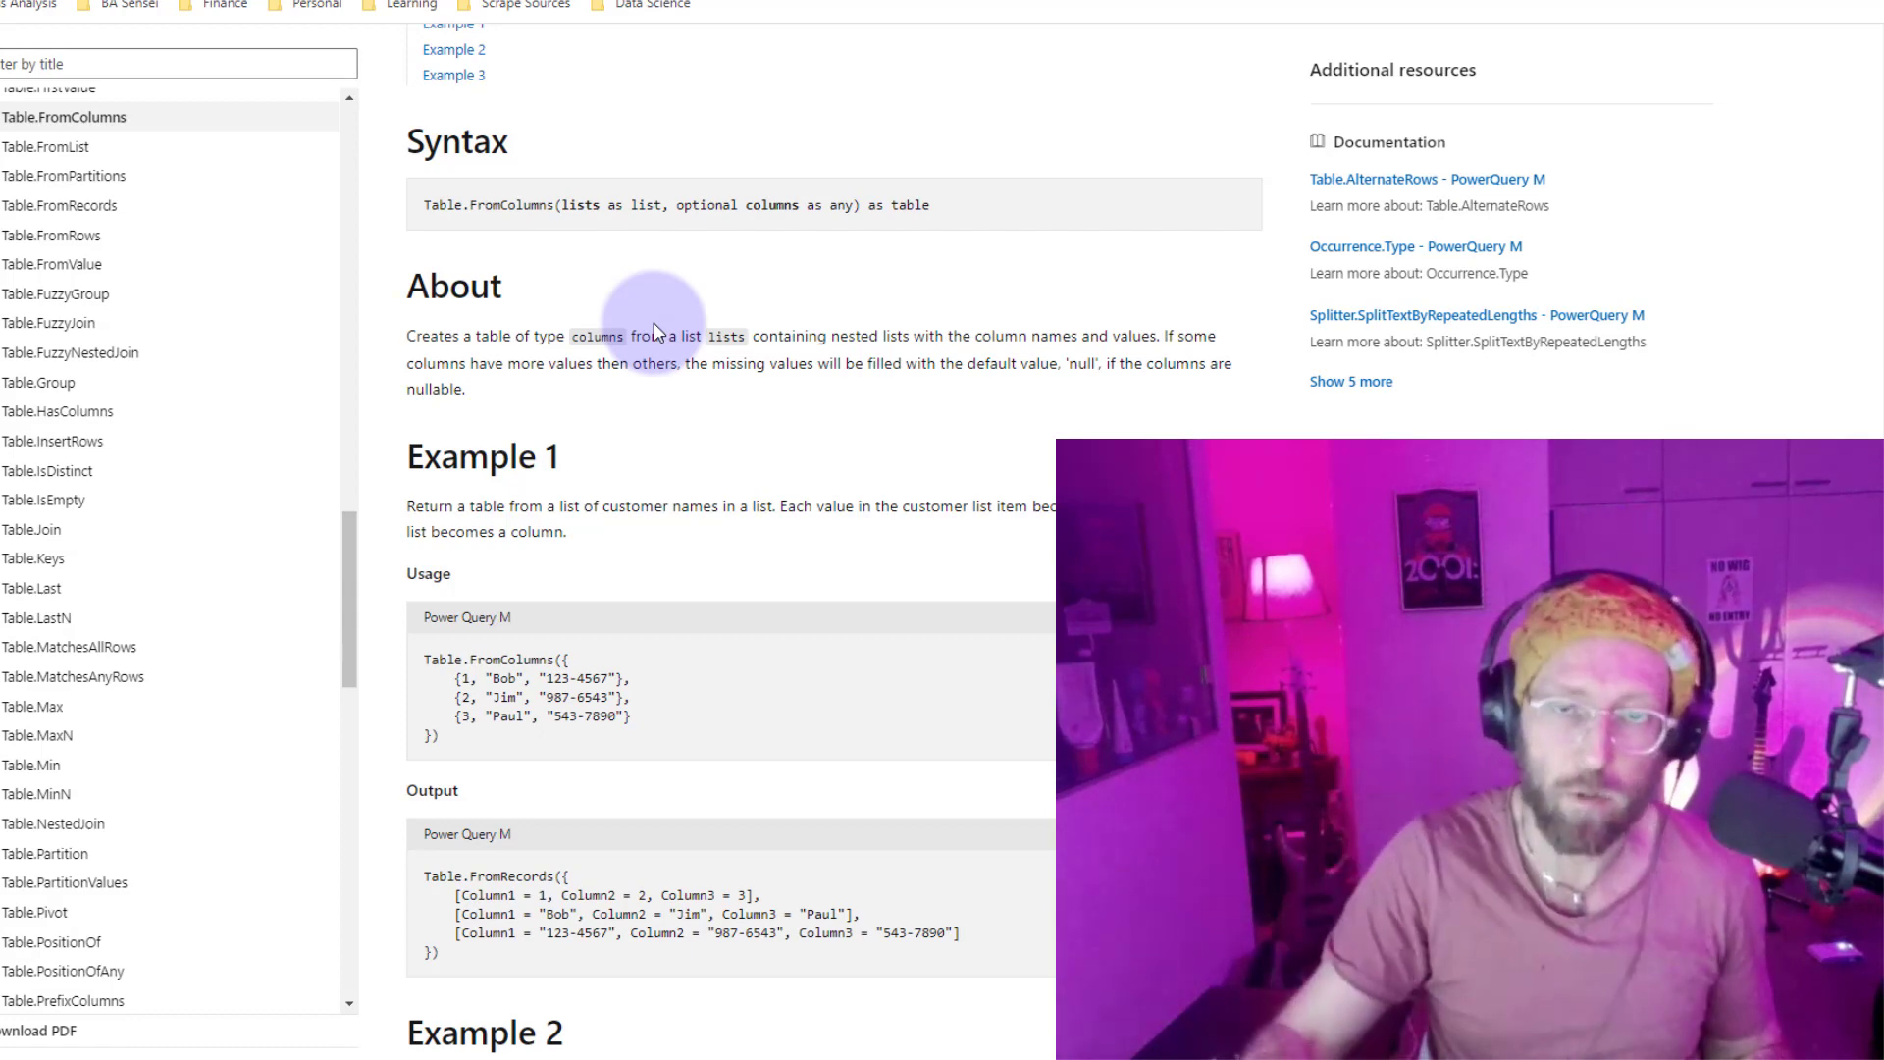
Wrap the Custom1 formula in Table.FromColumns to turn the two lists into a table.
key(alt+Tab)
text(tablefrom)
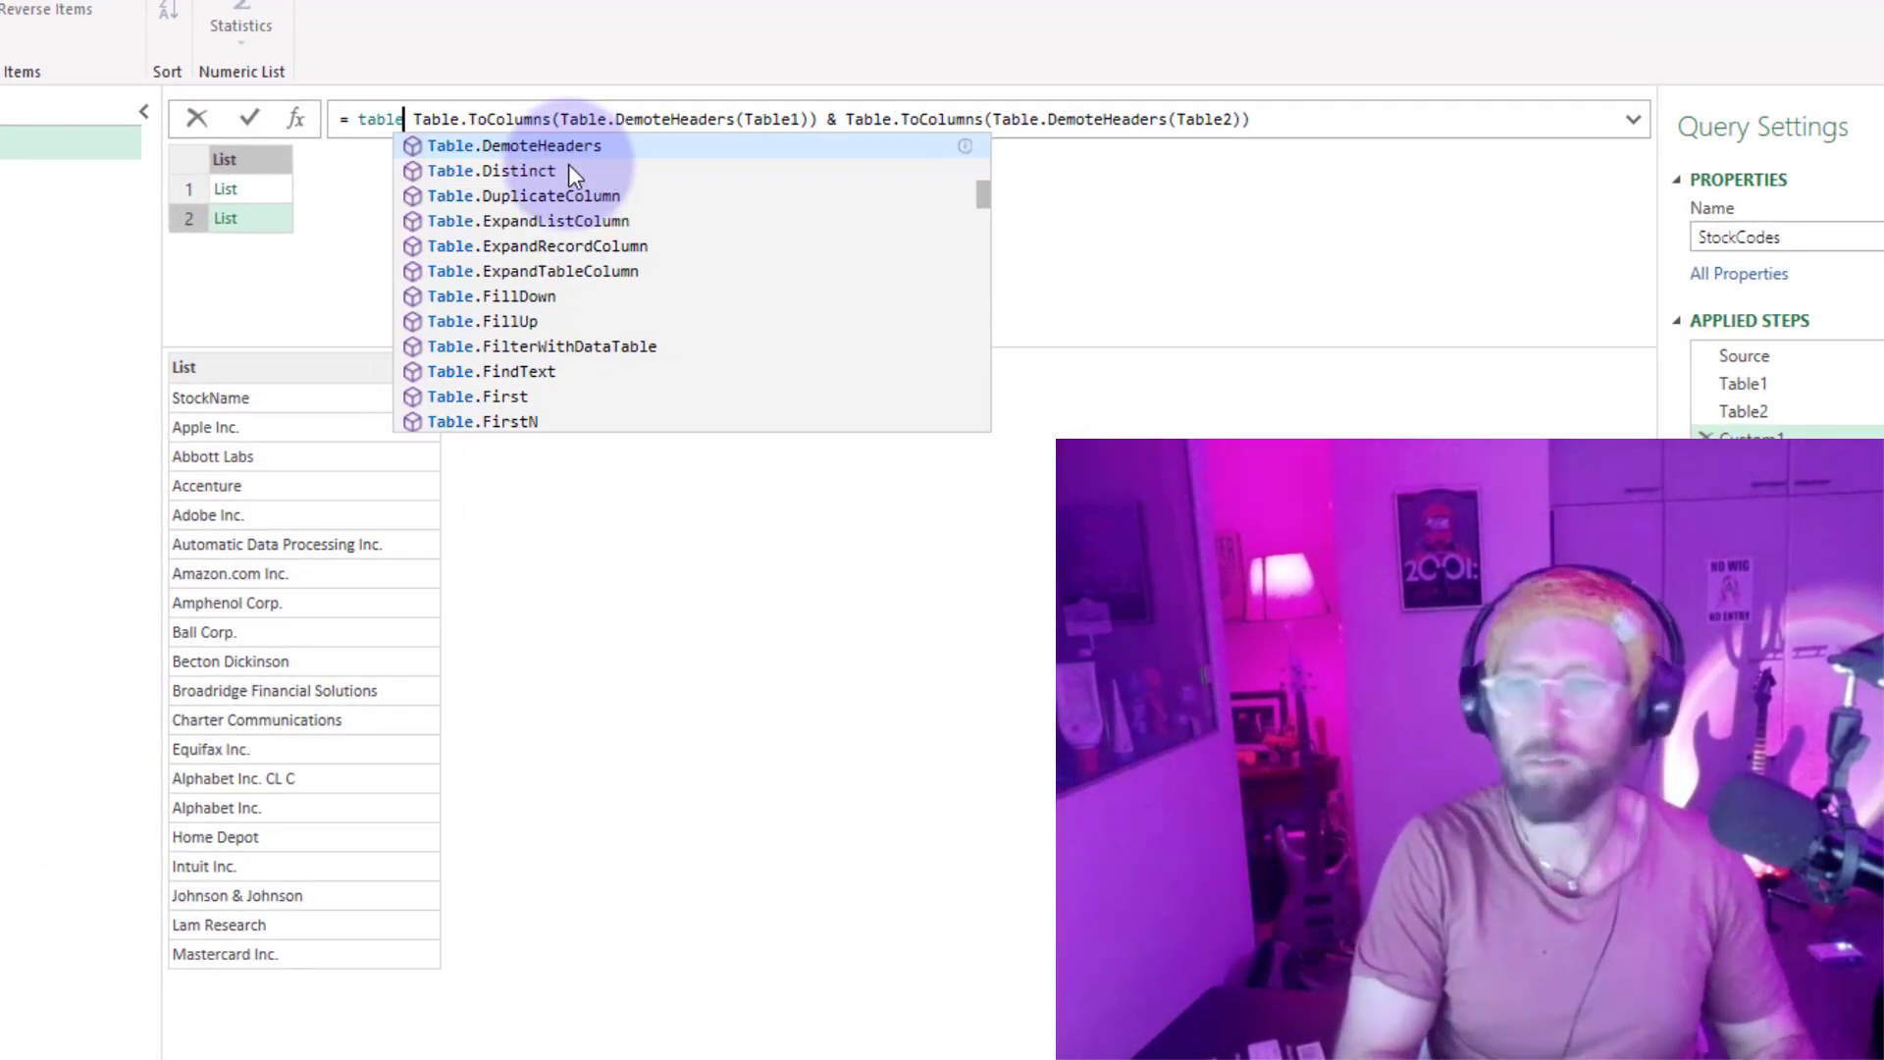
key(Tab)
text(()
key(End)
click(569, 163)
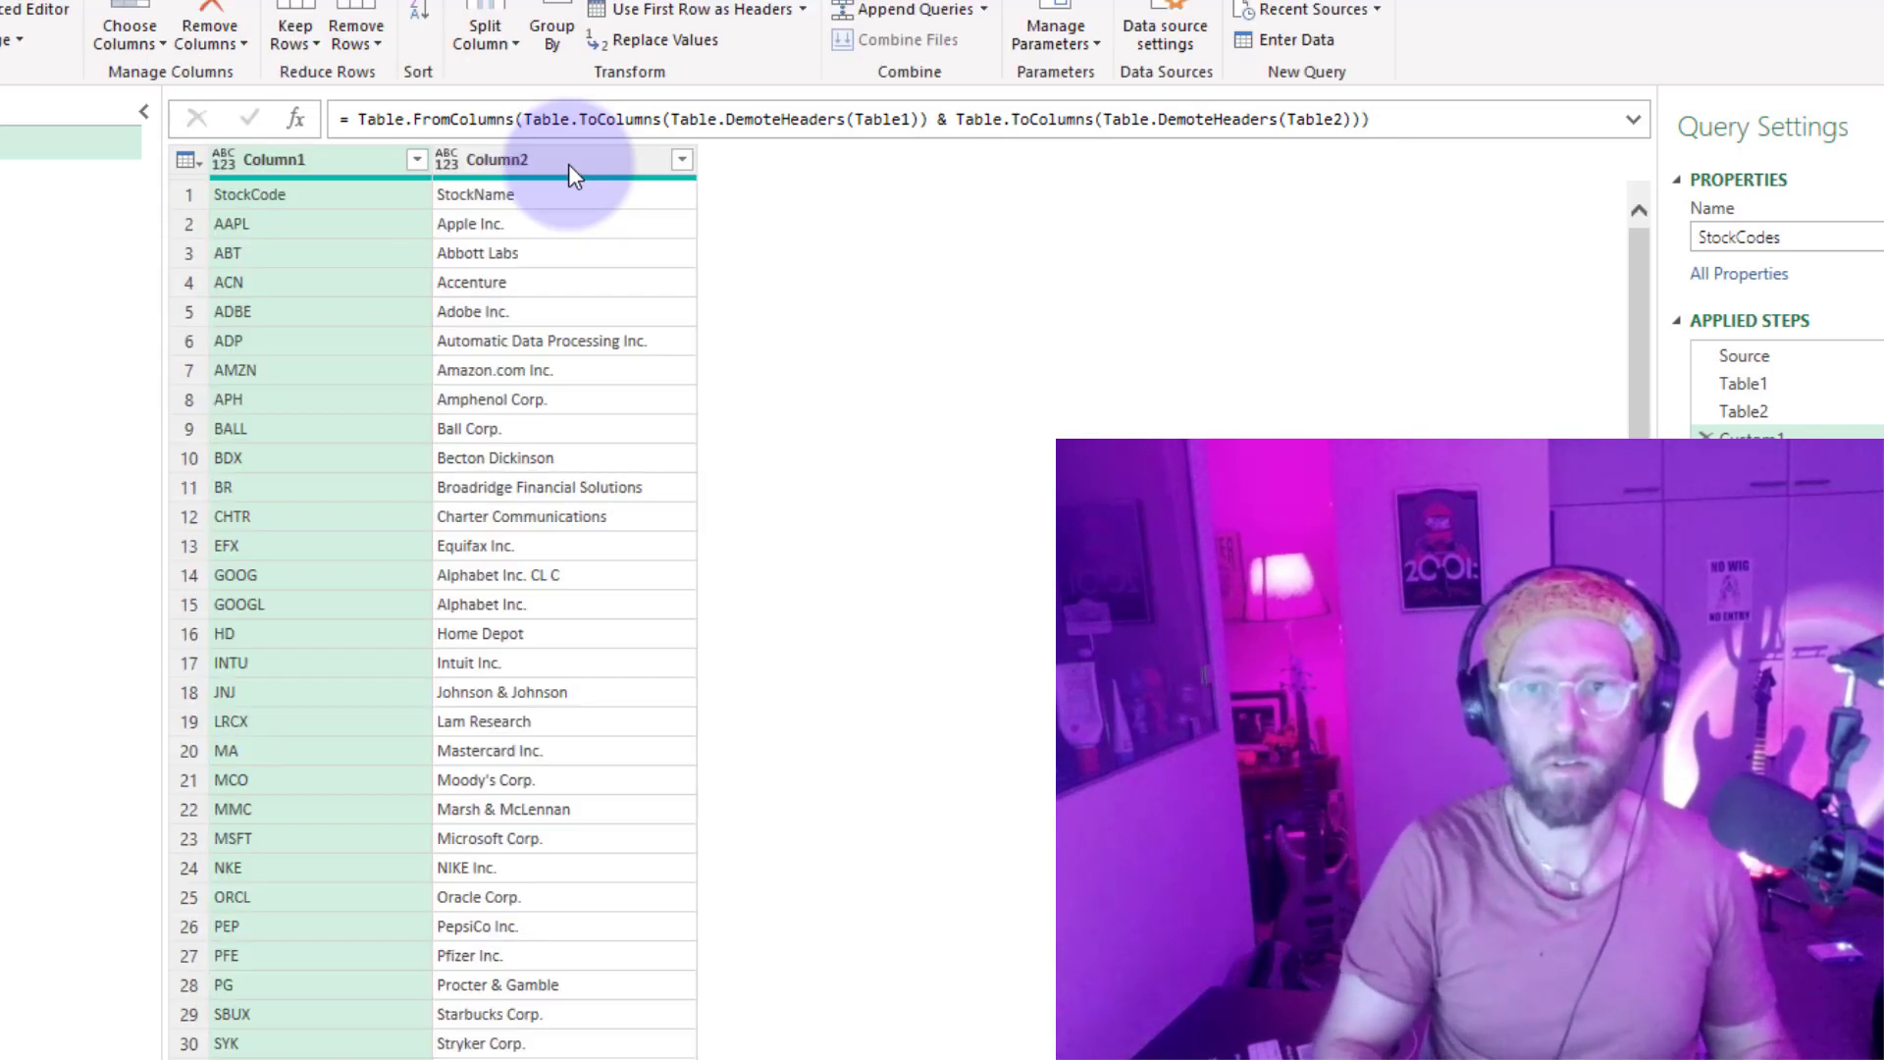
scroll(414, 334, down, 1)
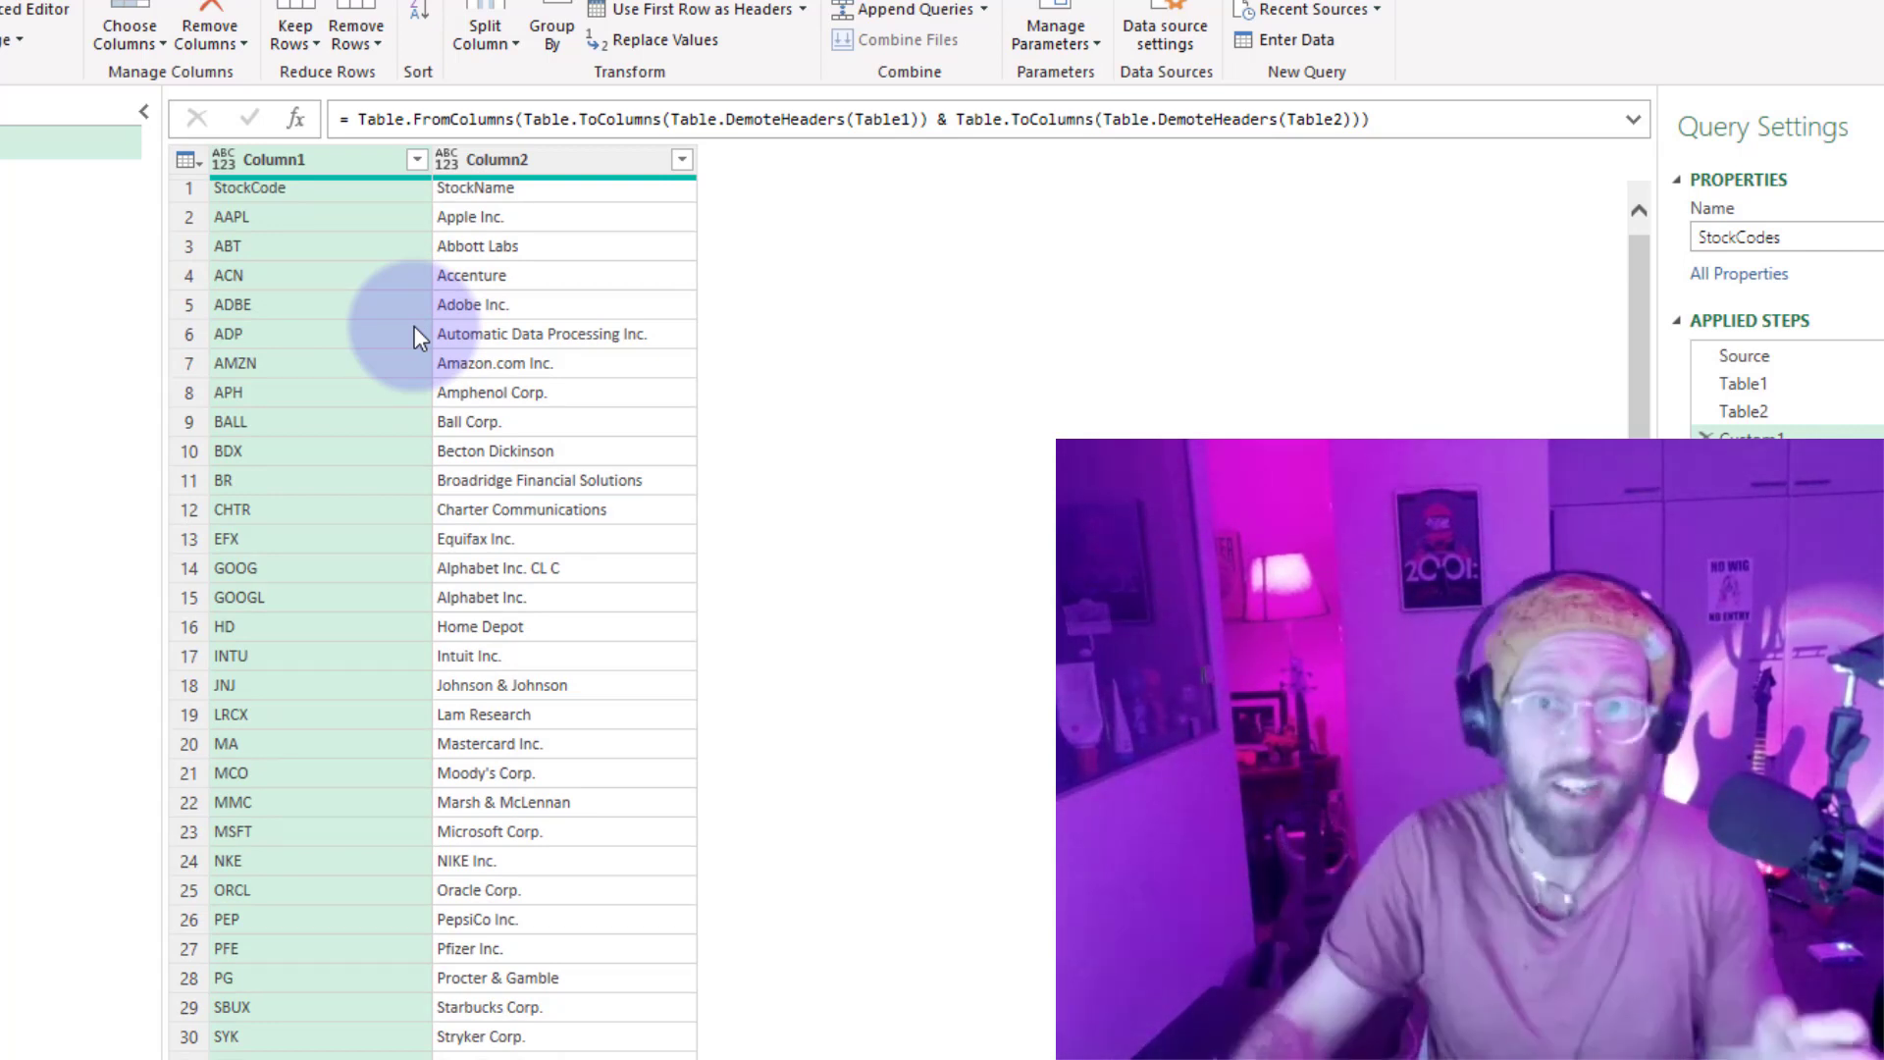
scroll(414, 327, up, 1)
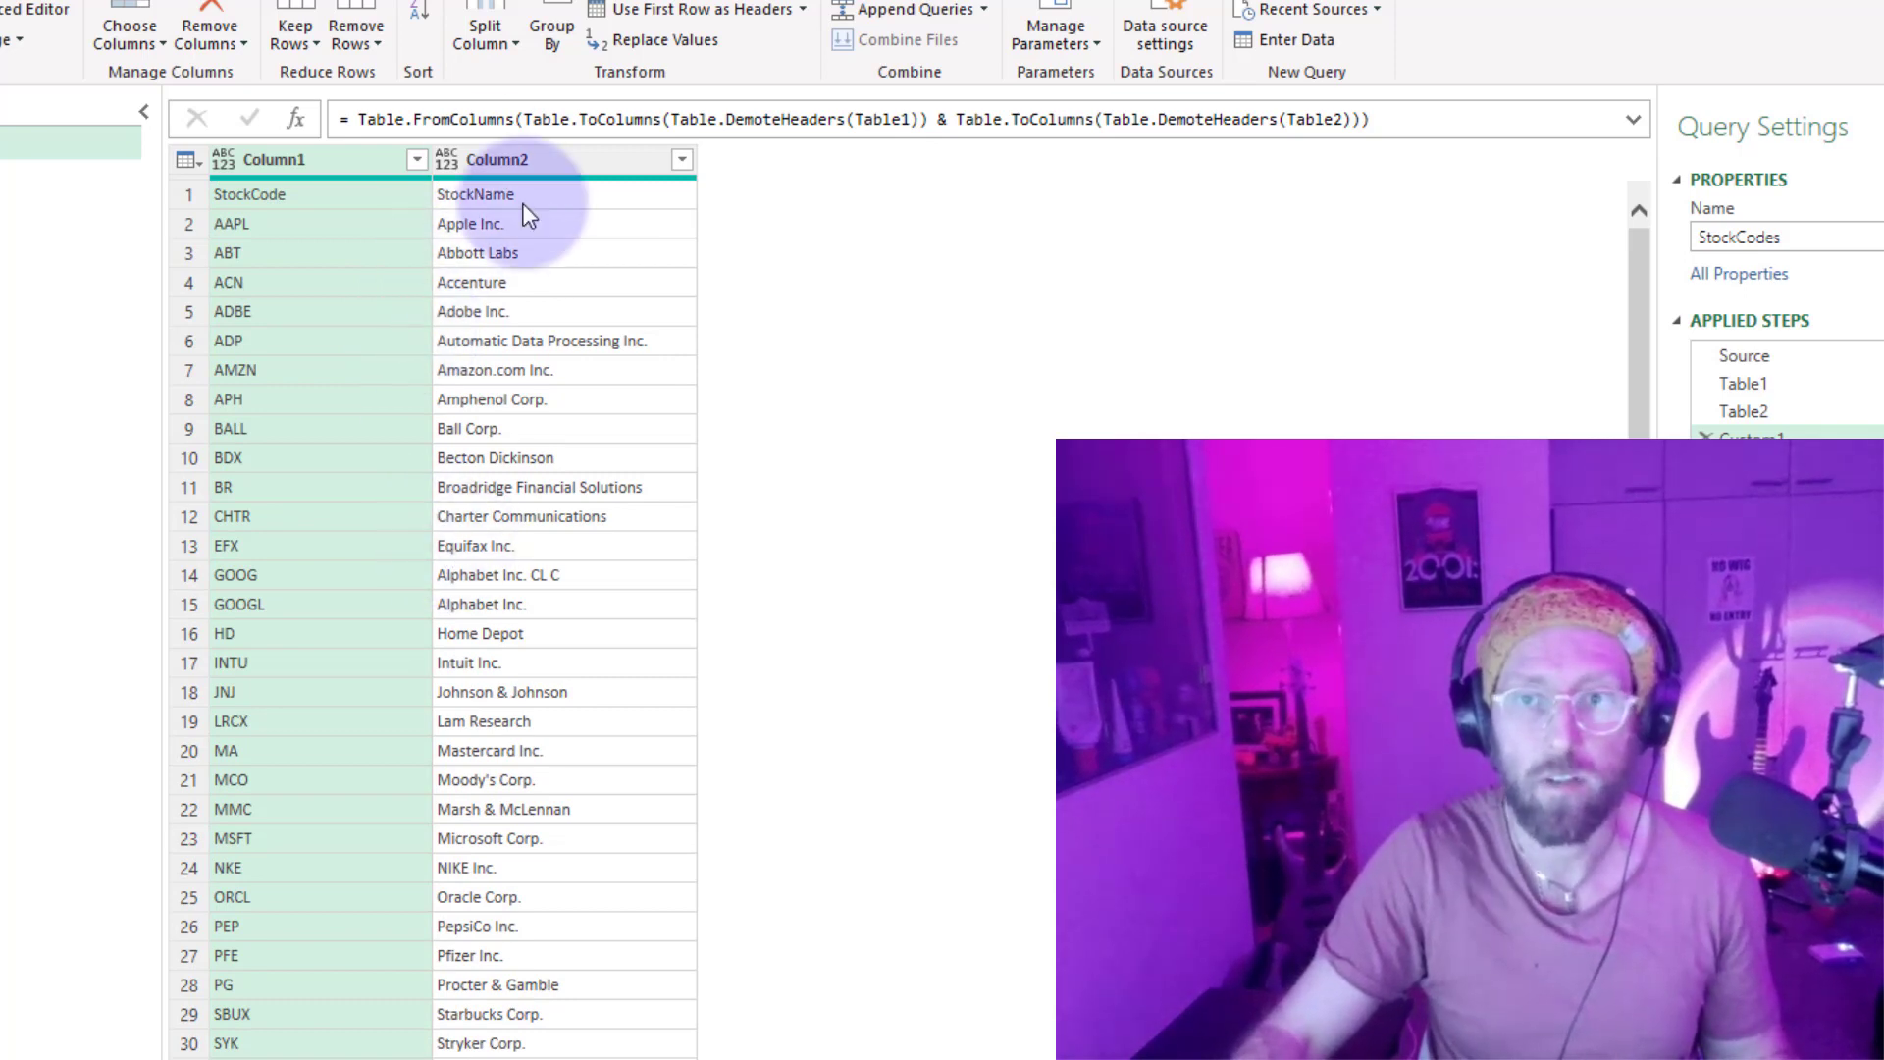
Wrap the formula in Table.PromoteHeaders so columns are headed StockCode and StockName.
click(368, 119)
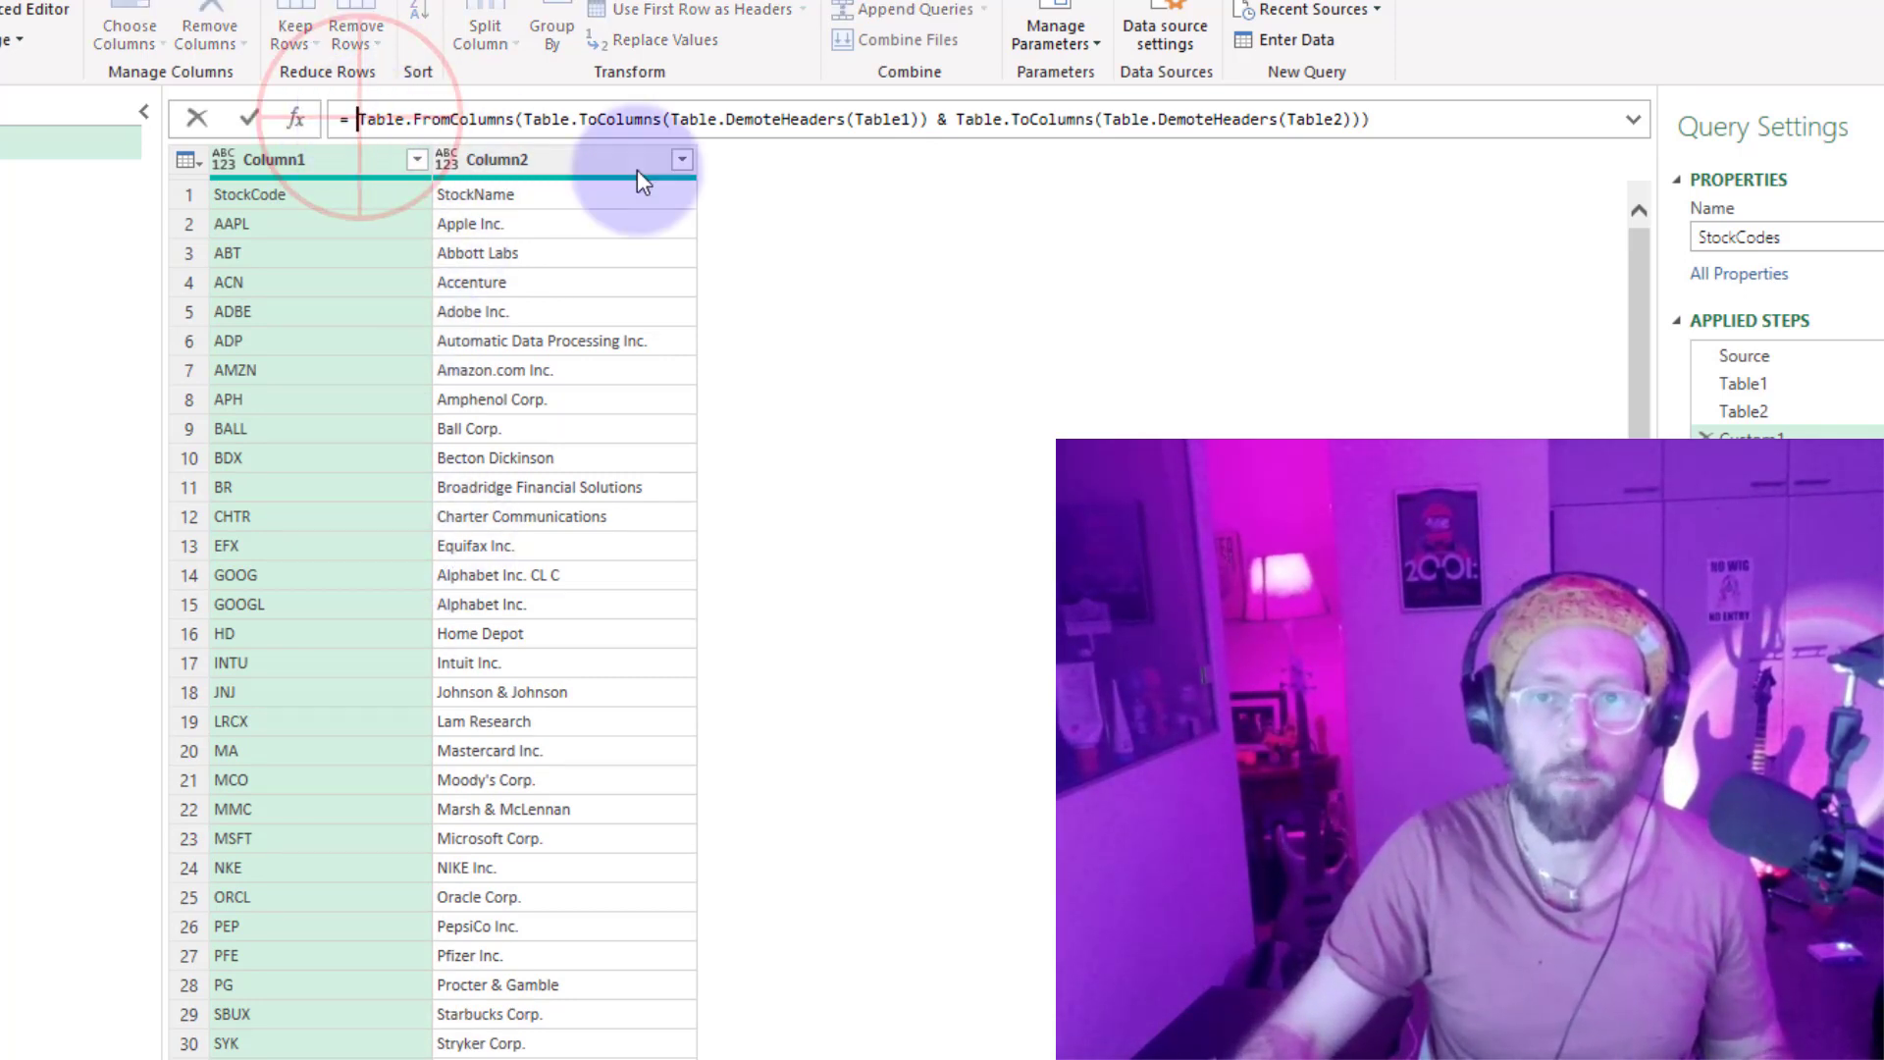
text(tableprom)
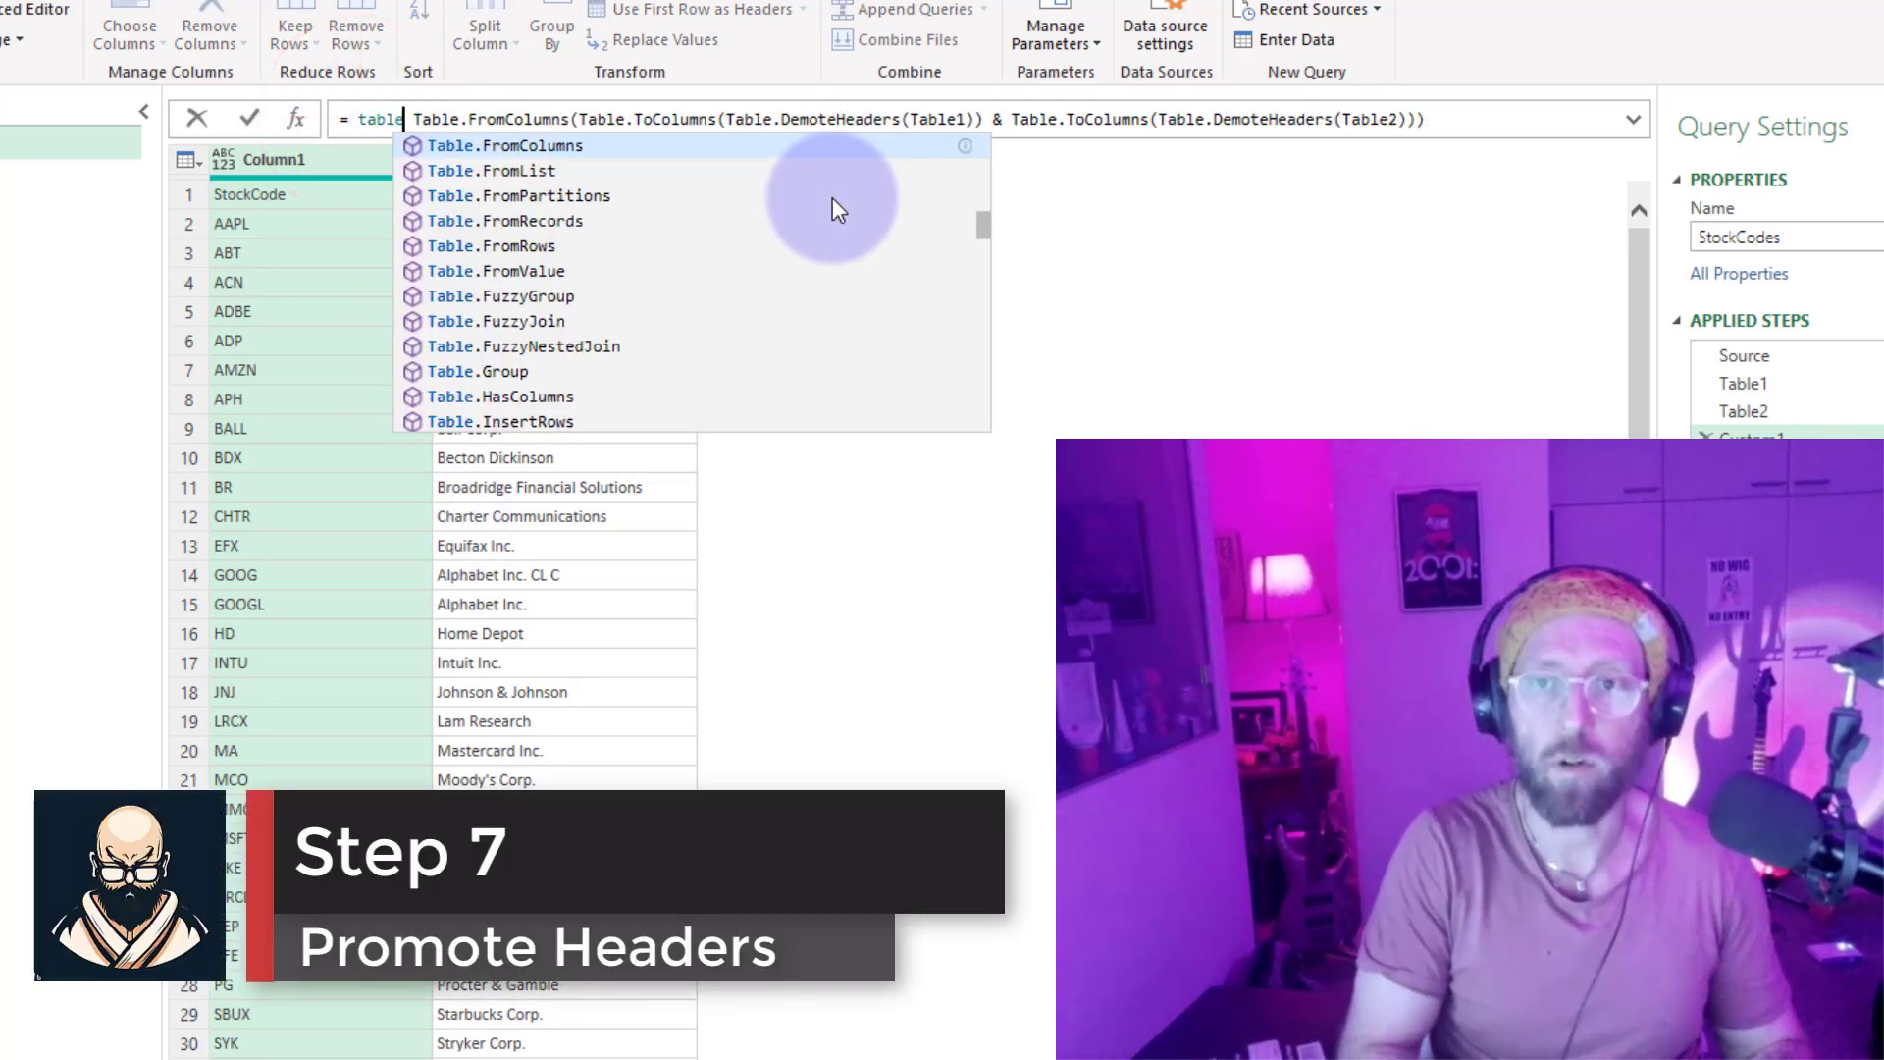
key(Tab)
text(()
key(End)
text())
key(Return)
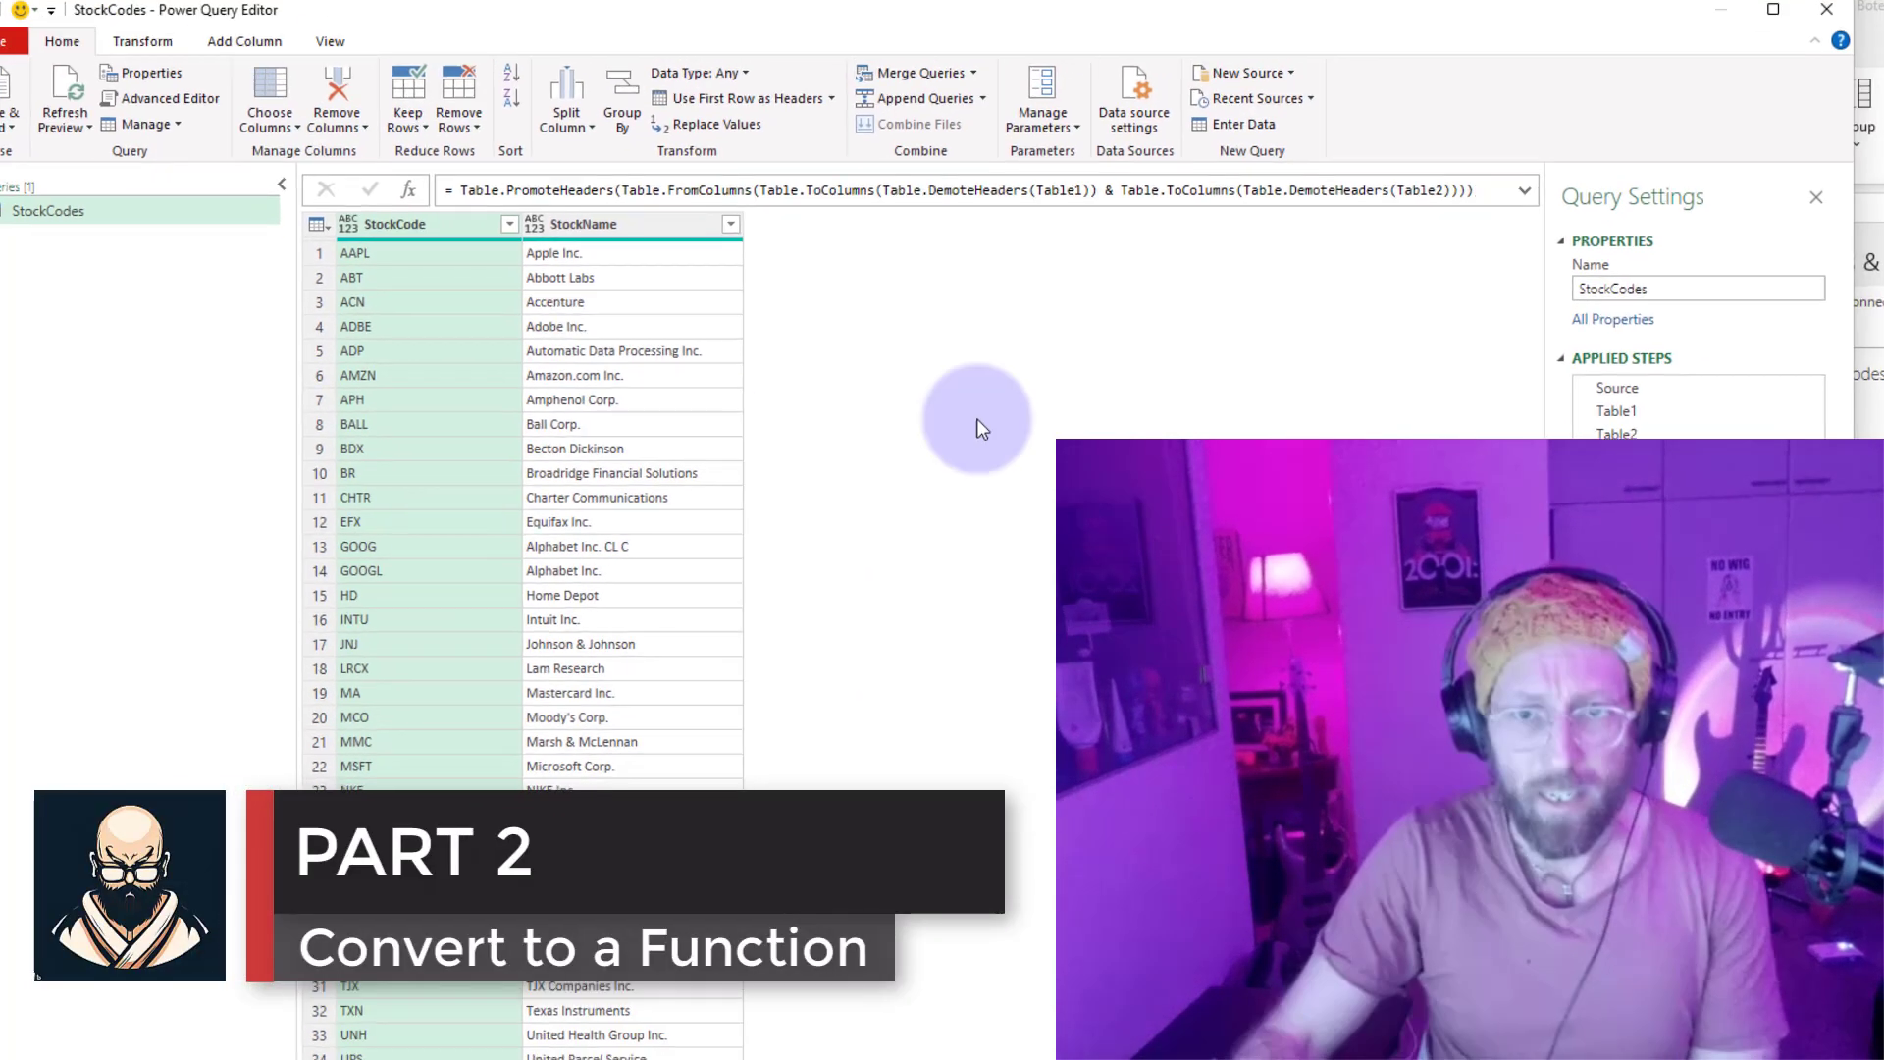
Duplicate the StockCodes query.
click(964, 344)
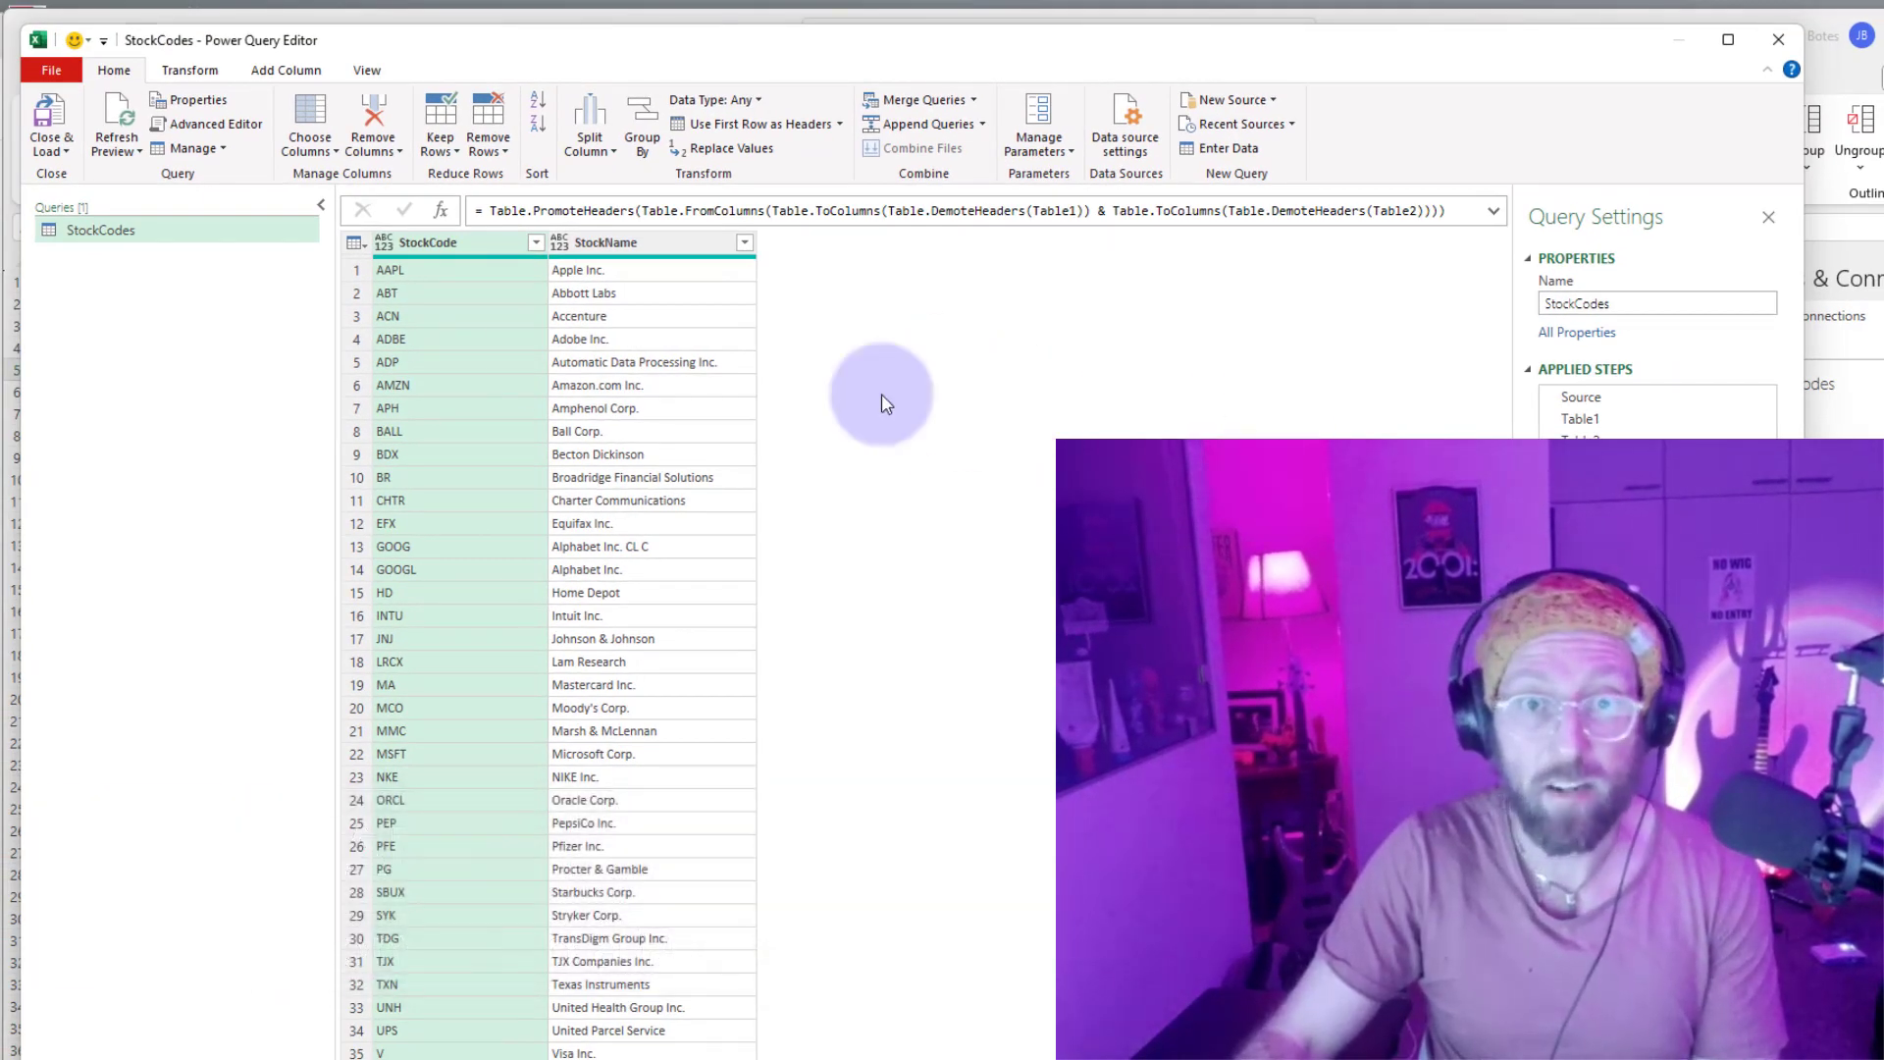
right_click(144, 232)
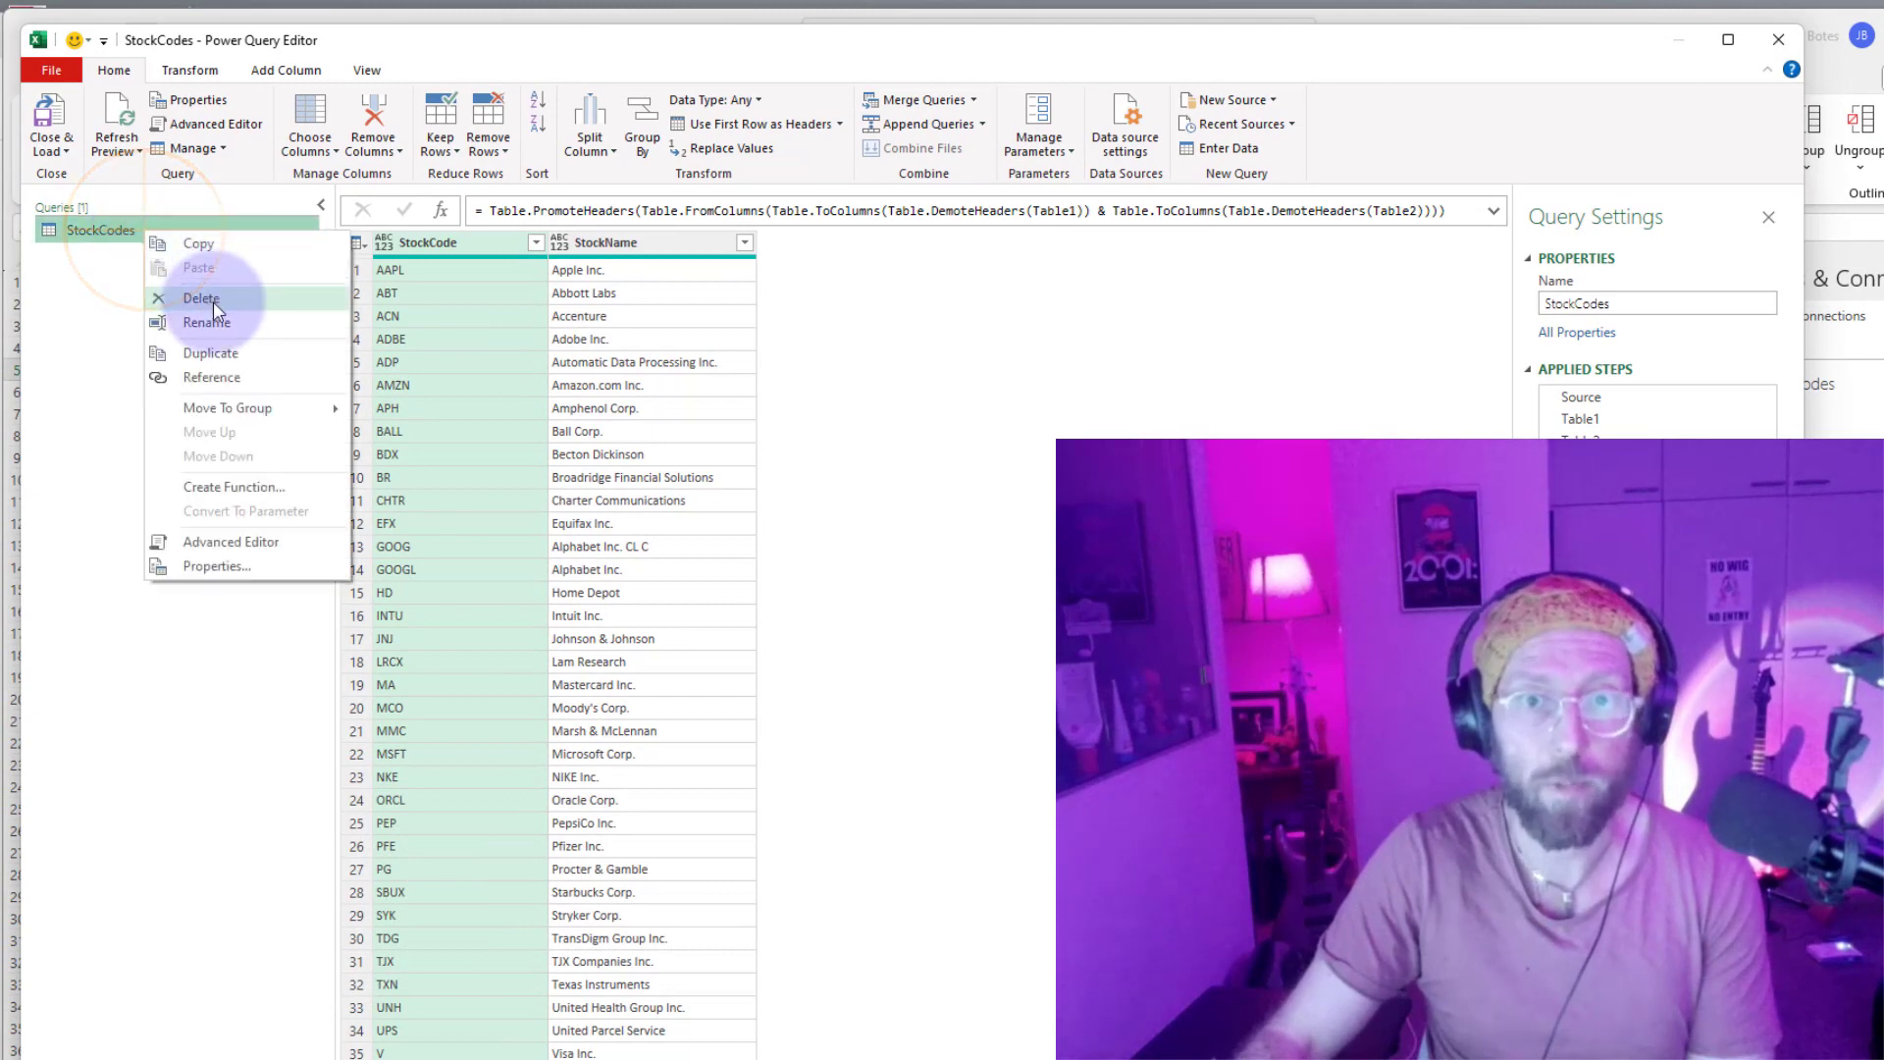
click(211, 353)
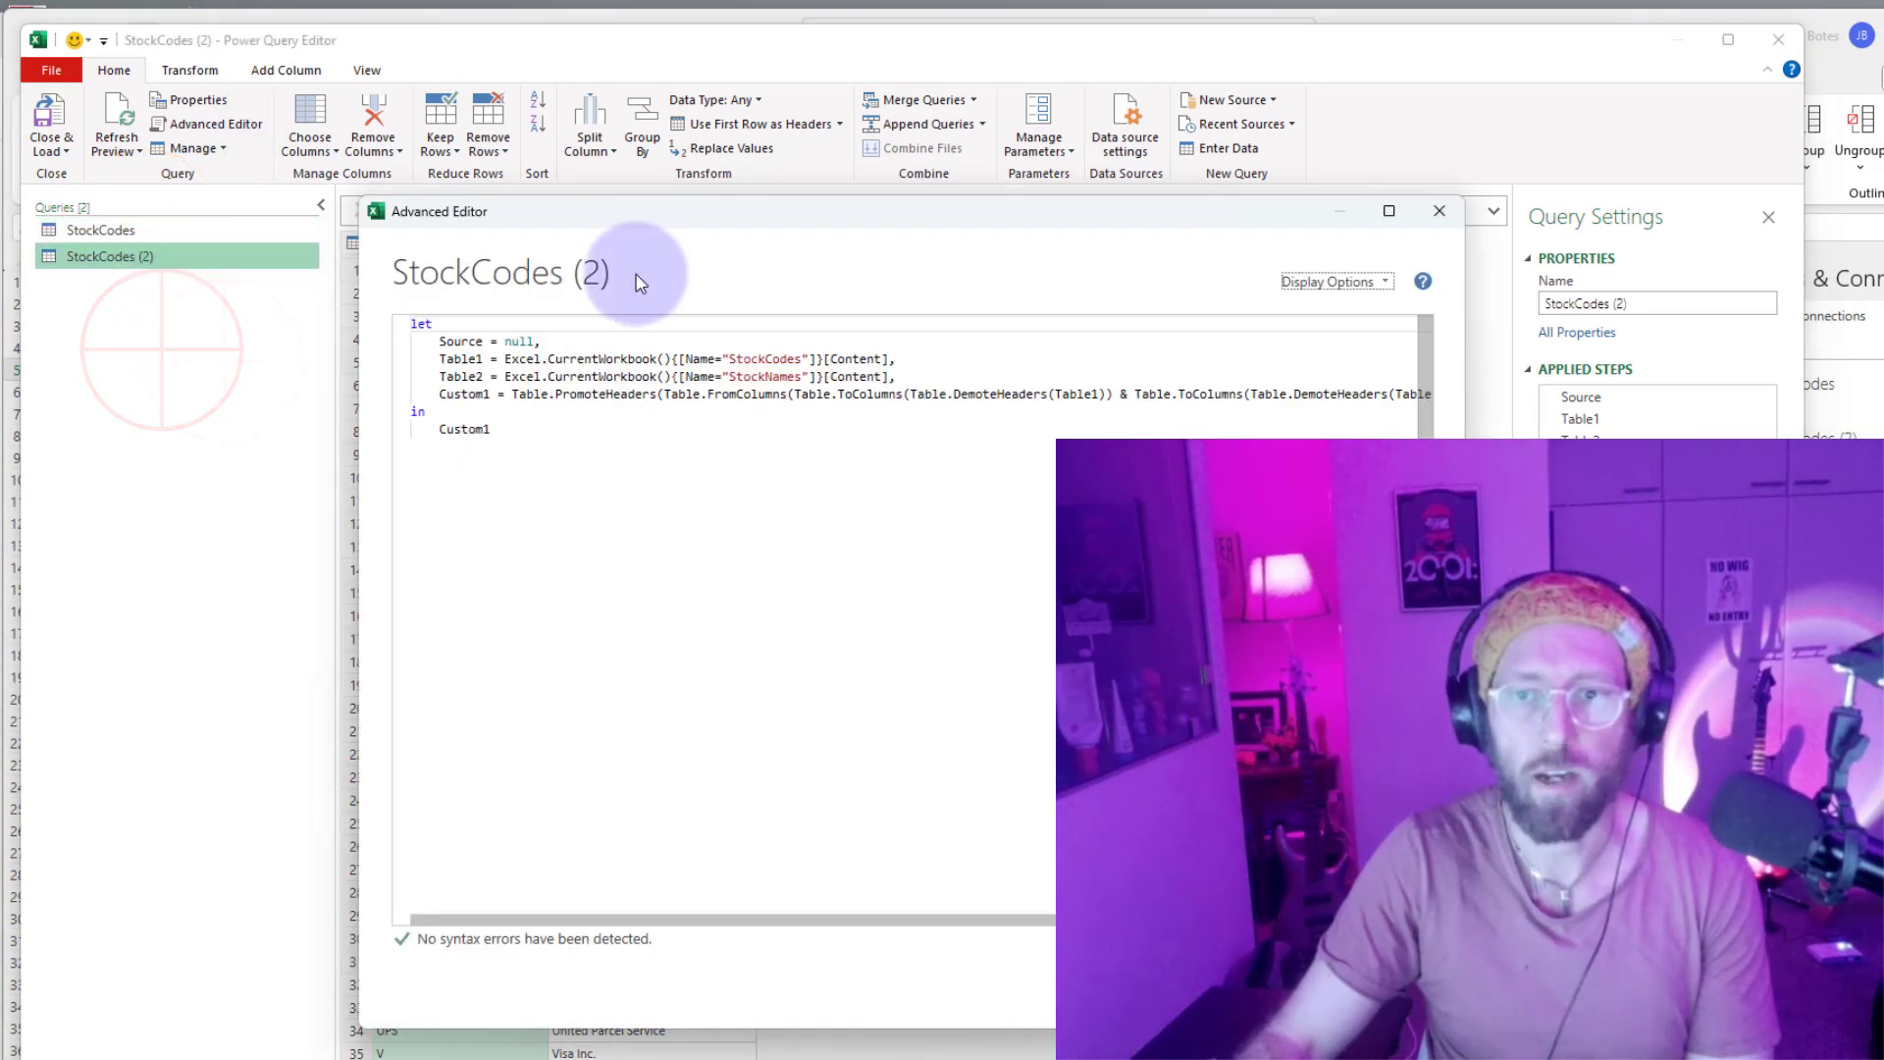
In Advanced Editor, delete the Source, Table1 and Table2 lines and add (Table1, Table2)=> above let.
drag(439, 340, 891, 376)
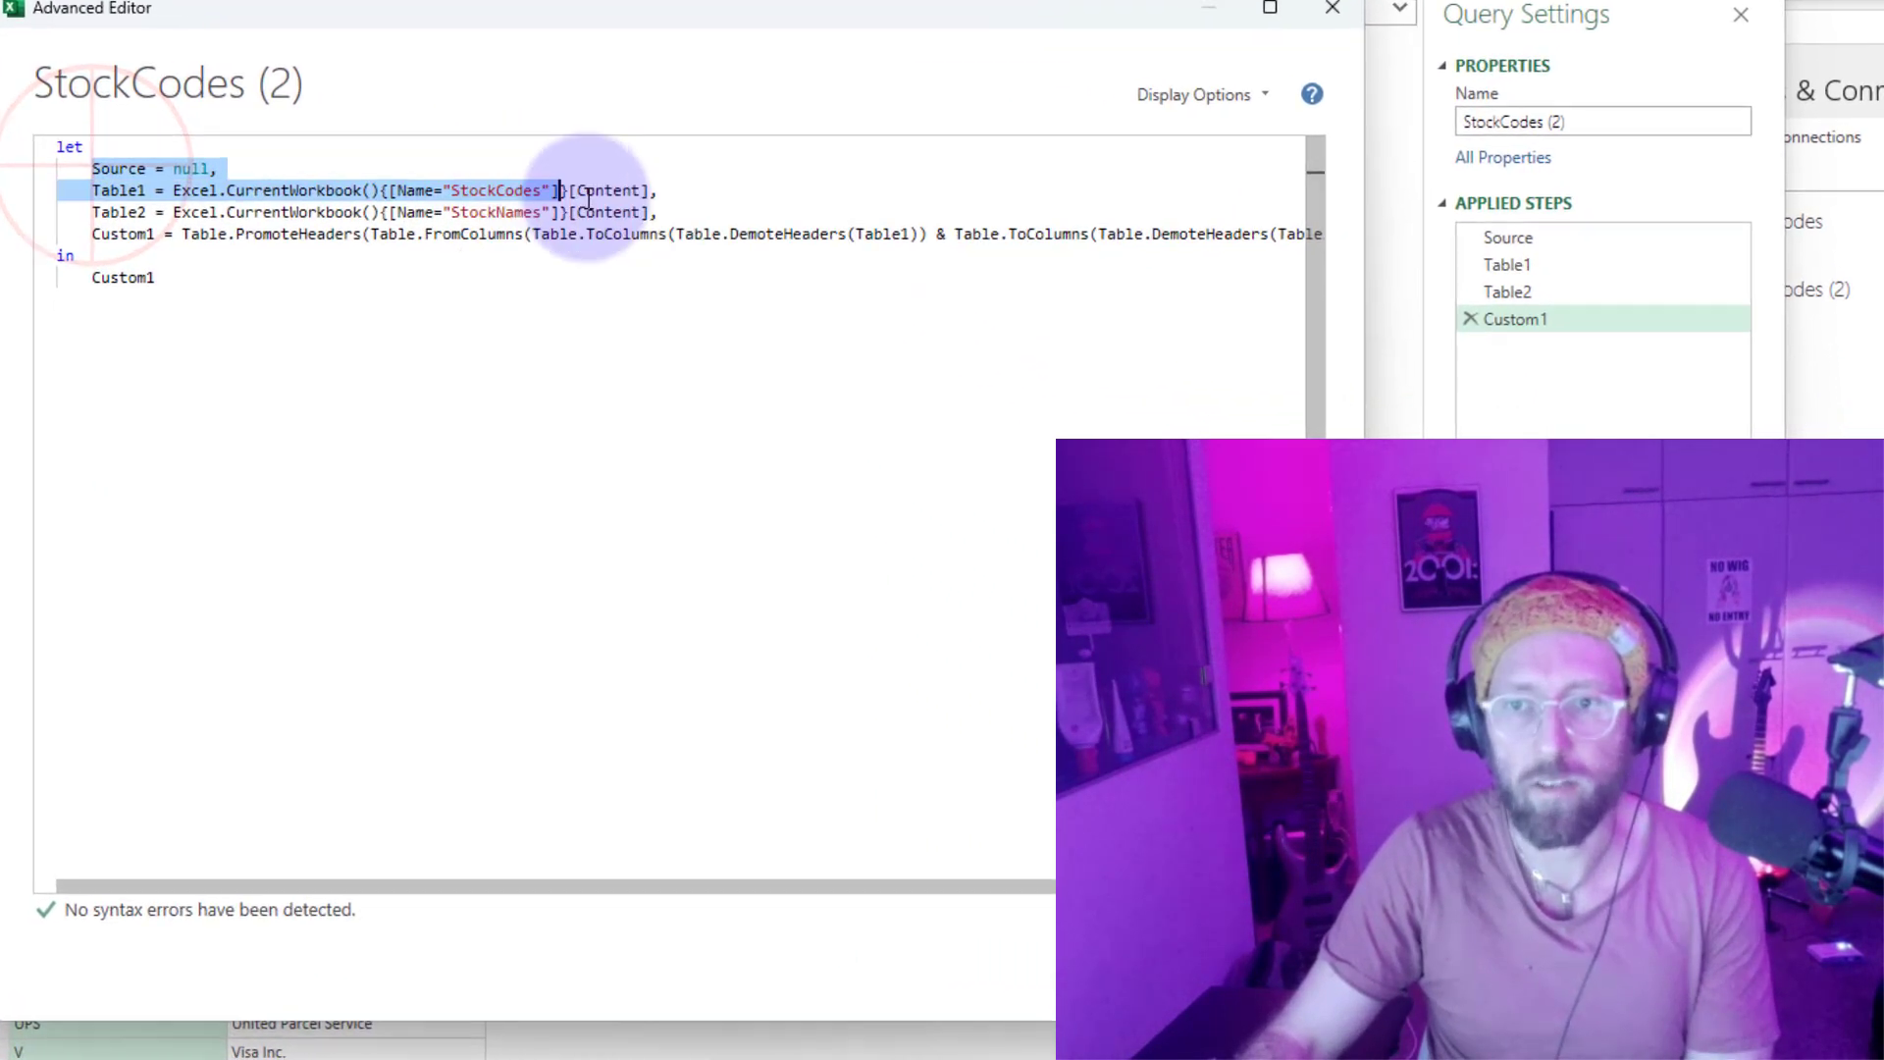
key(BackSpace)
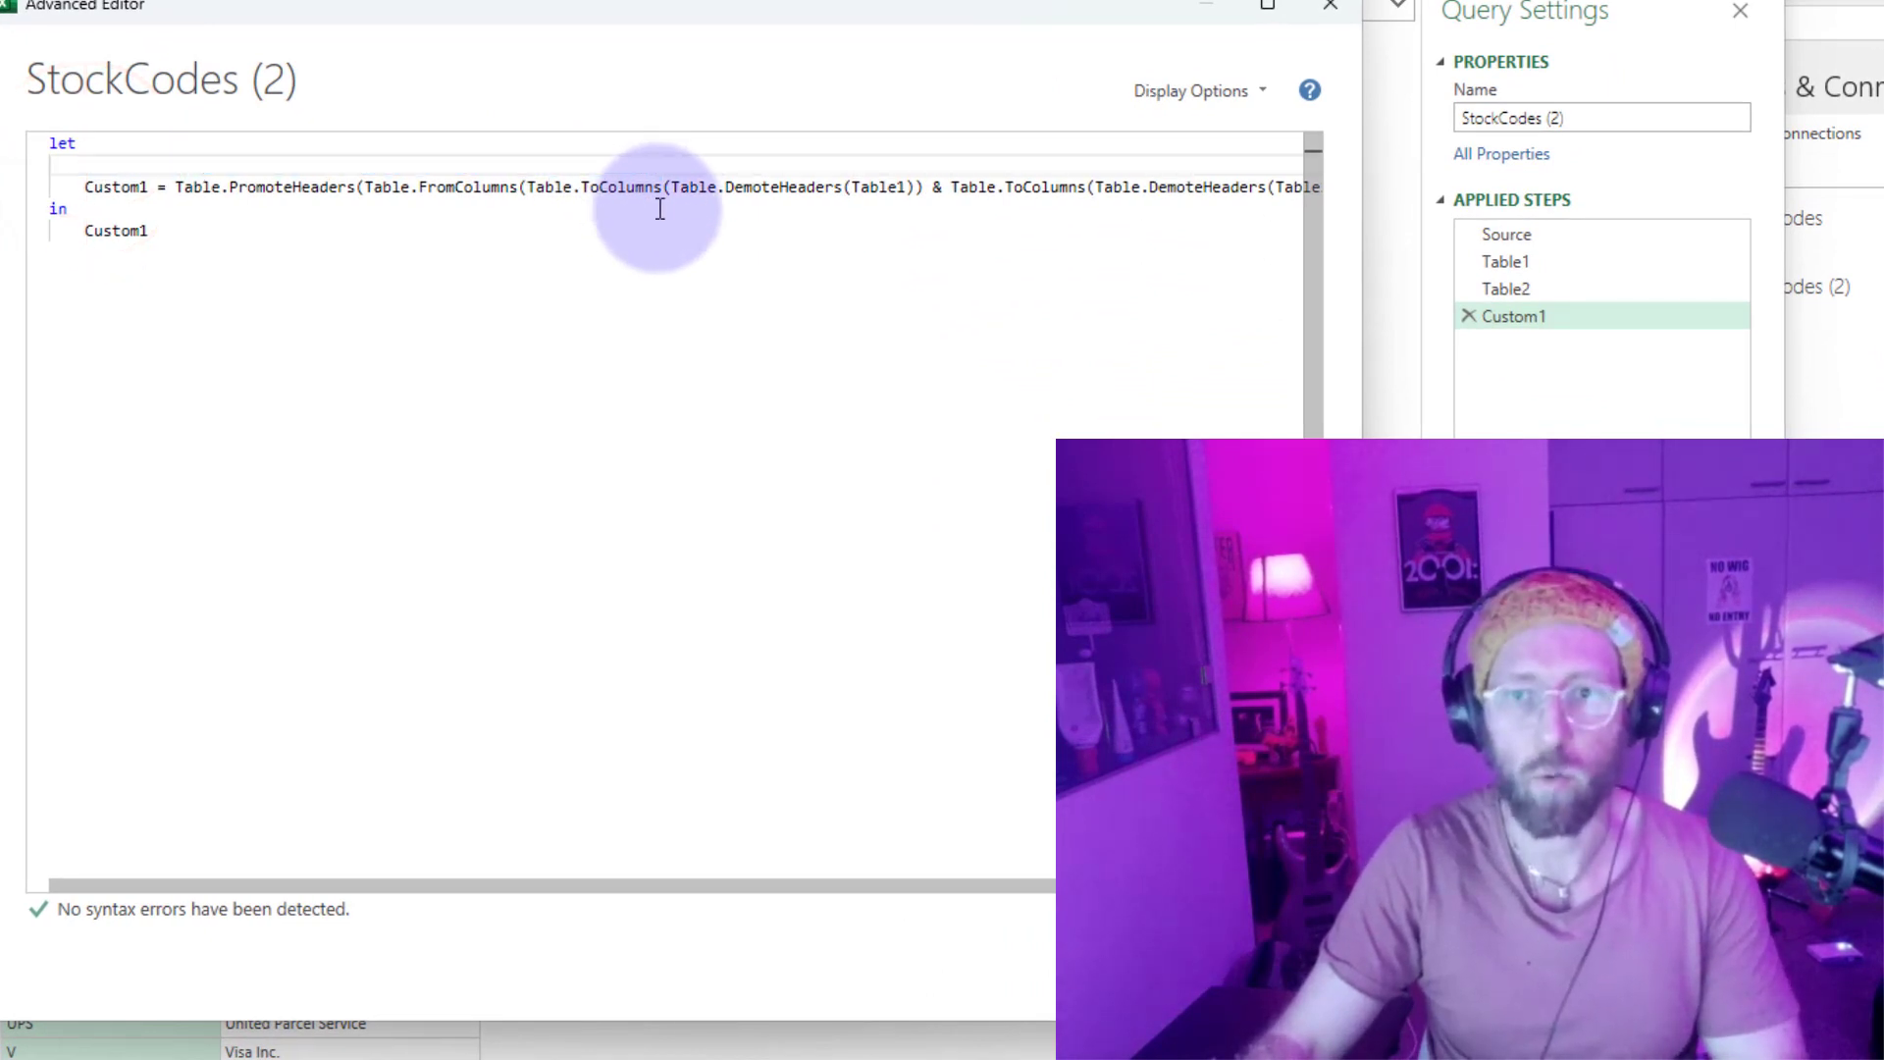
key(Delete)
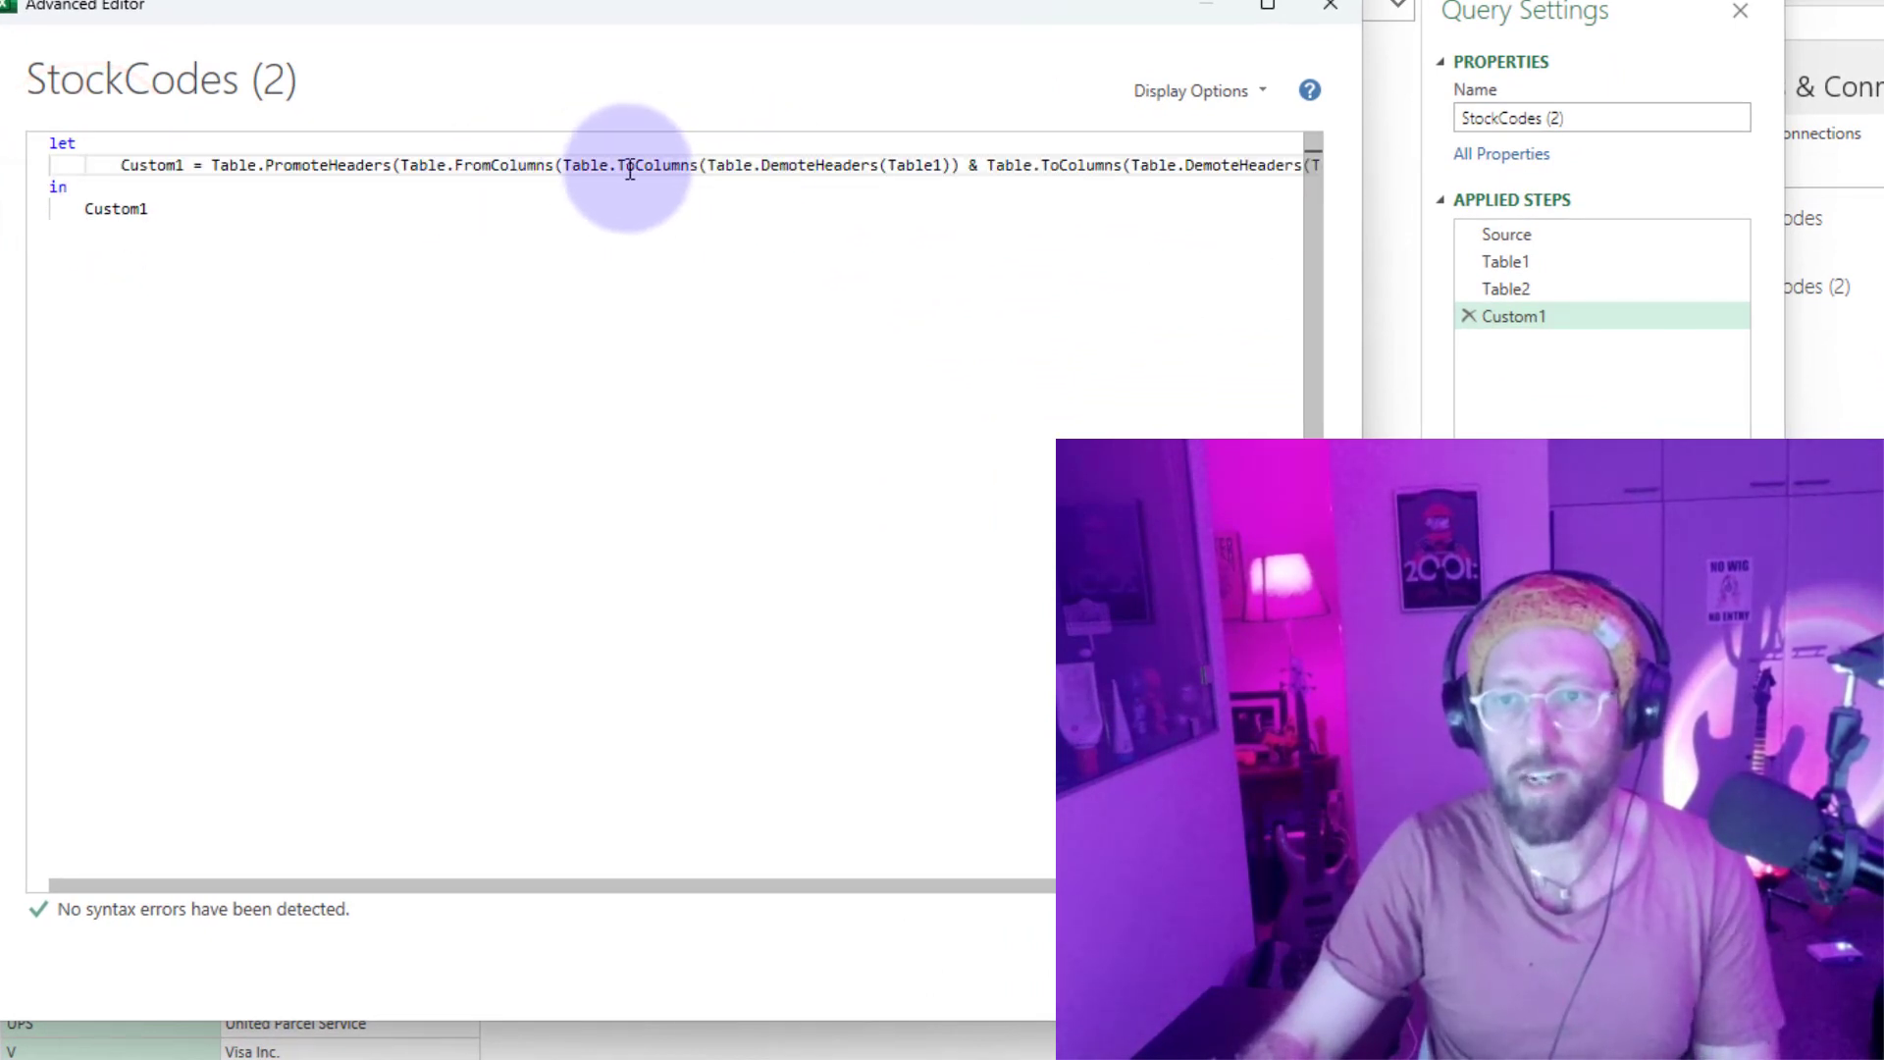
click(45, 145)
key(Return)
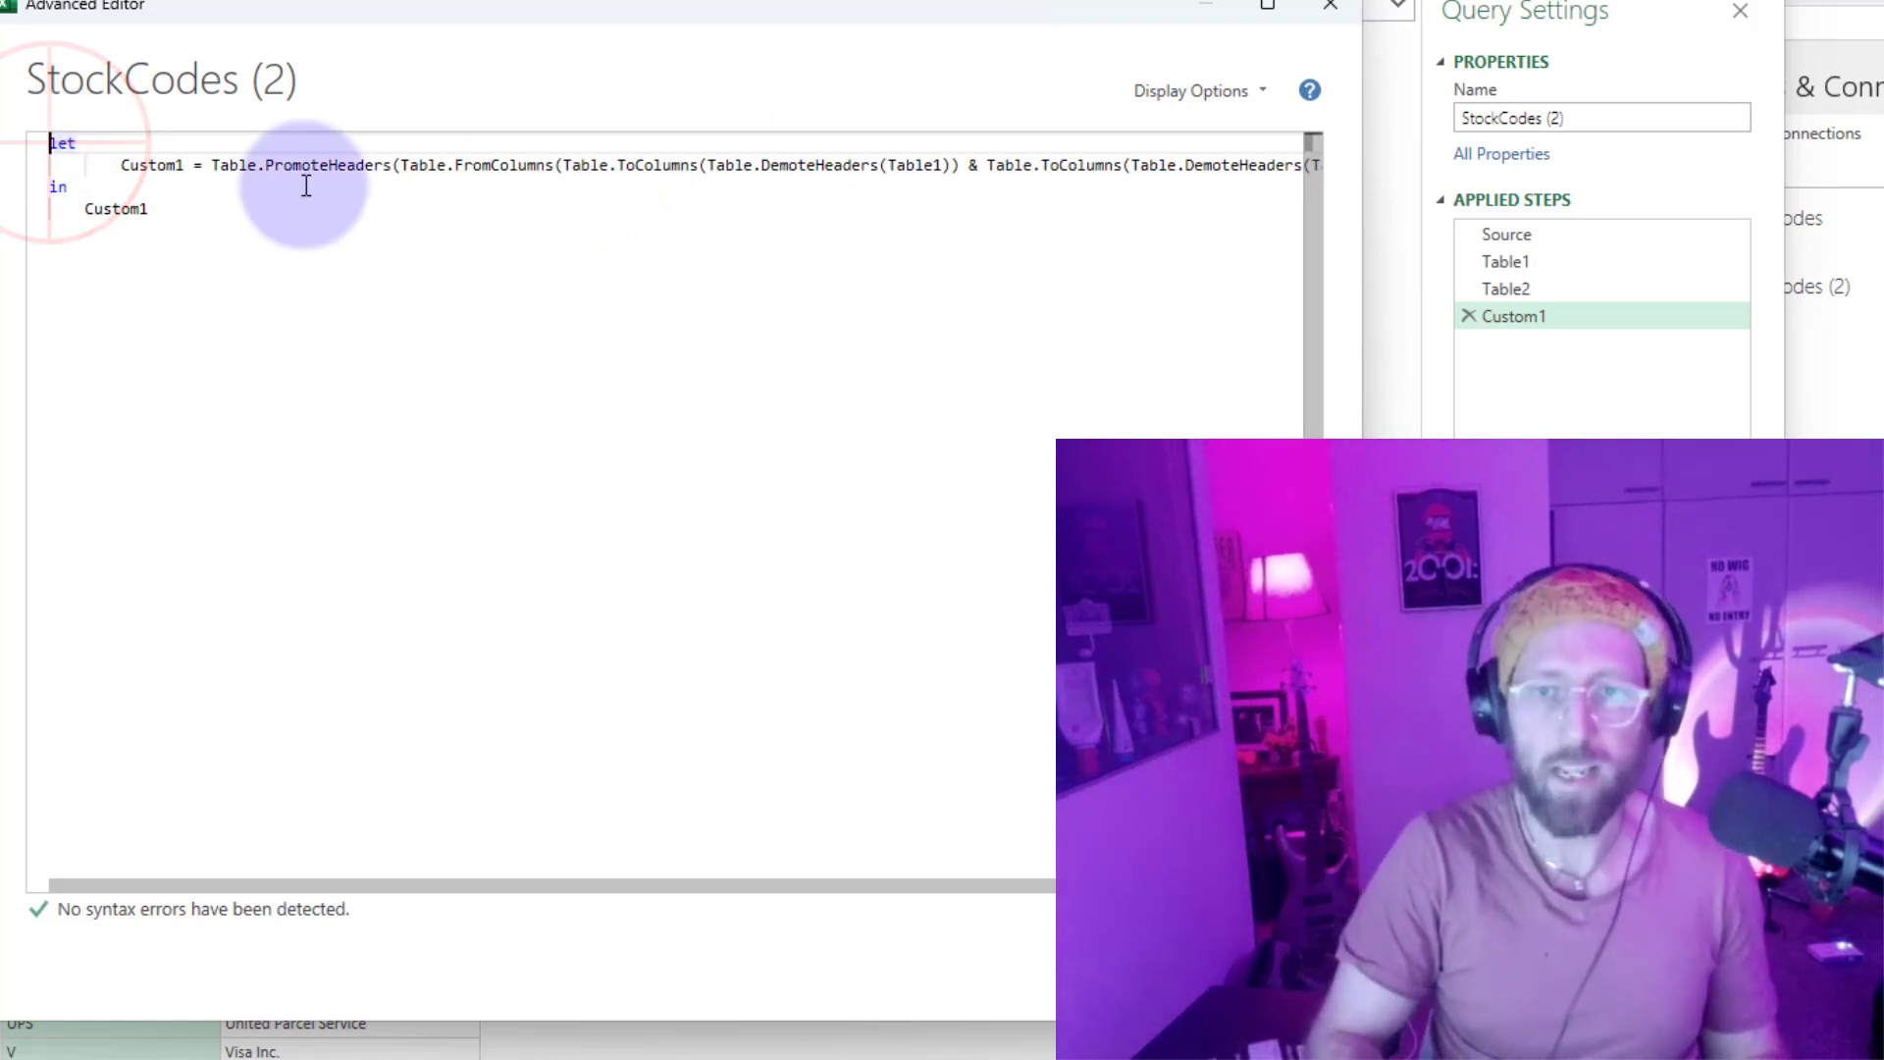
key(Up)
text((Tab)
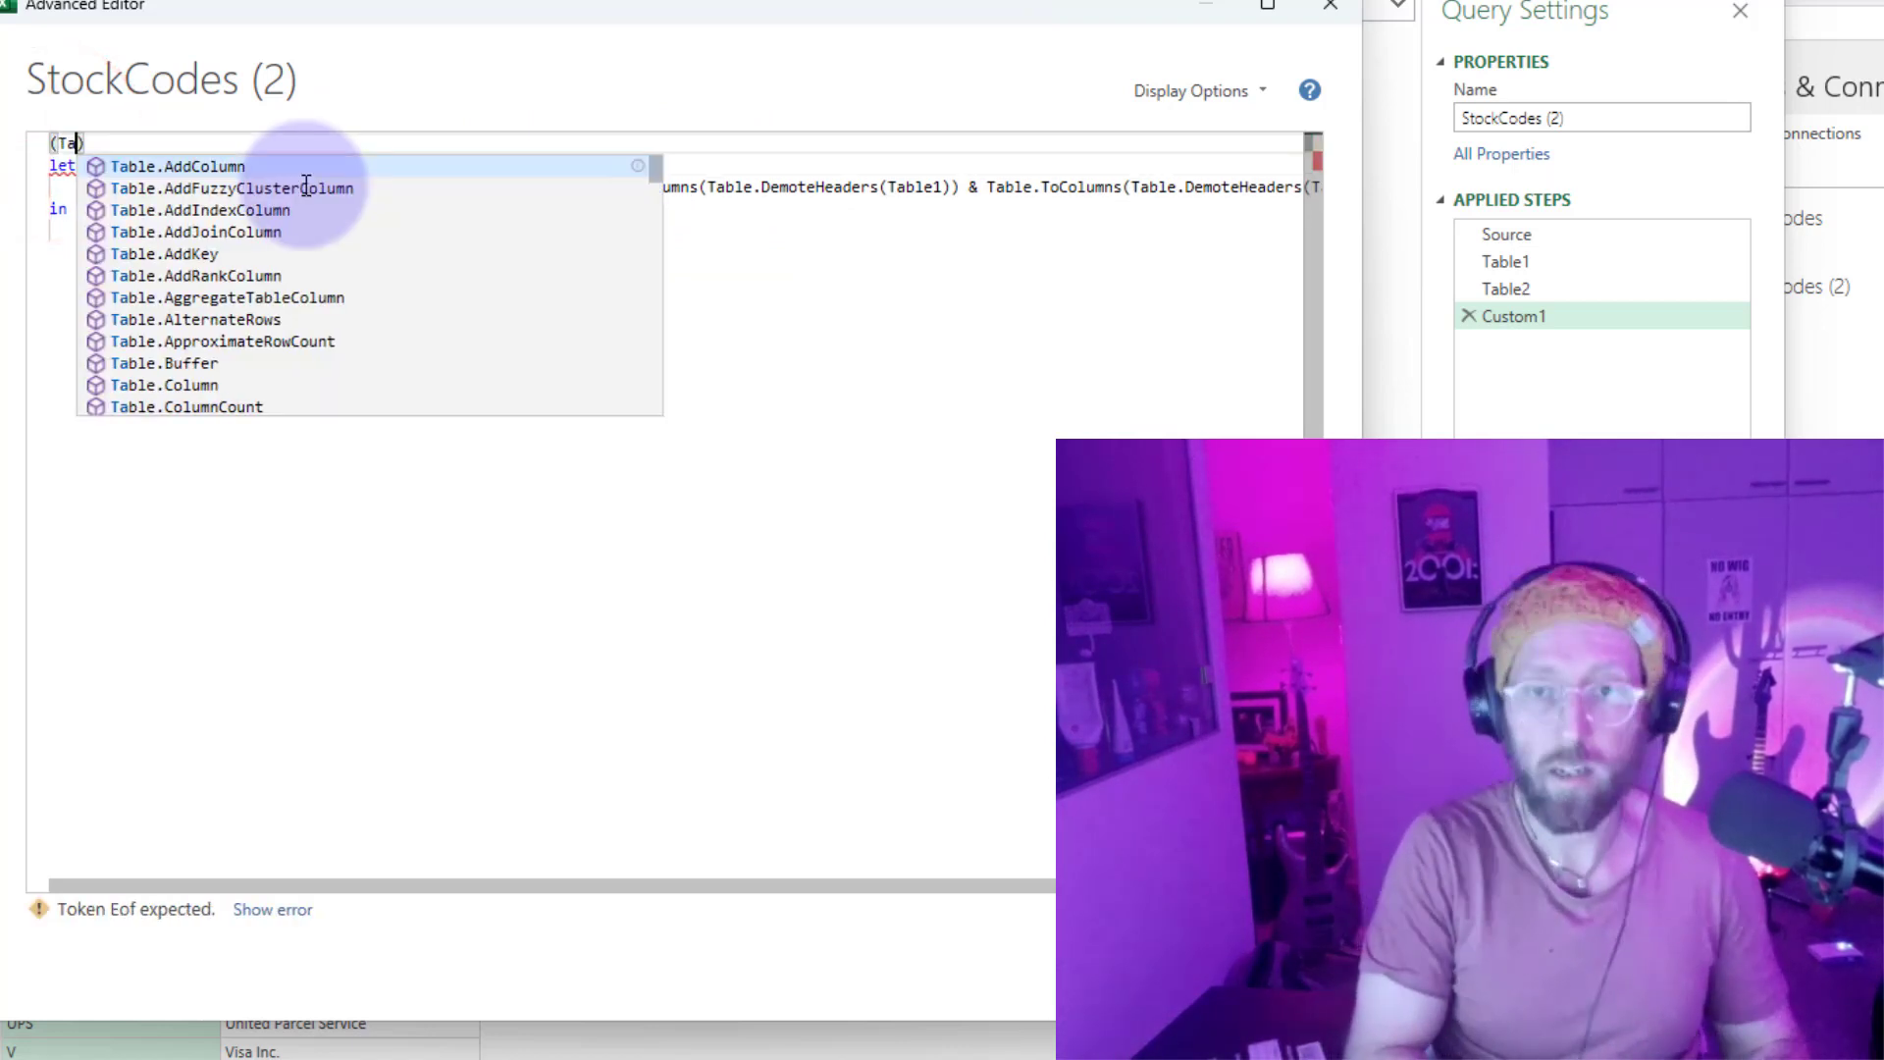
text(le1, Tab)
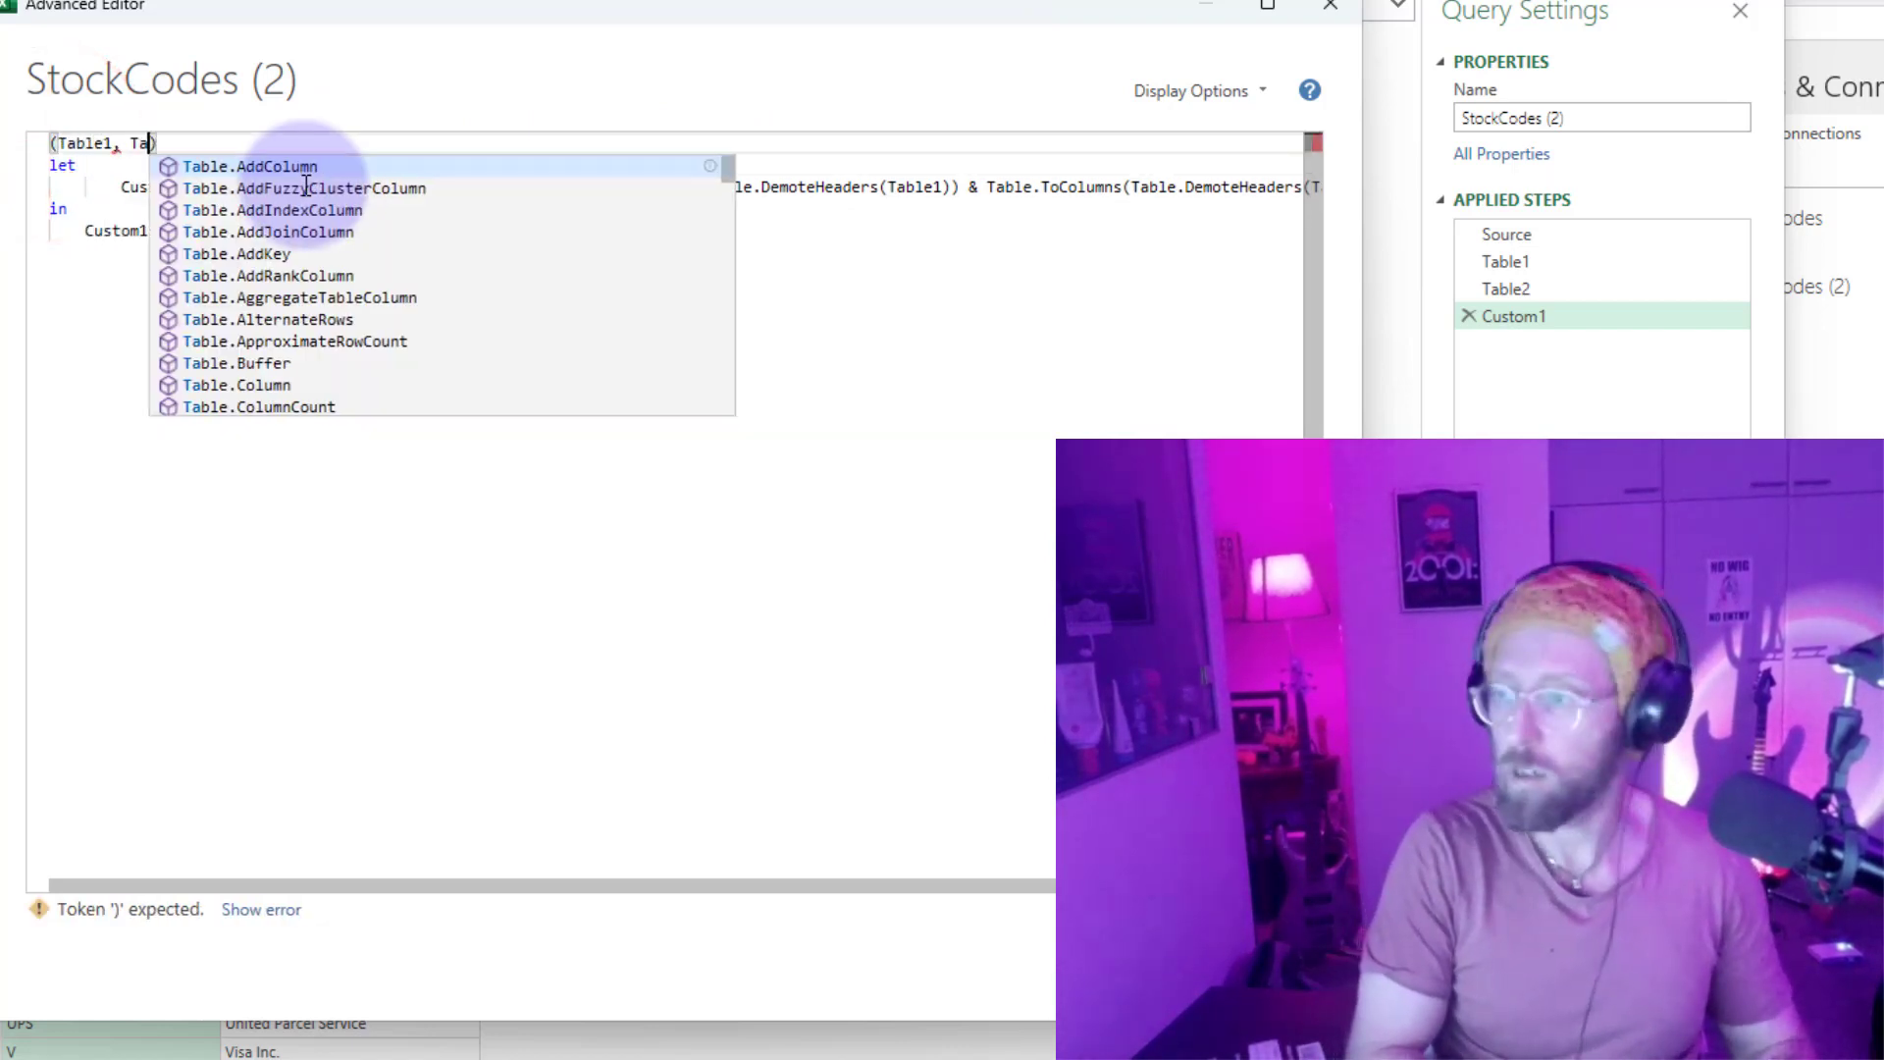
text(le2))
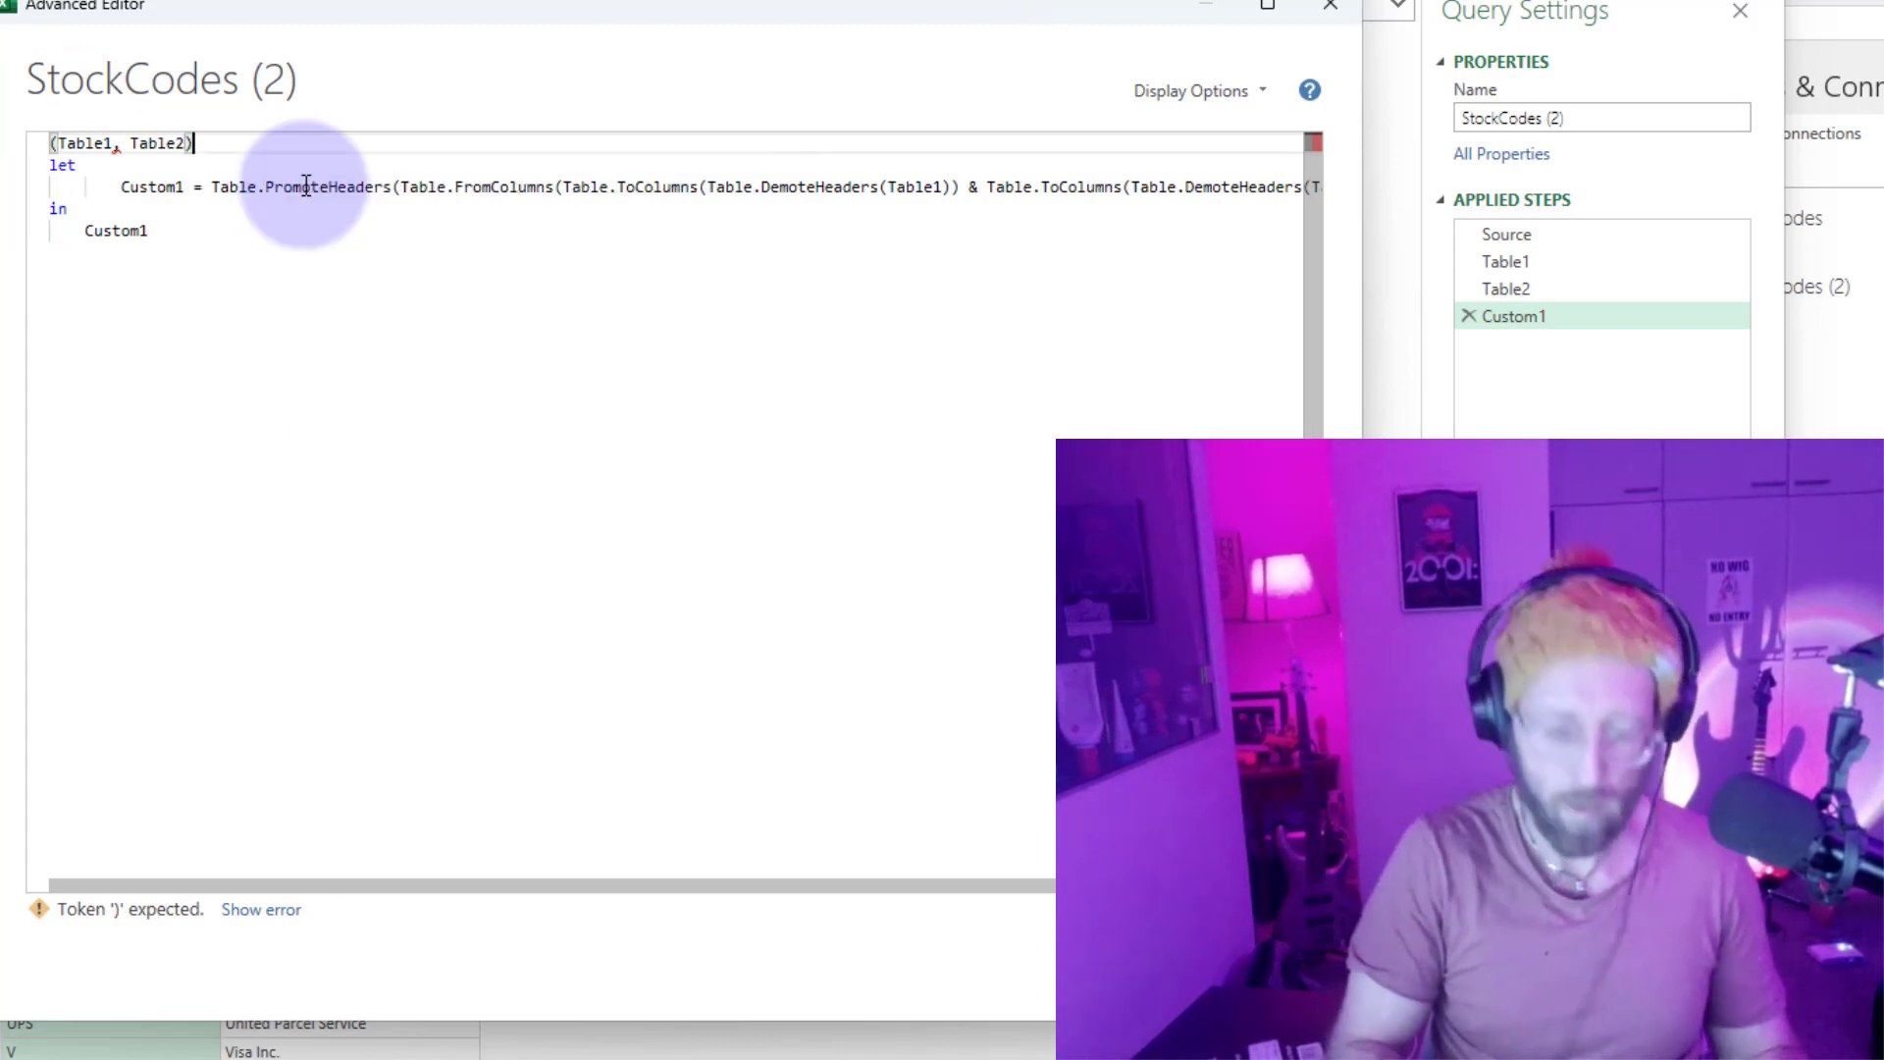
text(=>)
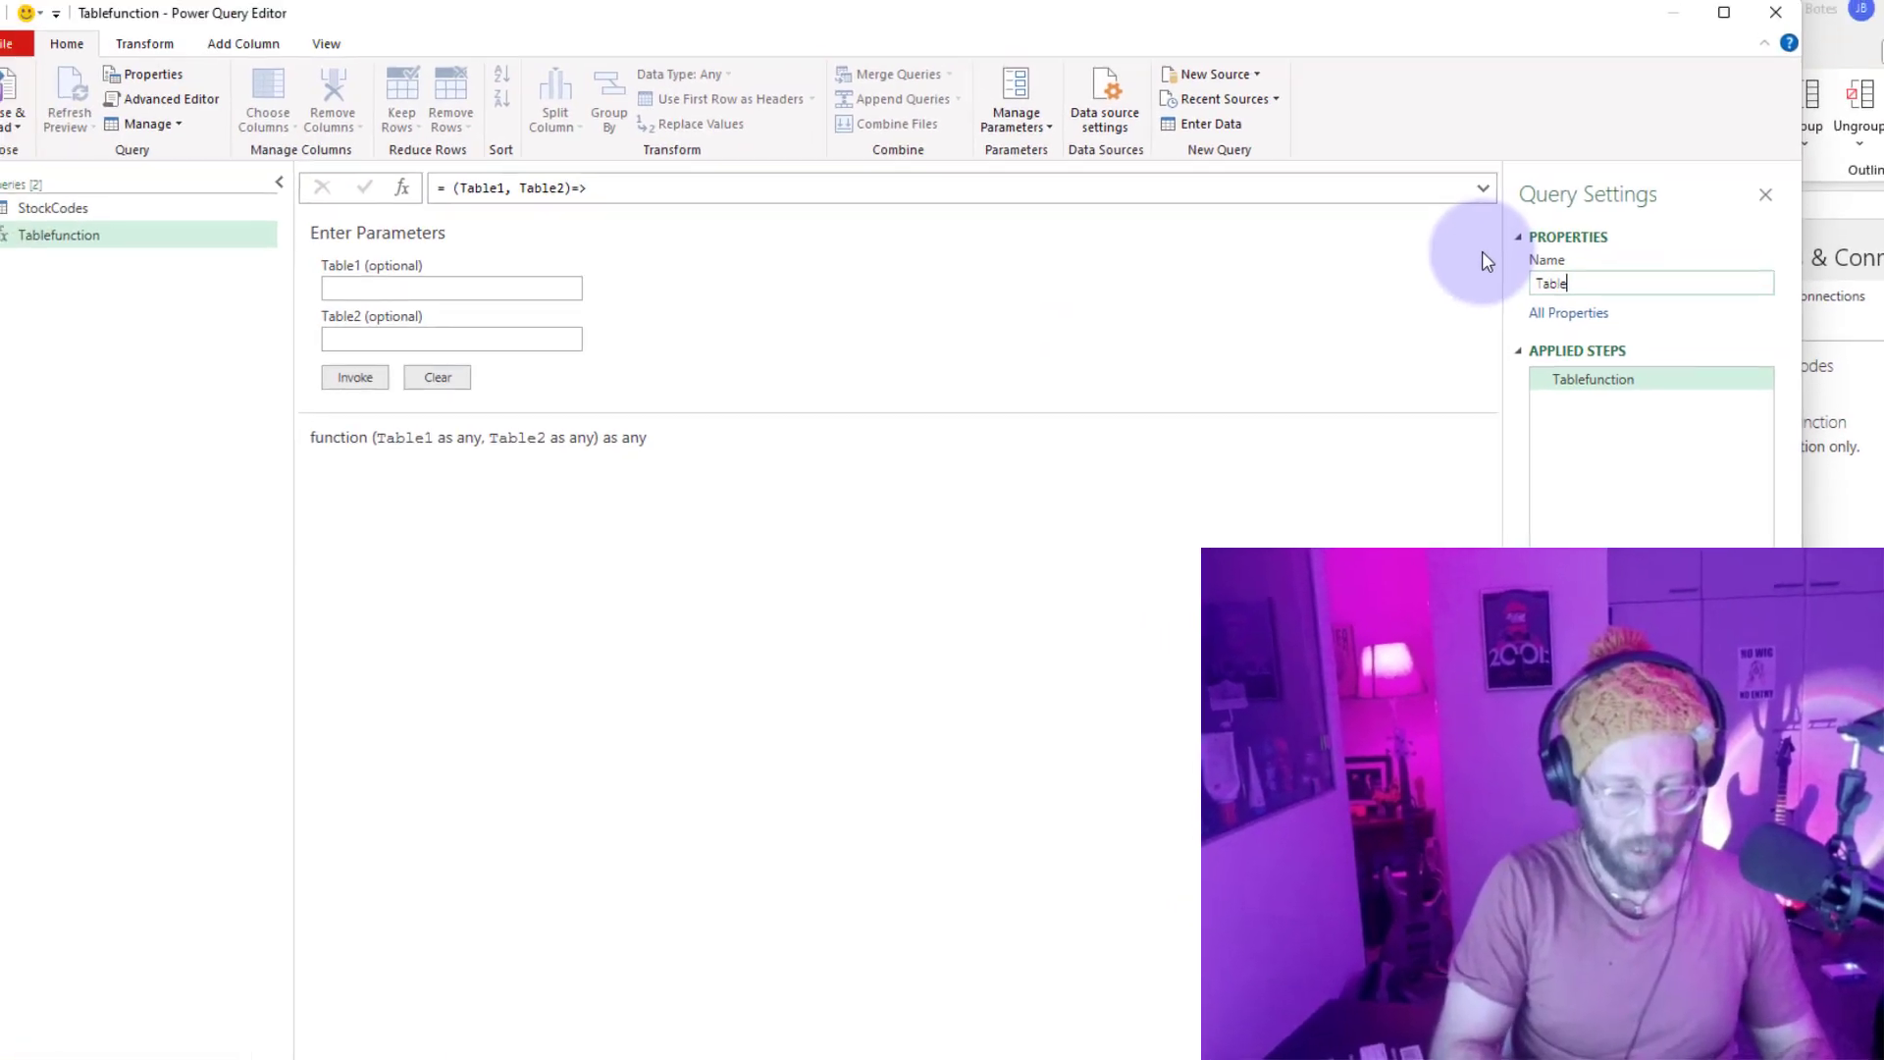
Name the function TableStockFunction and duplicate the StockCodes query.
text(StockFunction)
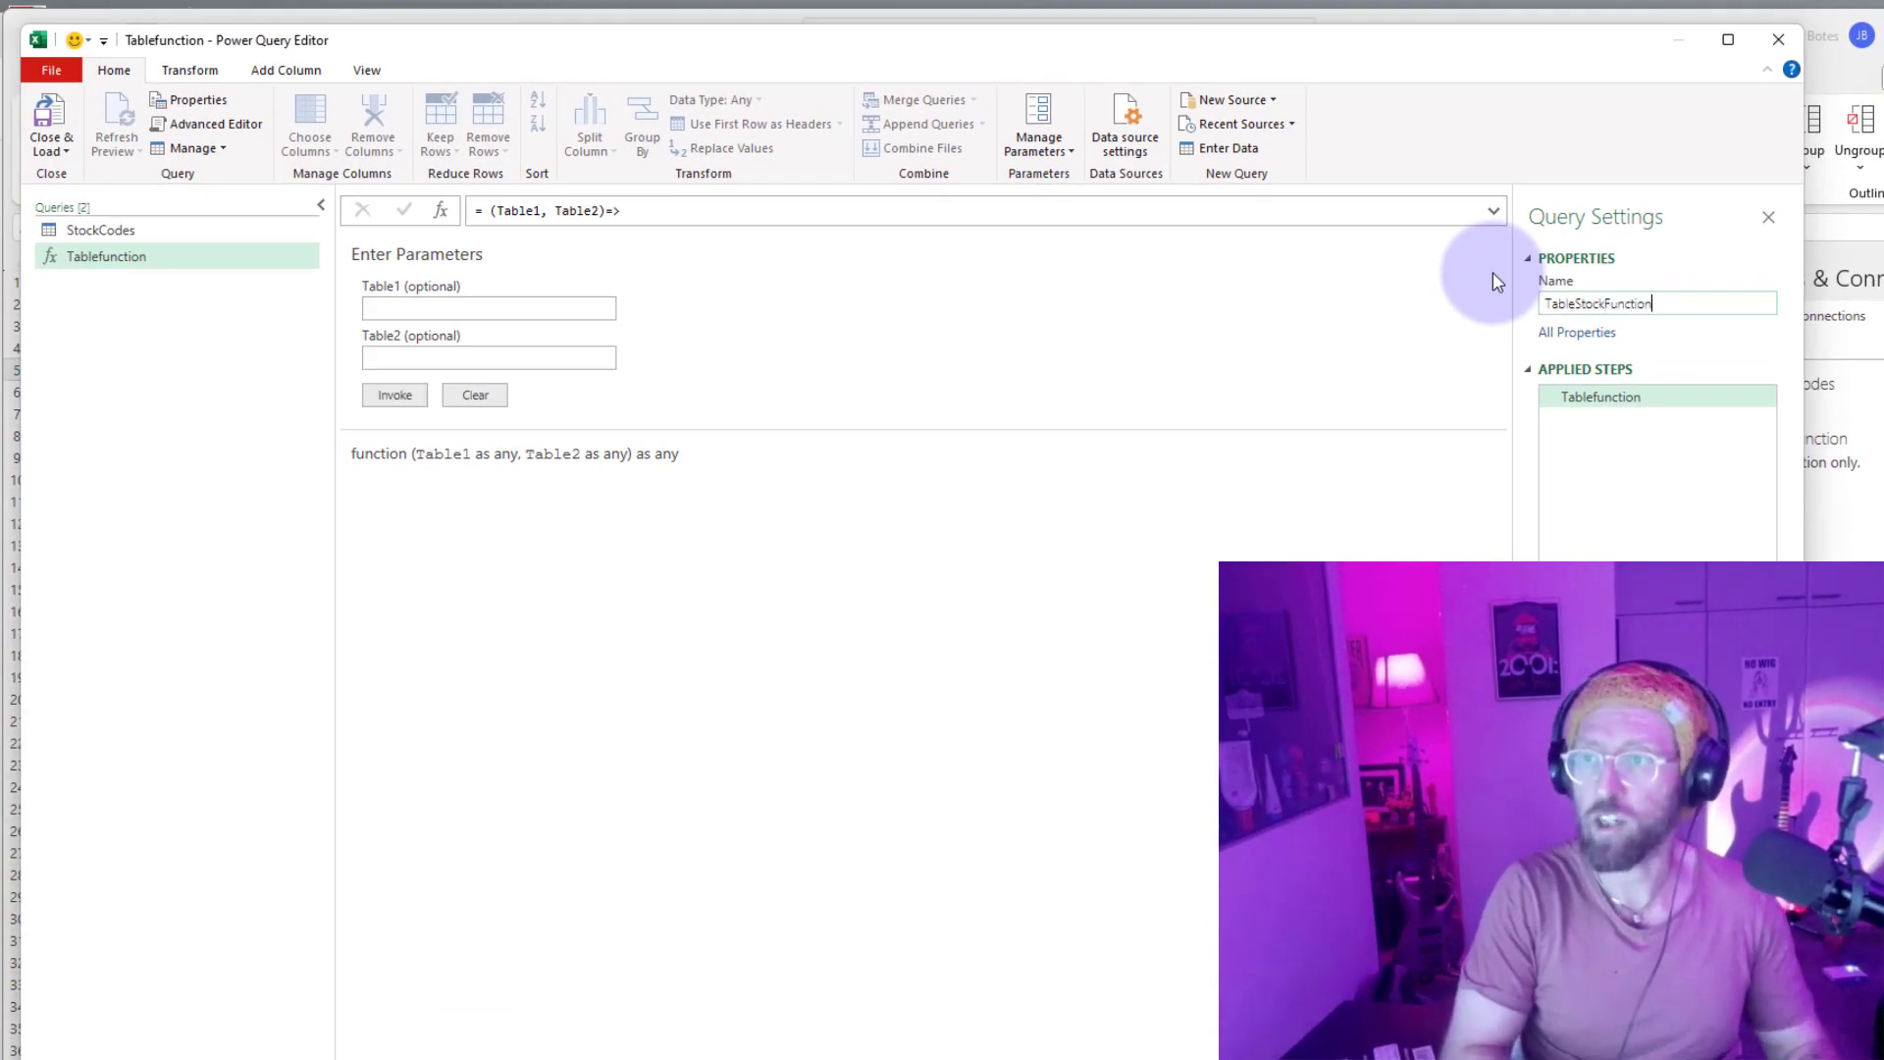
click(94, 229)
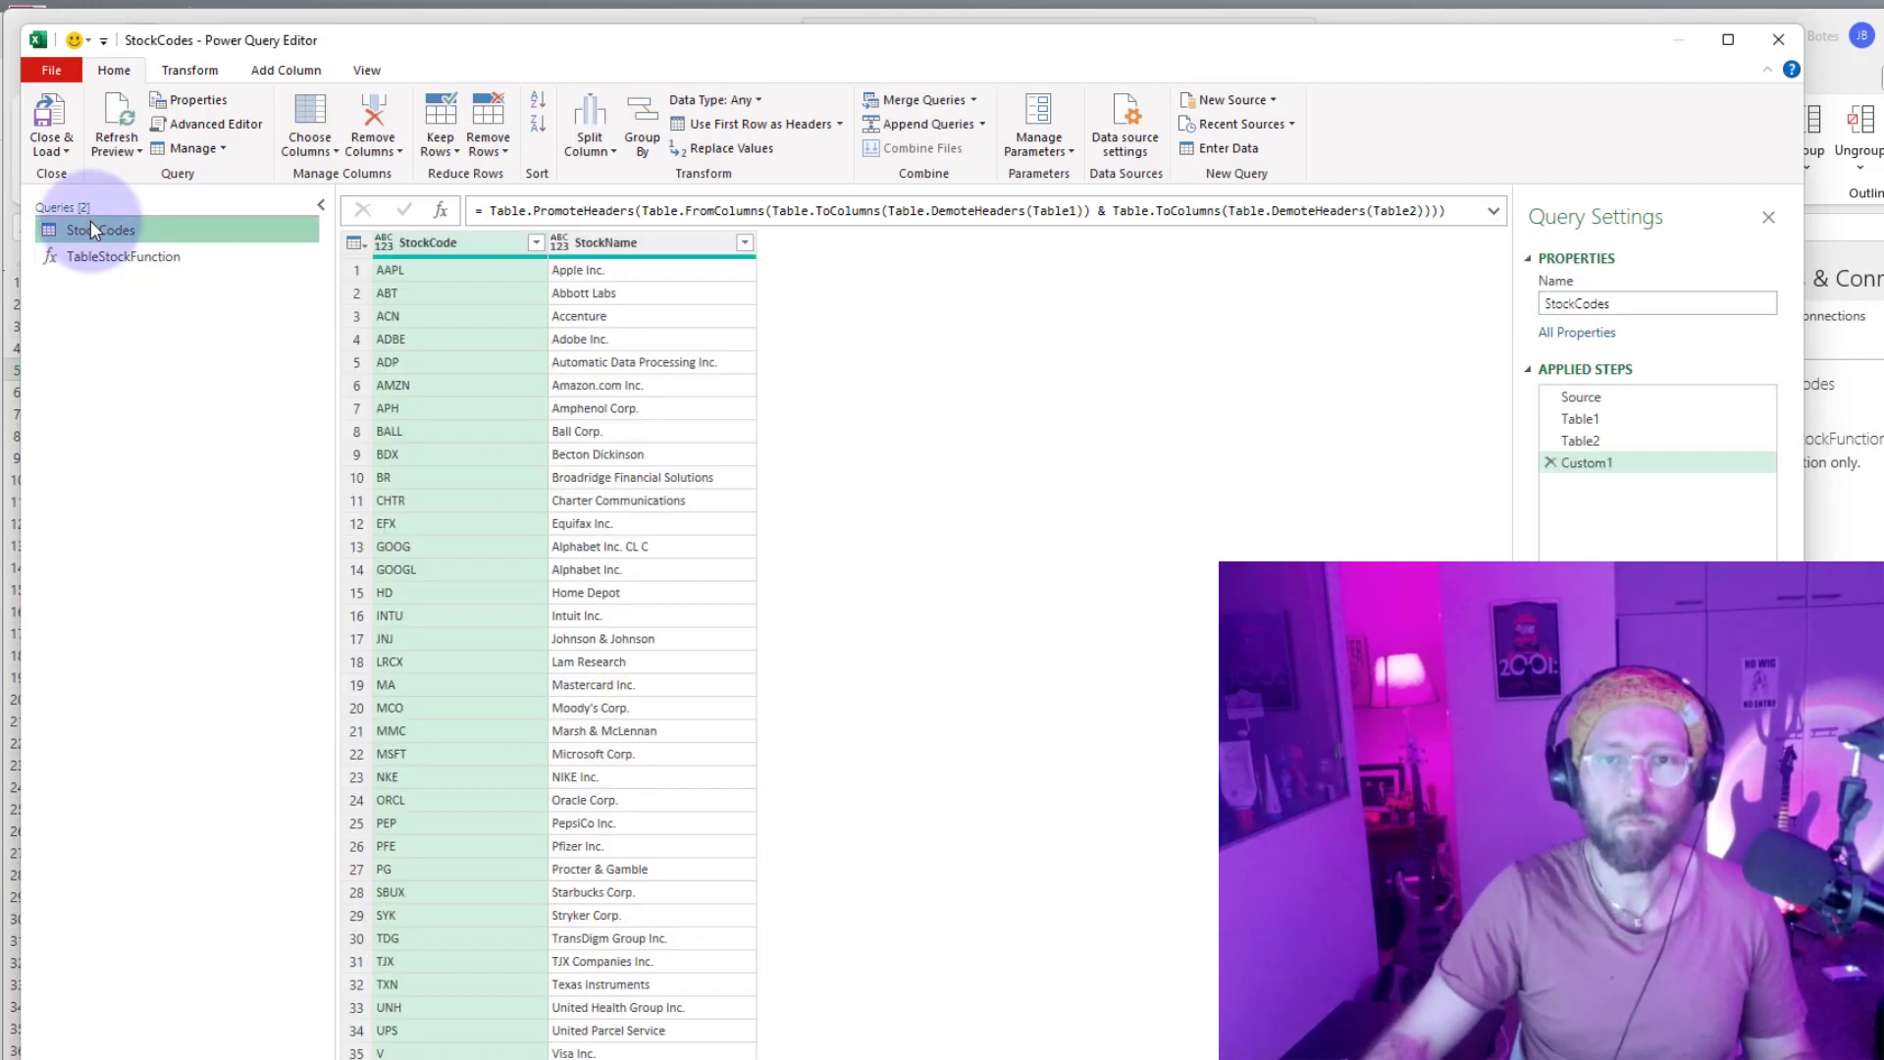
right_click(102, 229)
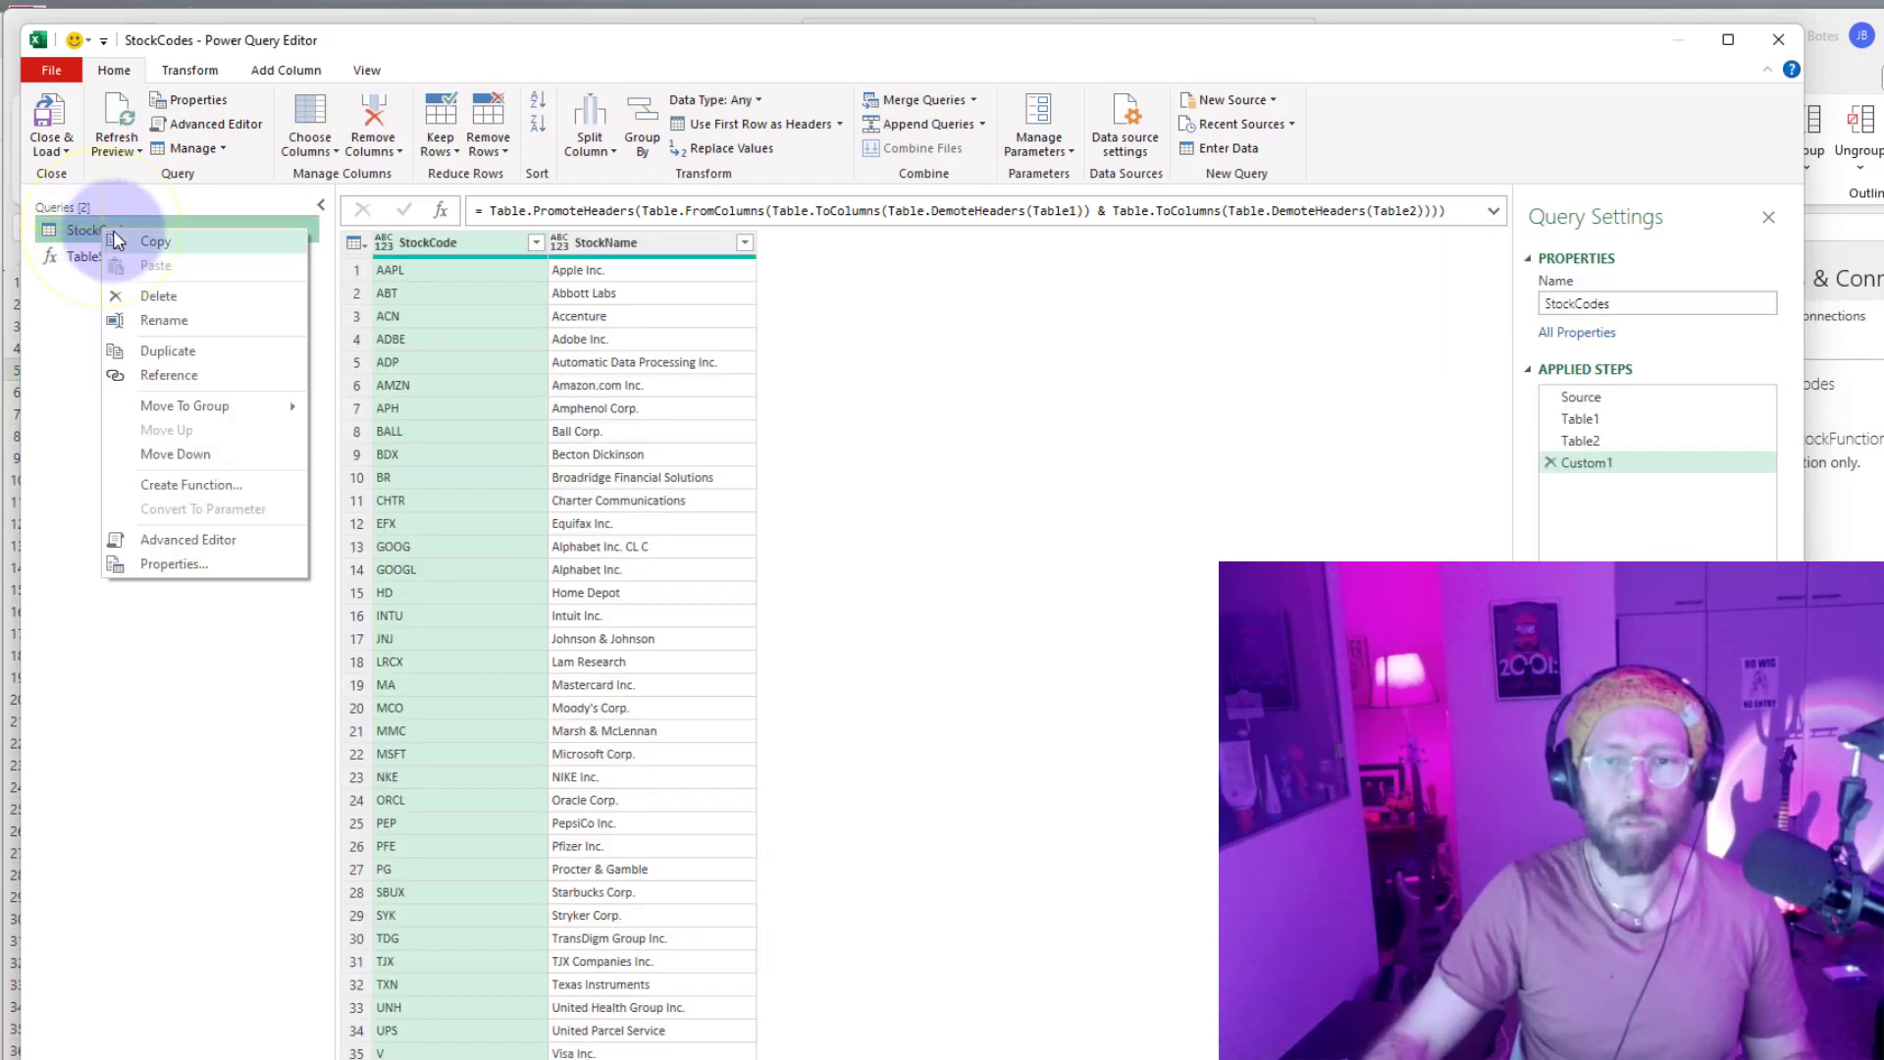
click(176, 354)
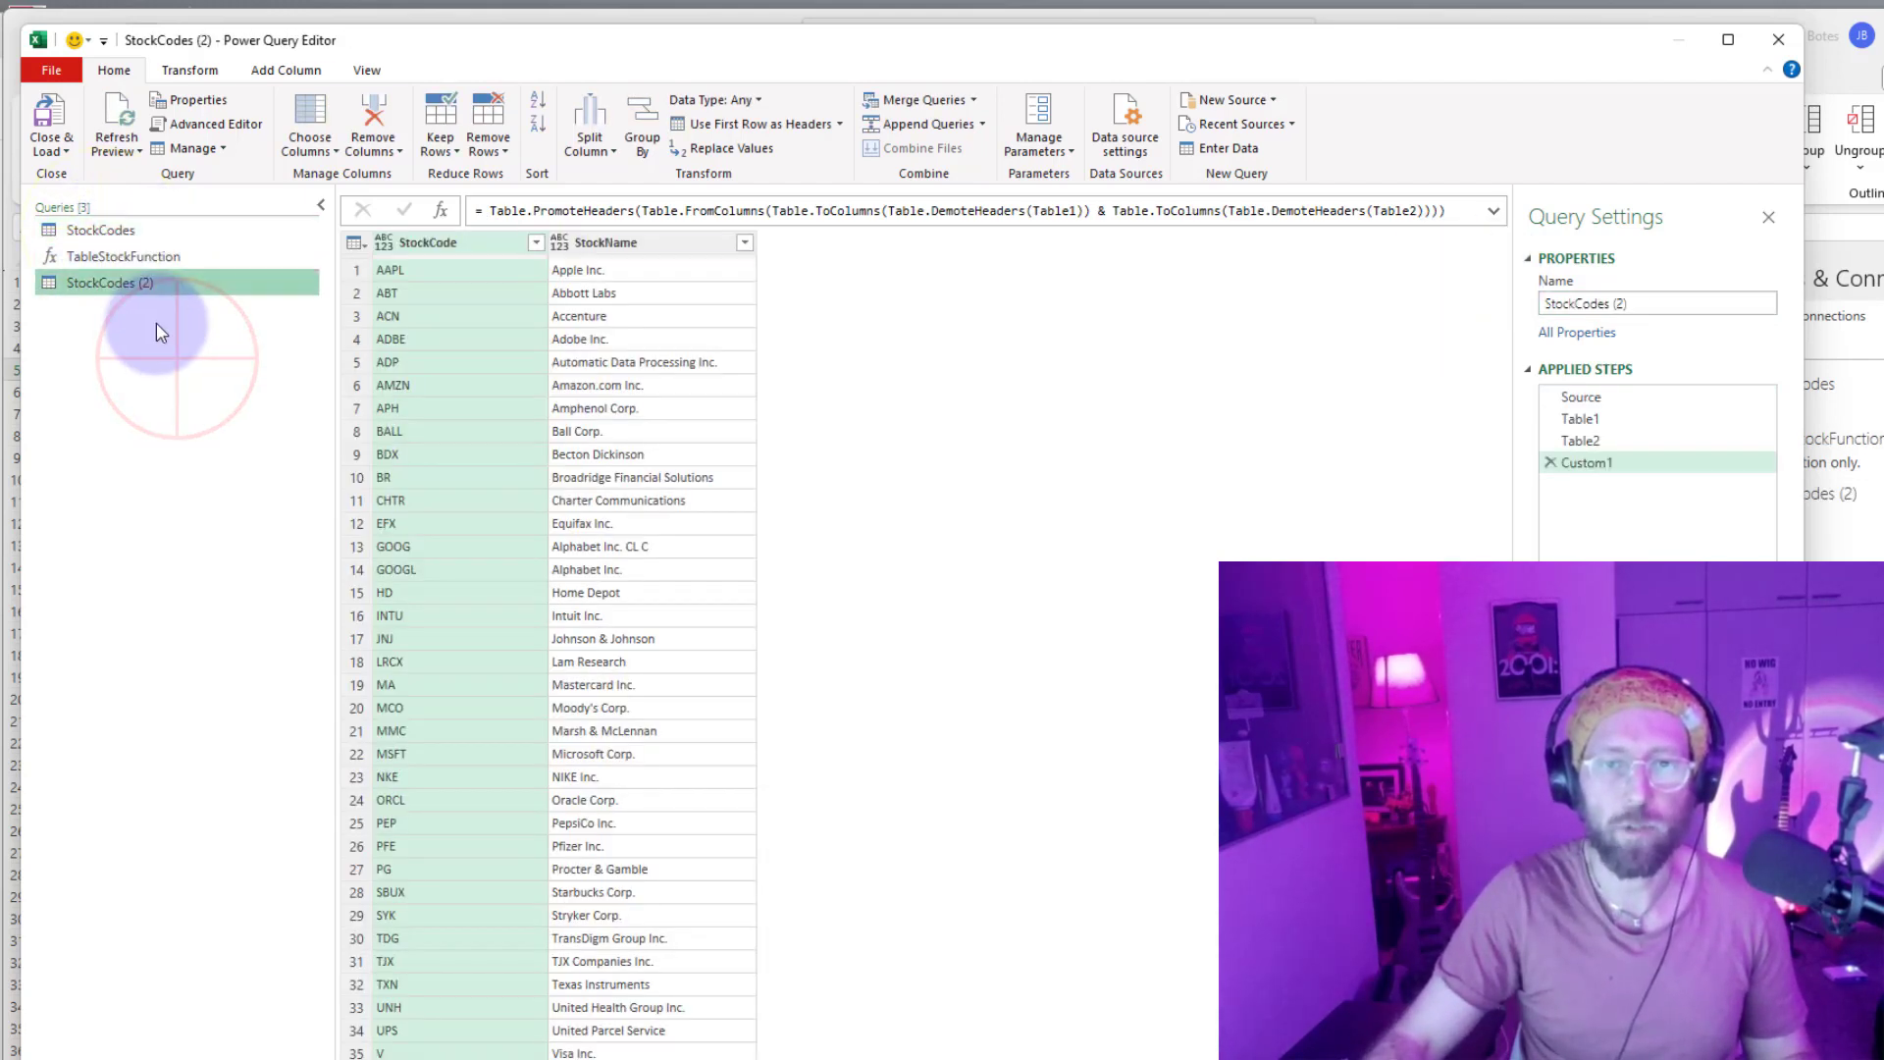
Replace the Custom1 step with =TableStockFunction(Table1, Table2).
click(1551, 461)
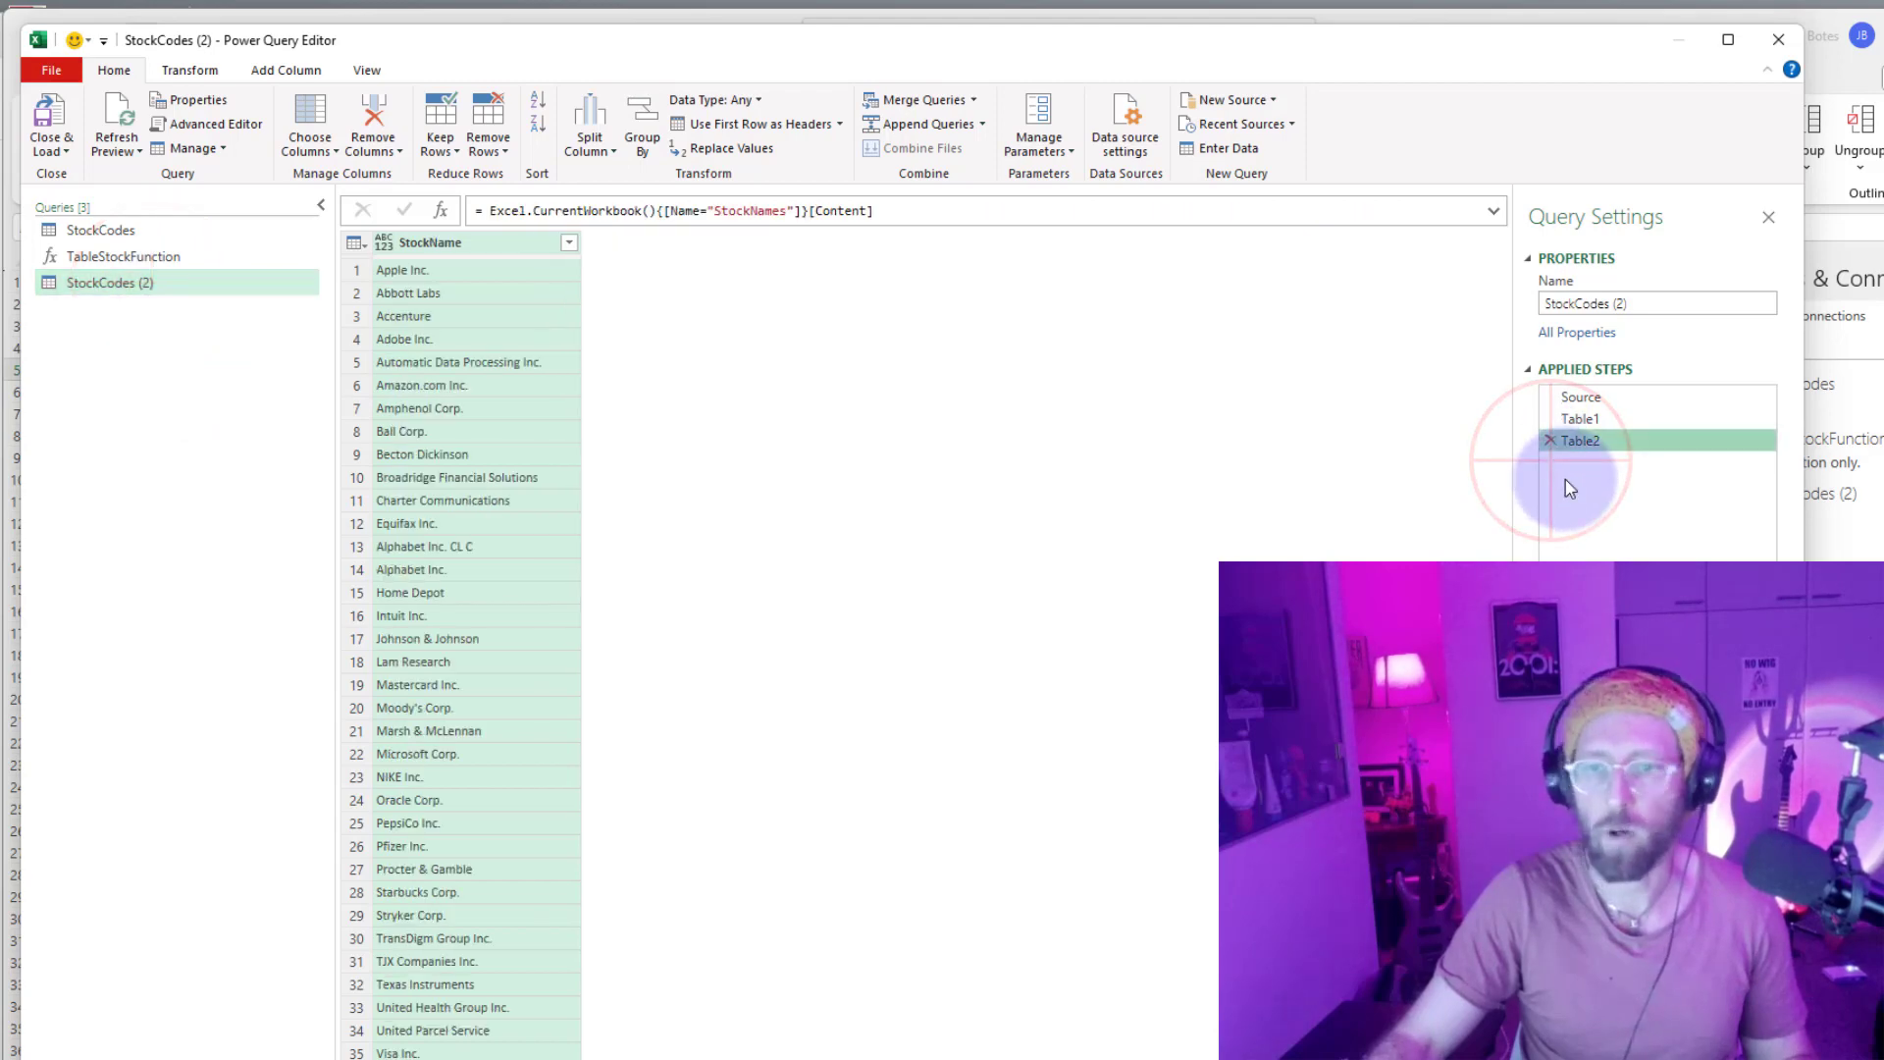
click(442, 210)
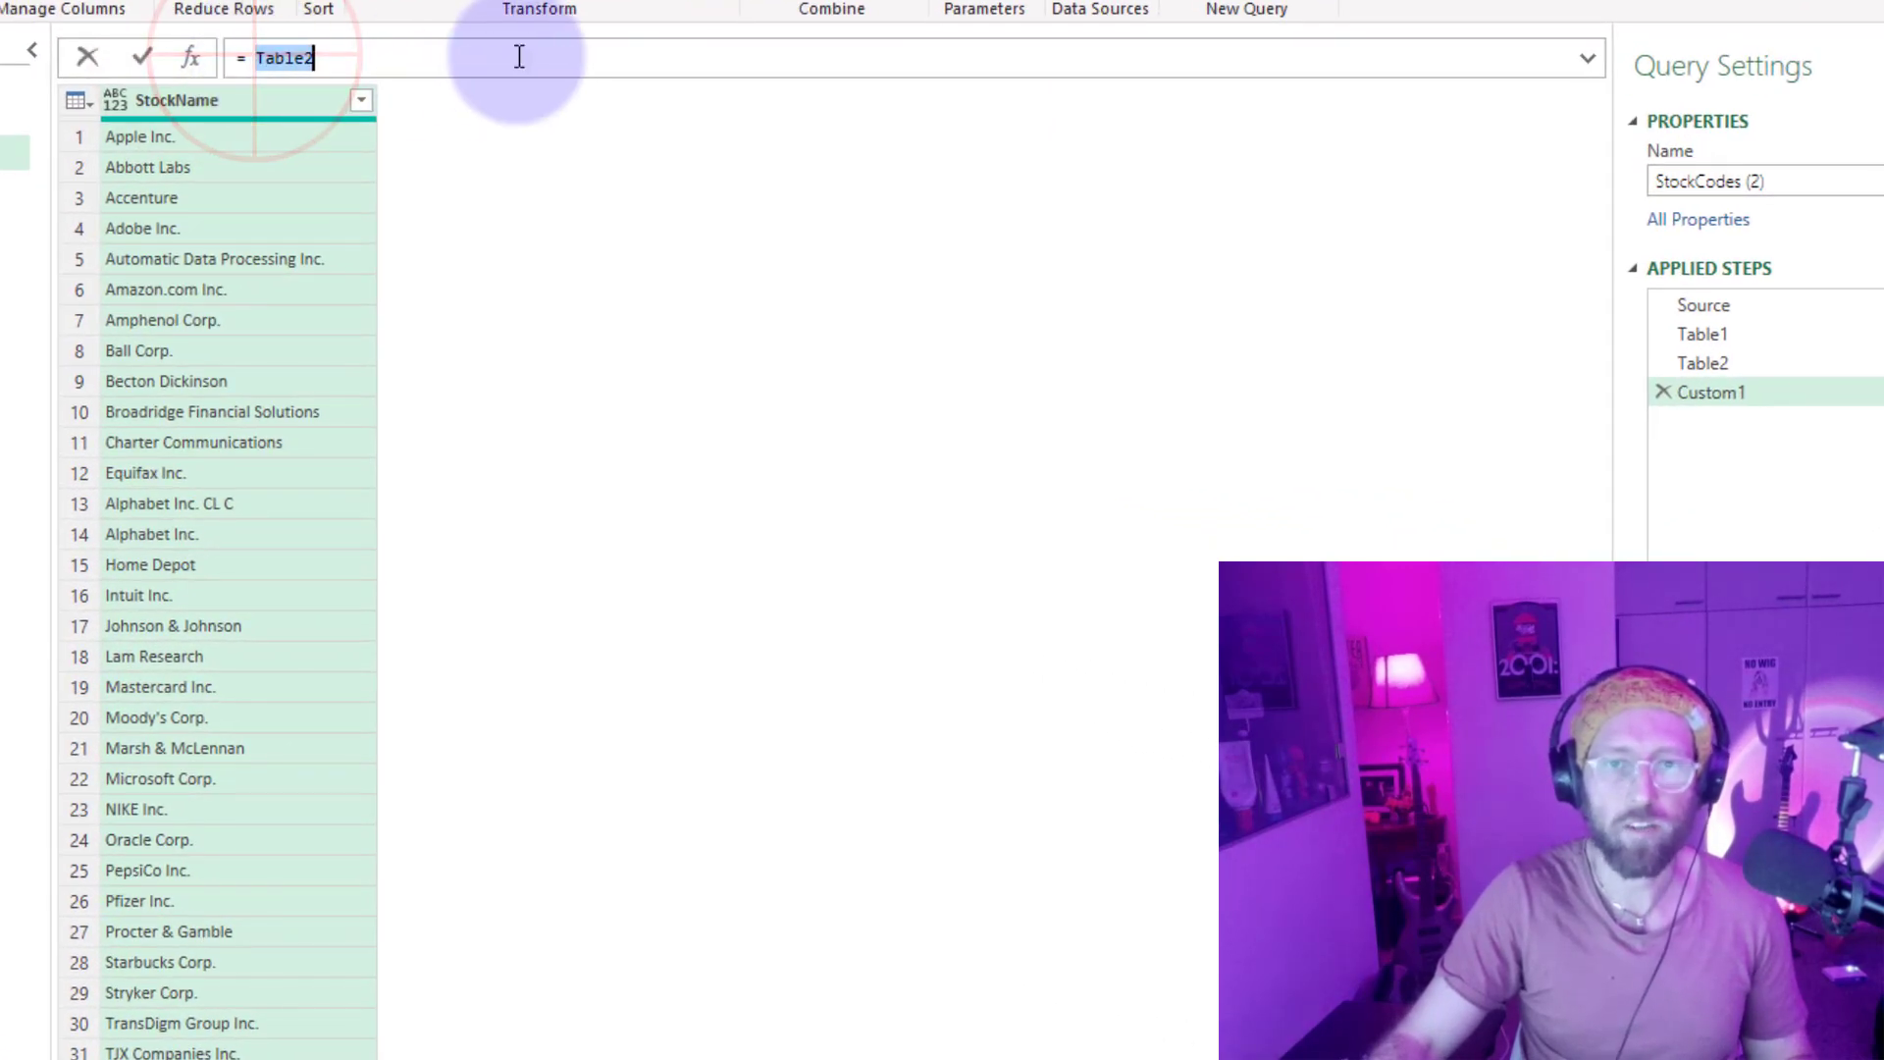
text(Table)
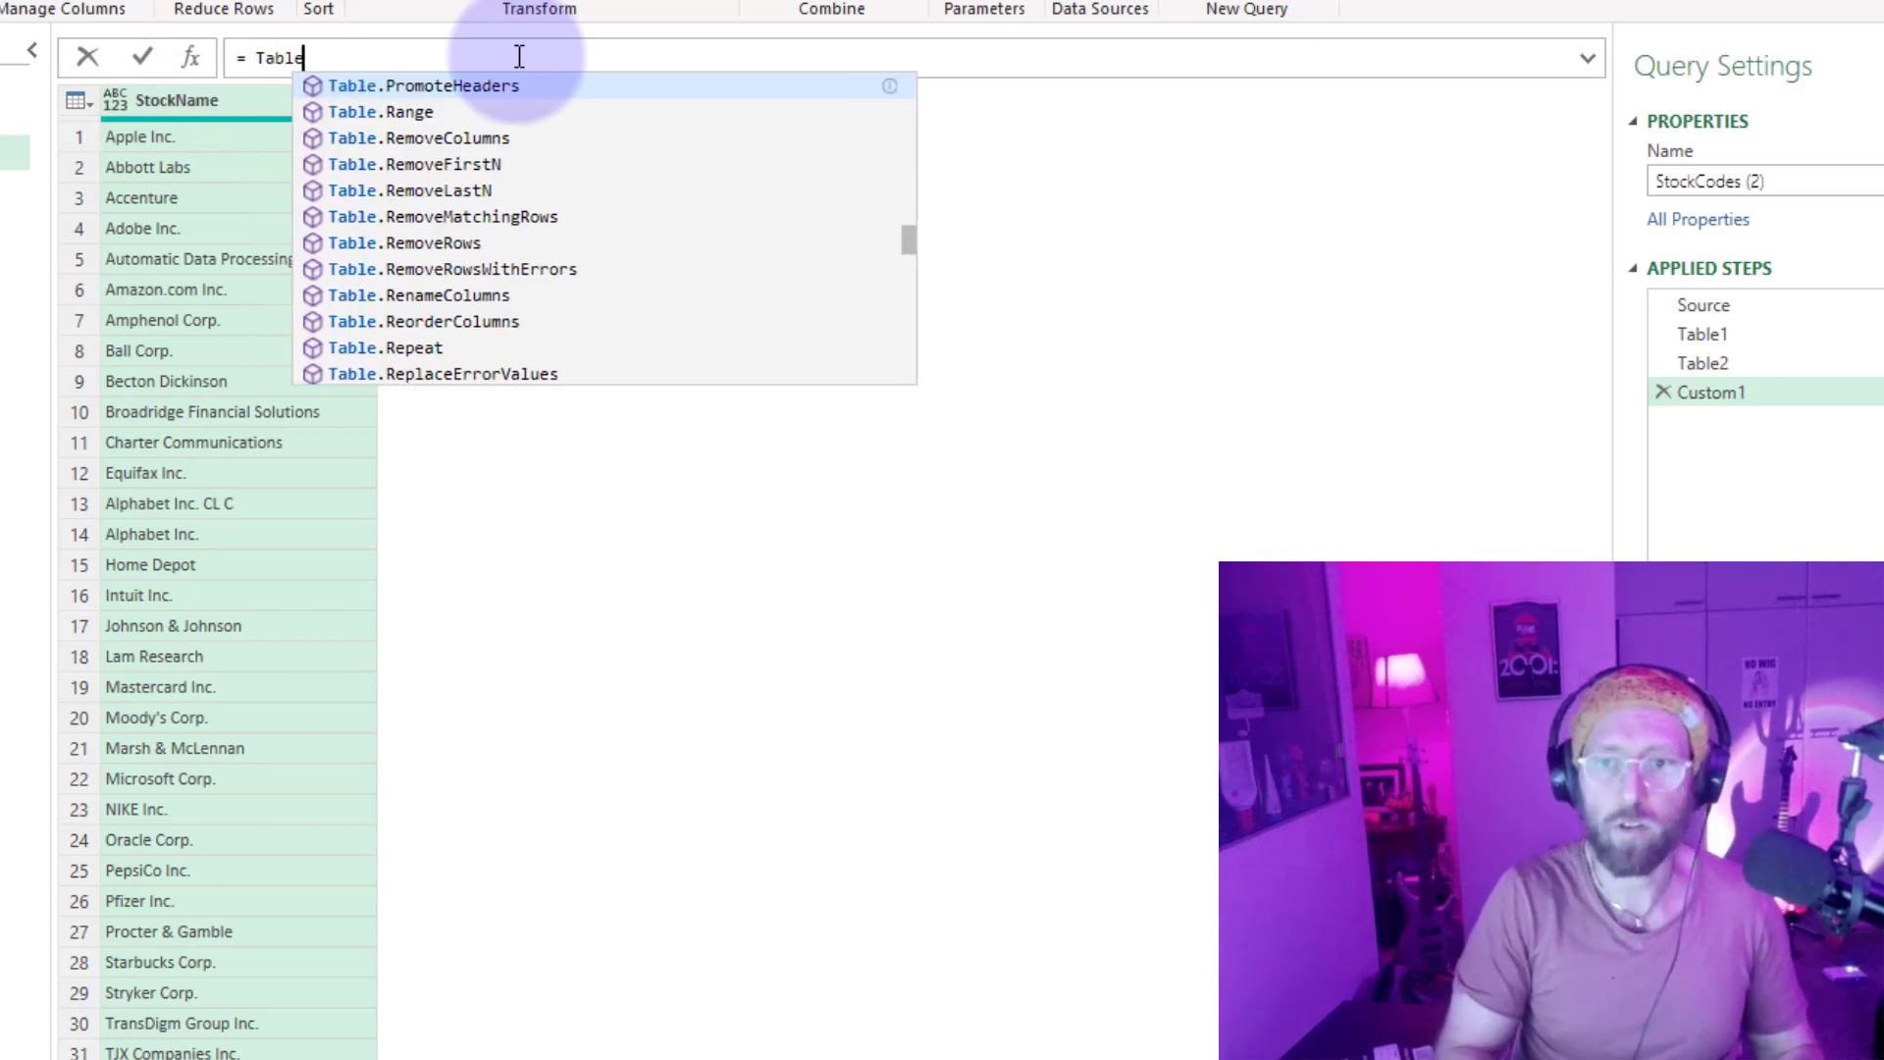
text(Stock)
key(Tab)
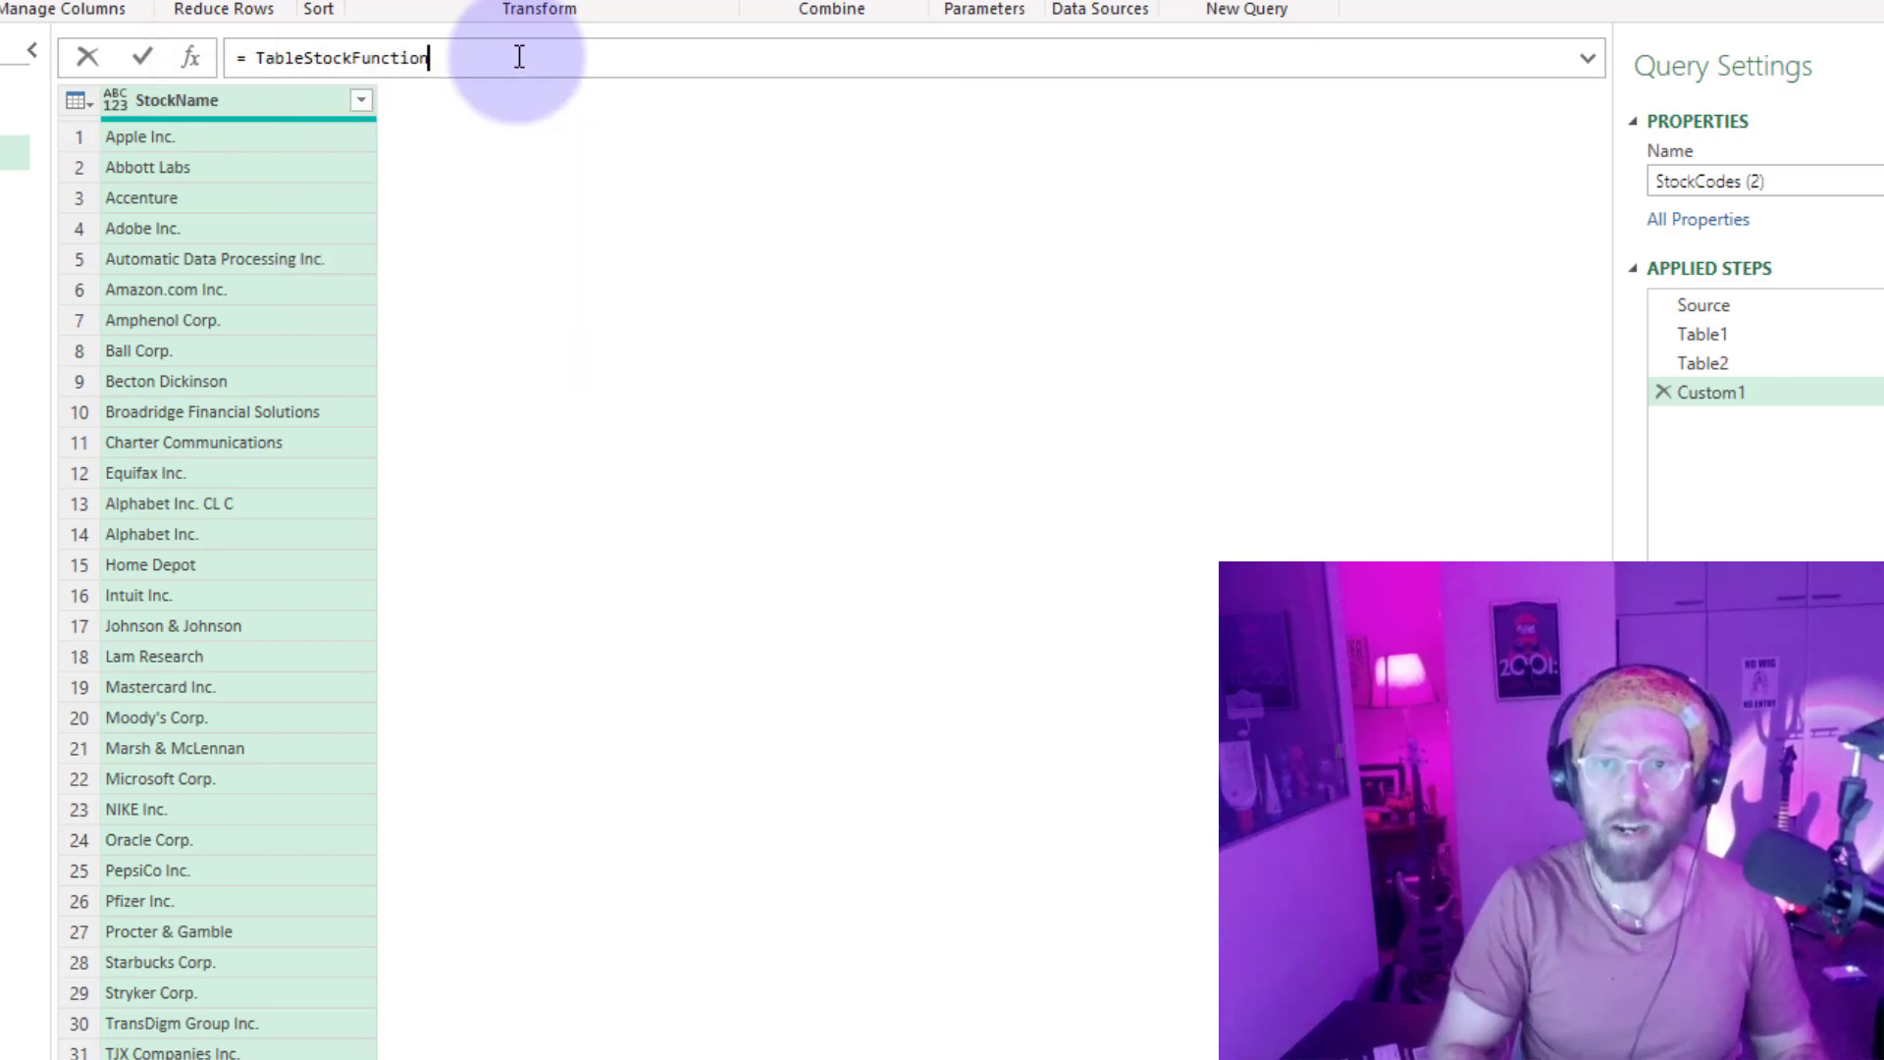
text(()
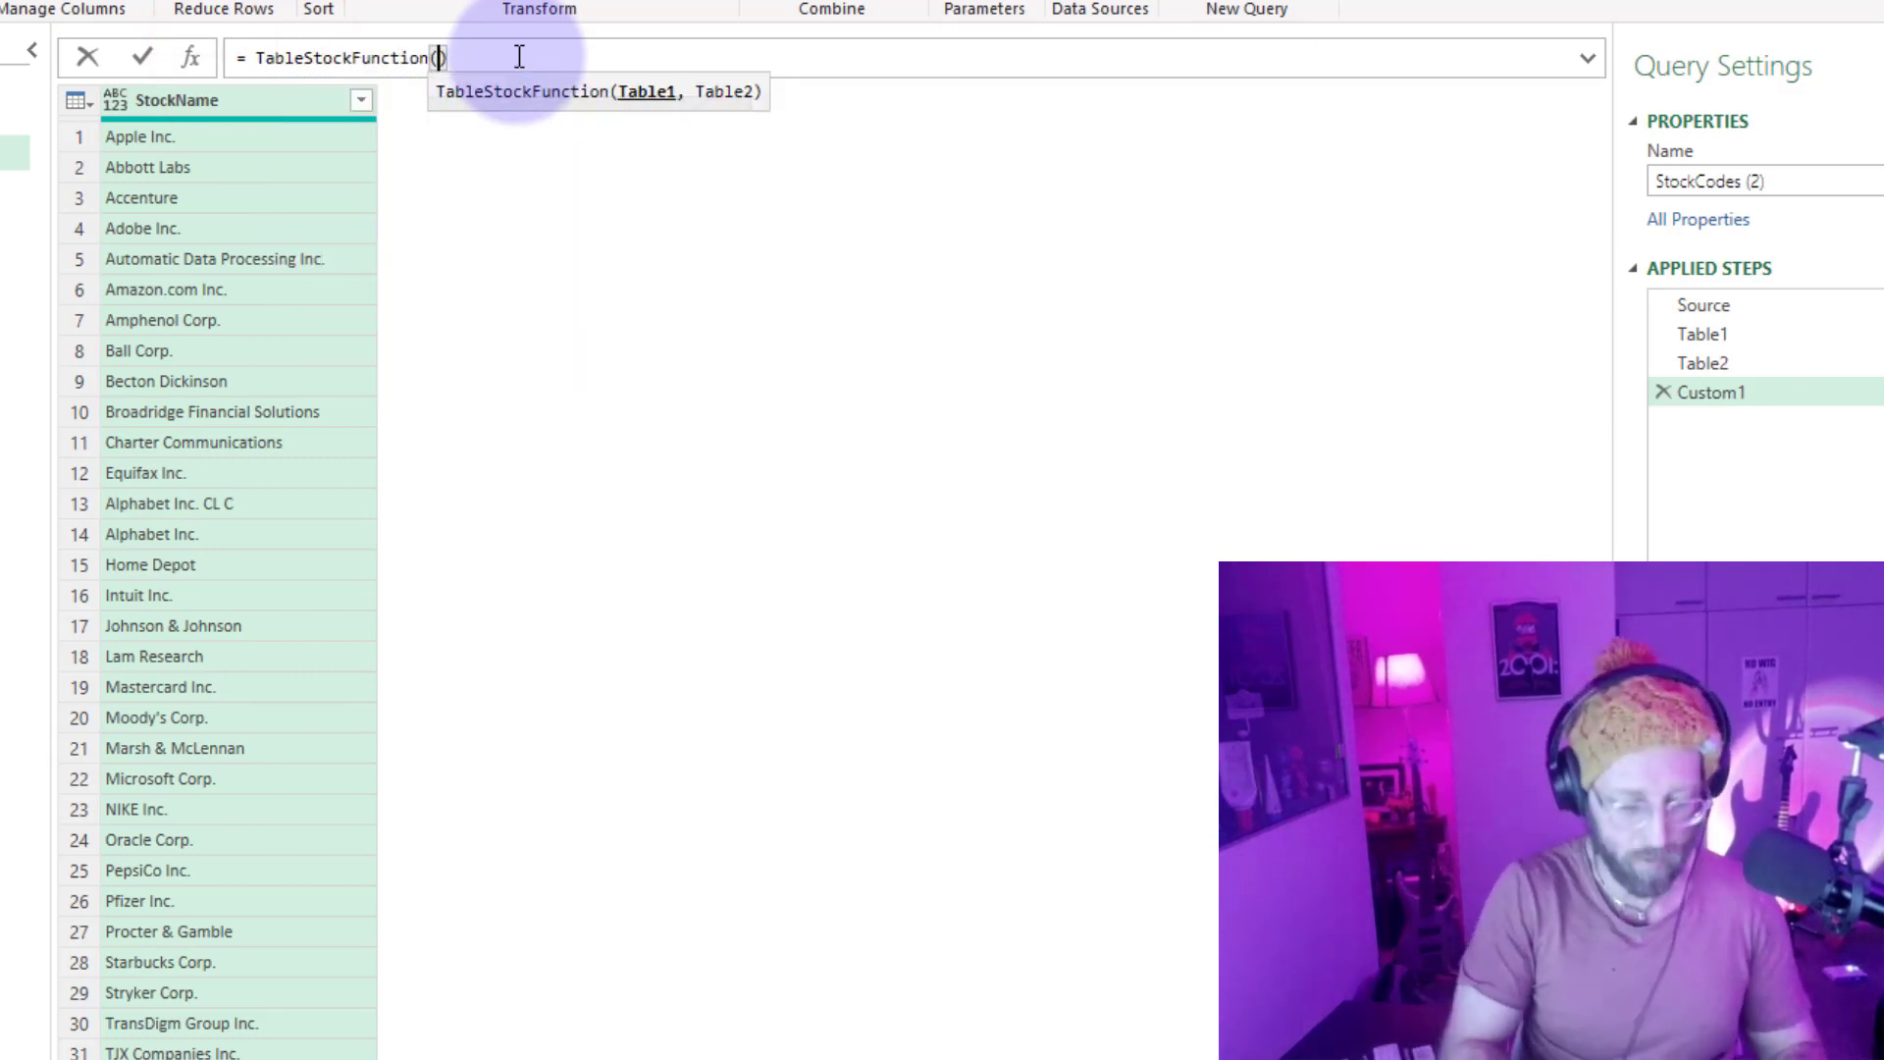
text(Table1, Tab)
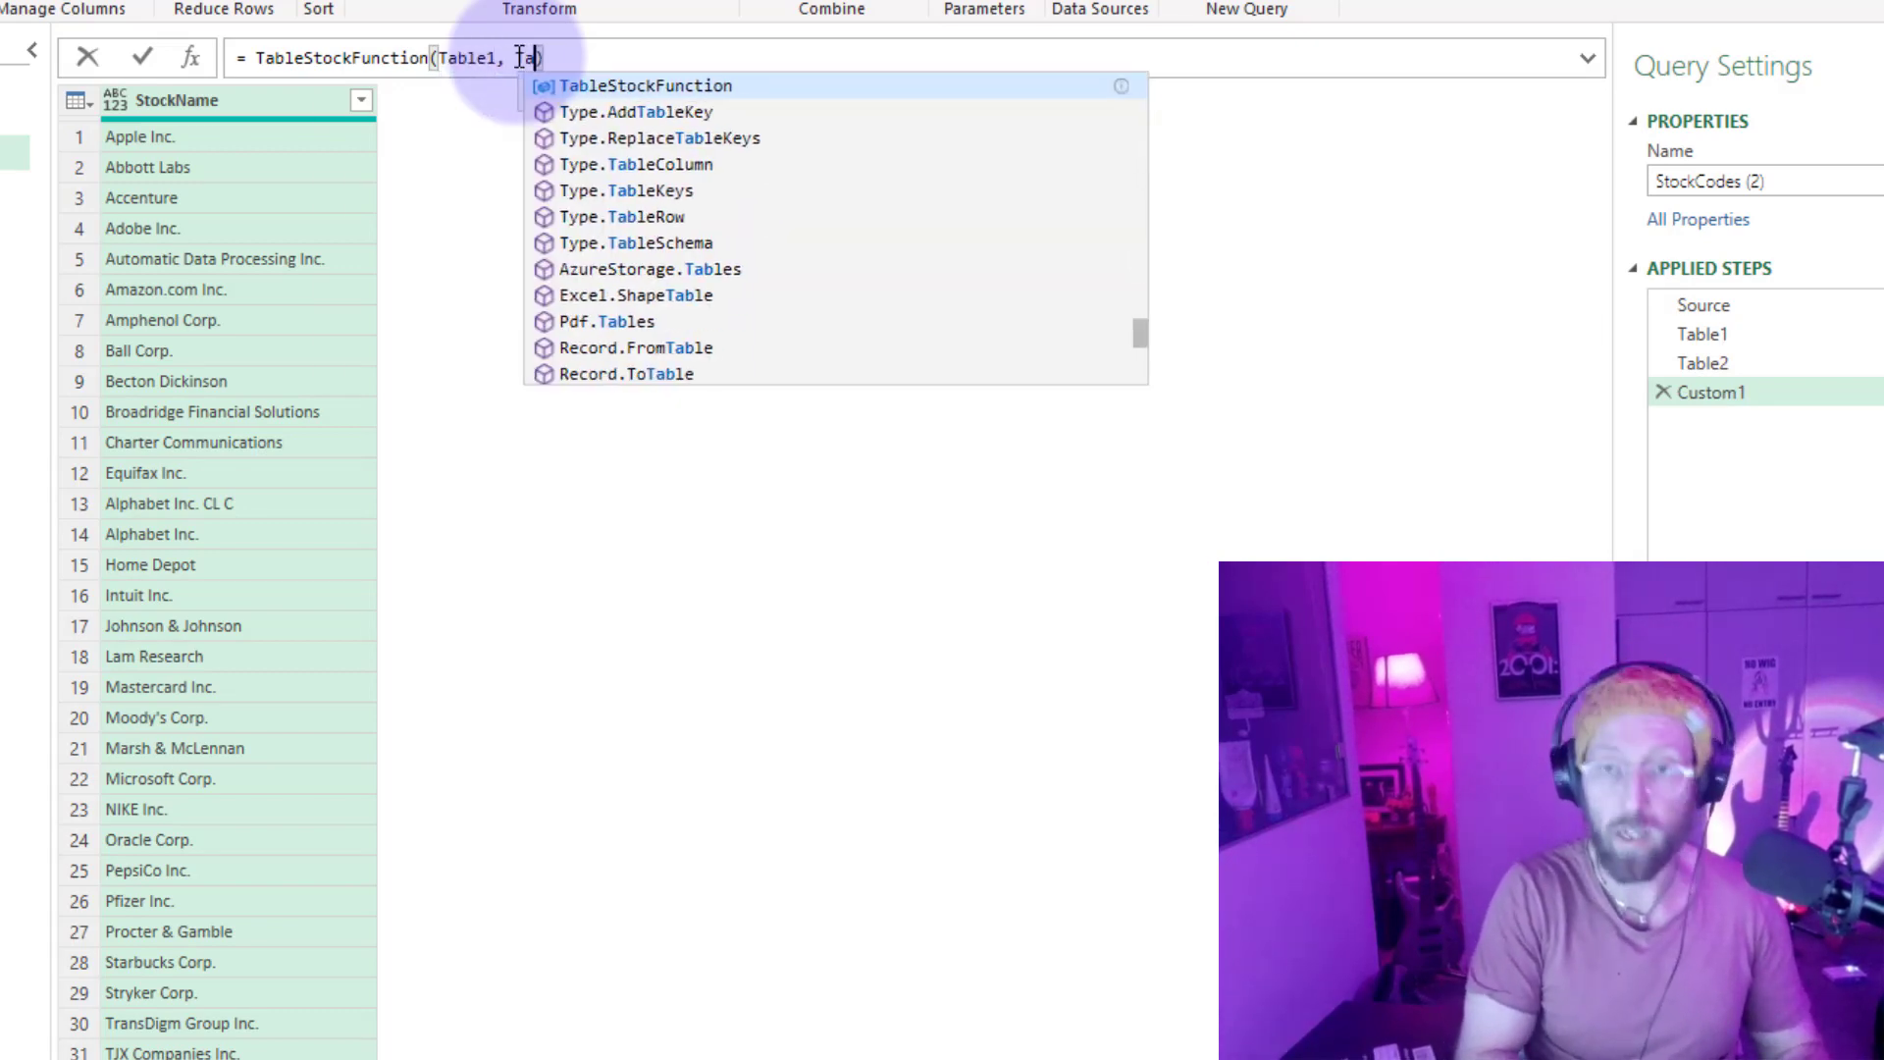
text(le2)
key(Return)
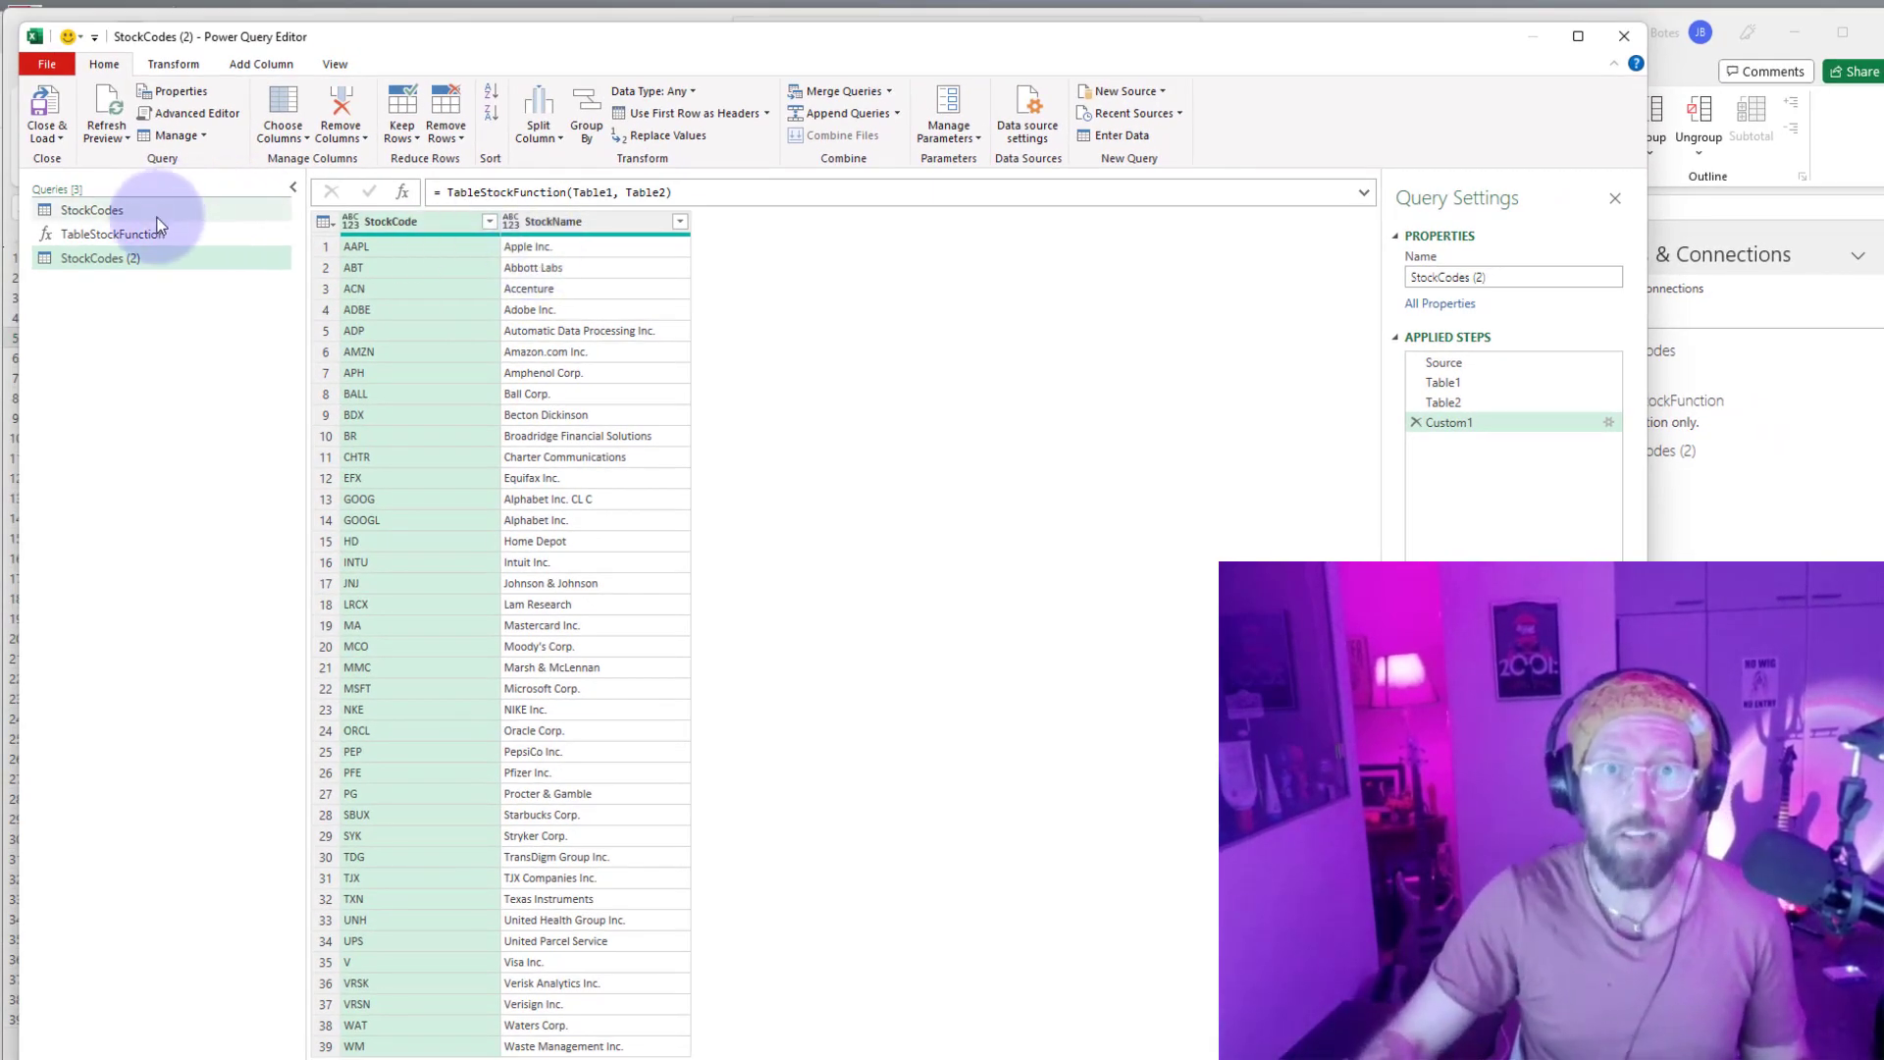
Close & Load StockCodes (2) to a new sheet and select its StockCode entries in column A.
click(126, 212)
click(44, 116)
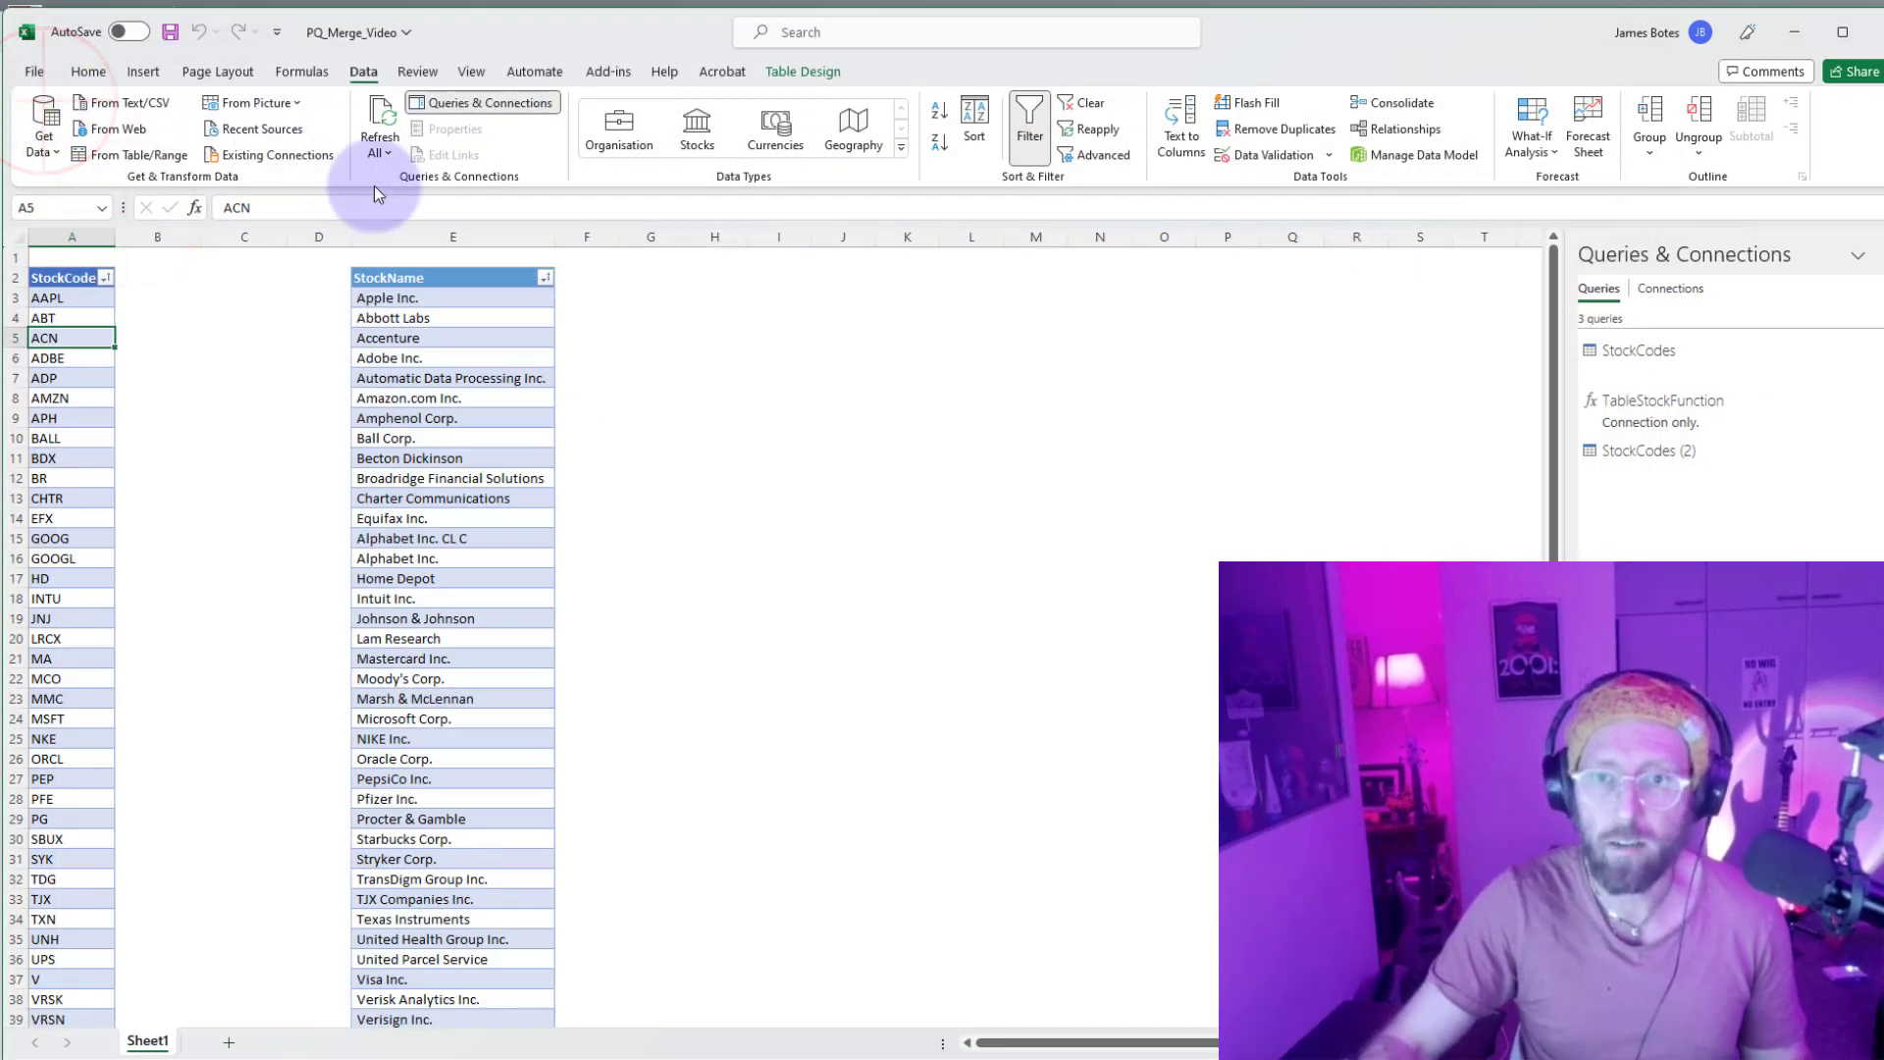
click(344, 476)
drag(49, 278, 66, 954)
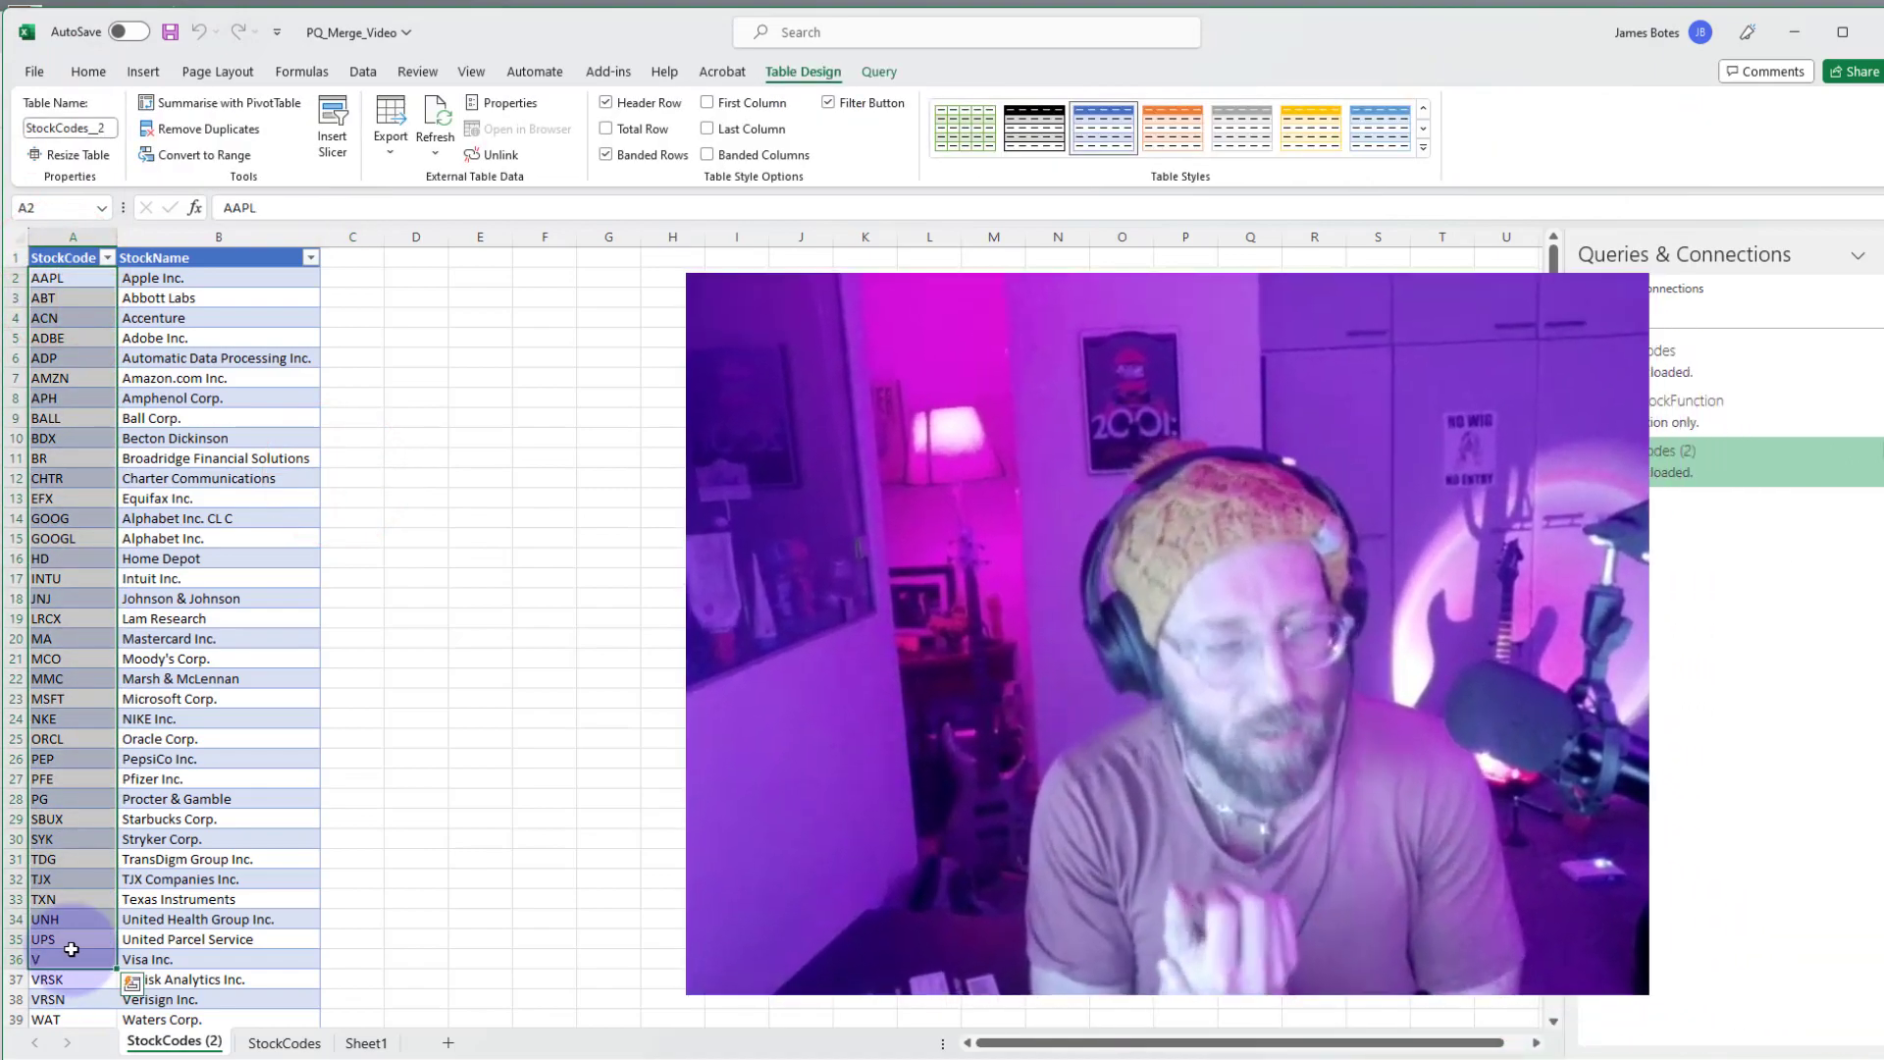